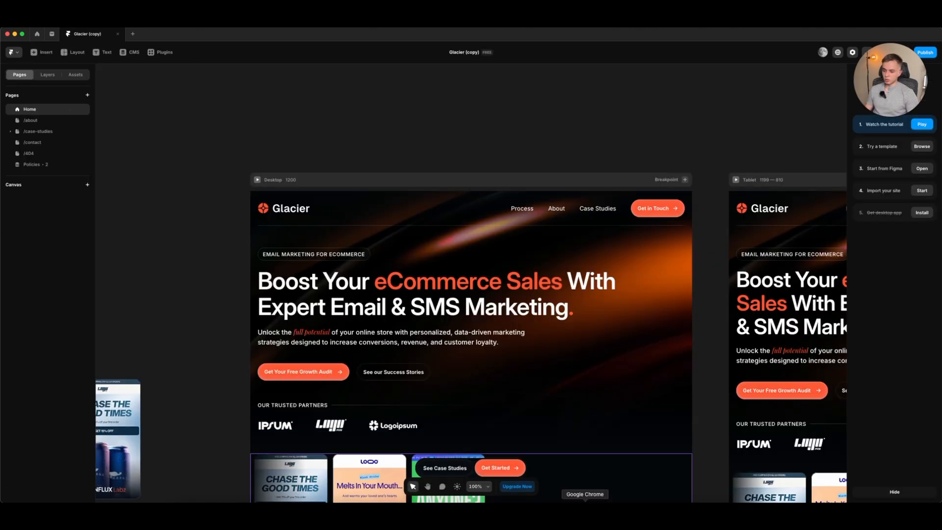
Step: Switch to Google Chrome and review the Evolve template's article "How to Build a High-Performing SaaS Landing Page in Framer"
left_click(585, 501)
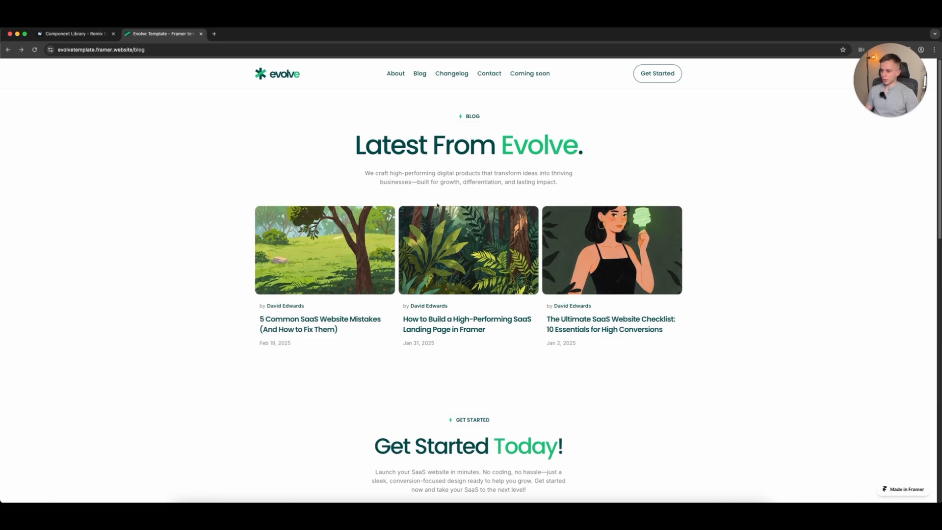
left_click(517, 320)
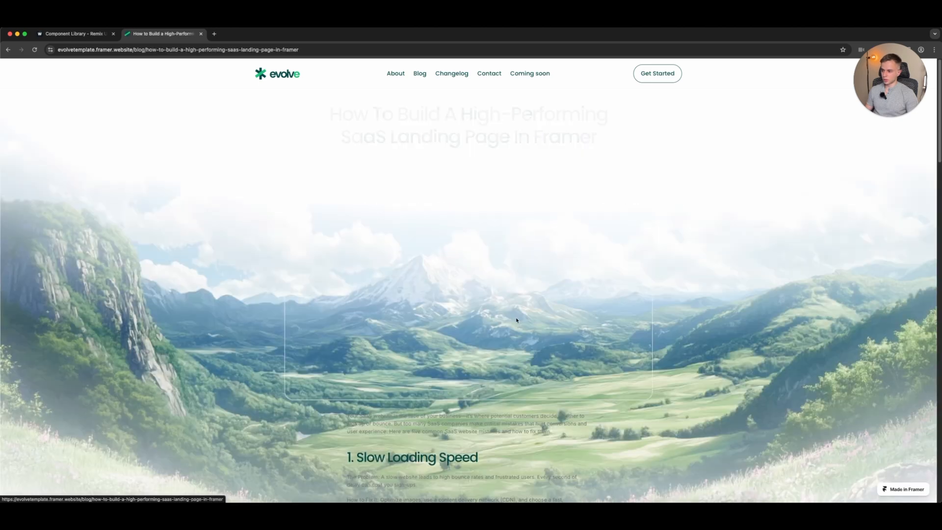
scroll(474, 304, "down", 10)
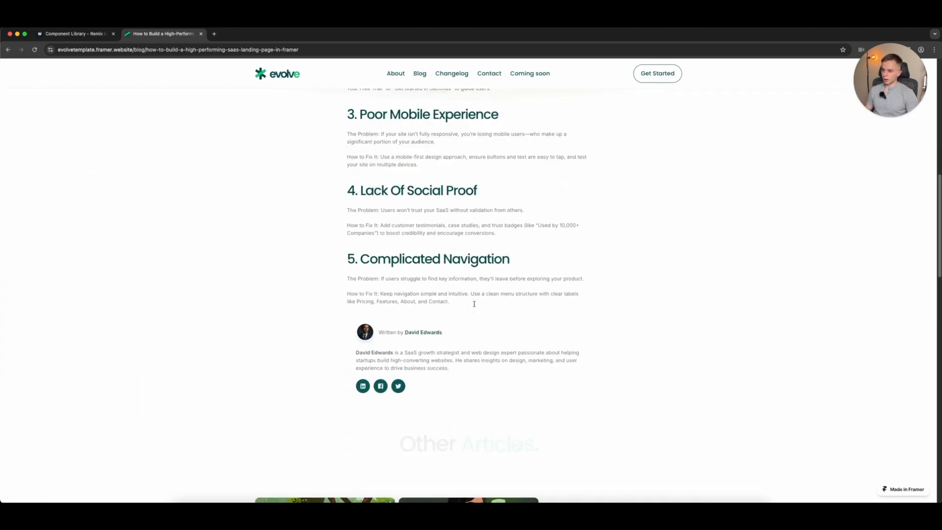
scroll(474, 304, "down", 5)
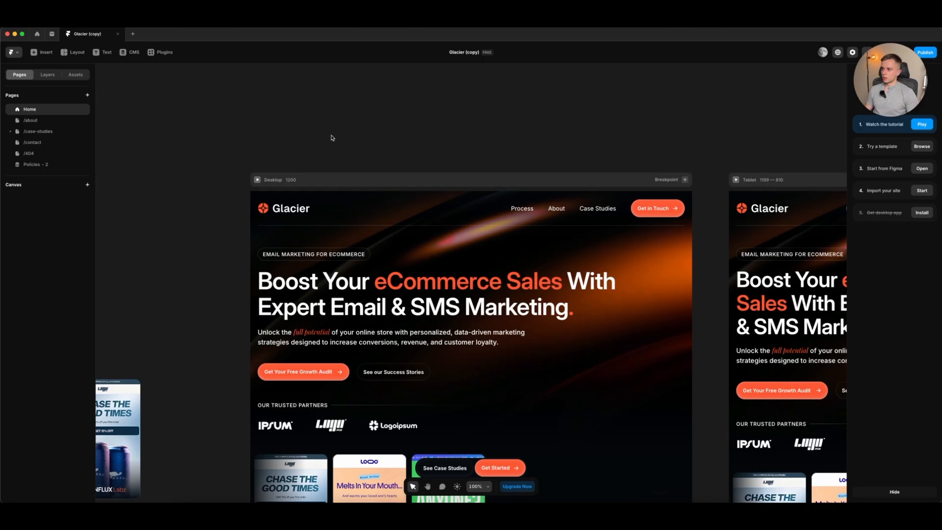
Step: Return to Framer and create a new CMS collection named Blog
left_click(132, 53)
left_click(12, 52)
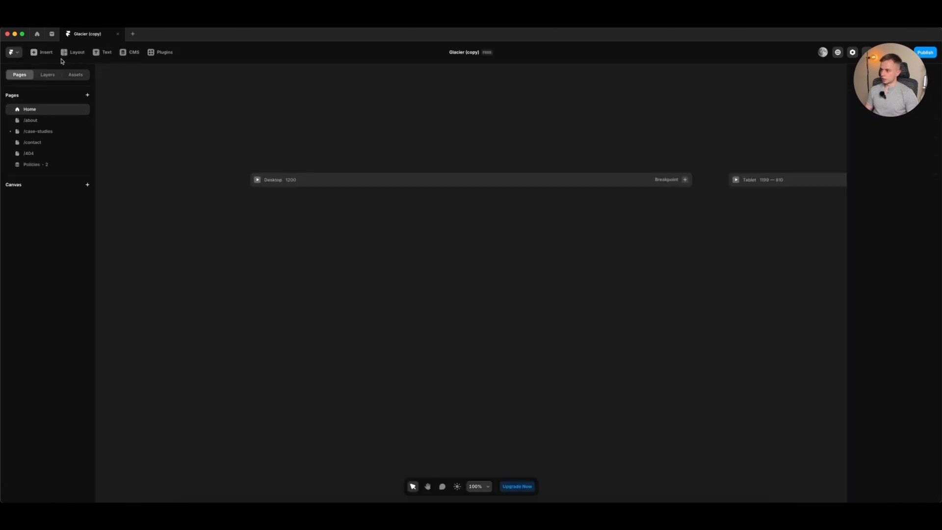
left_click(132, 53)
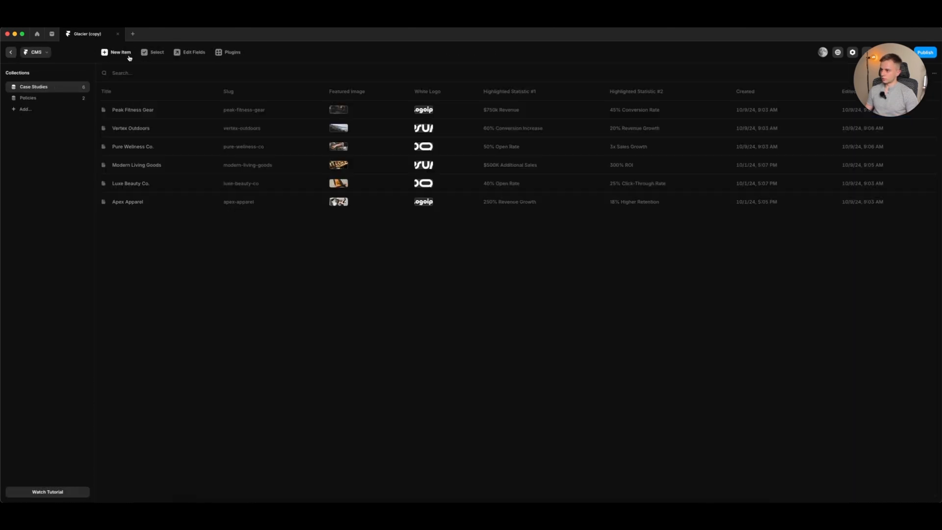
left_click(26, 111)
left_click(42, 121)
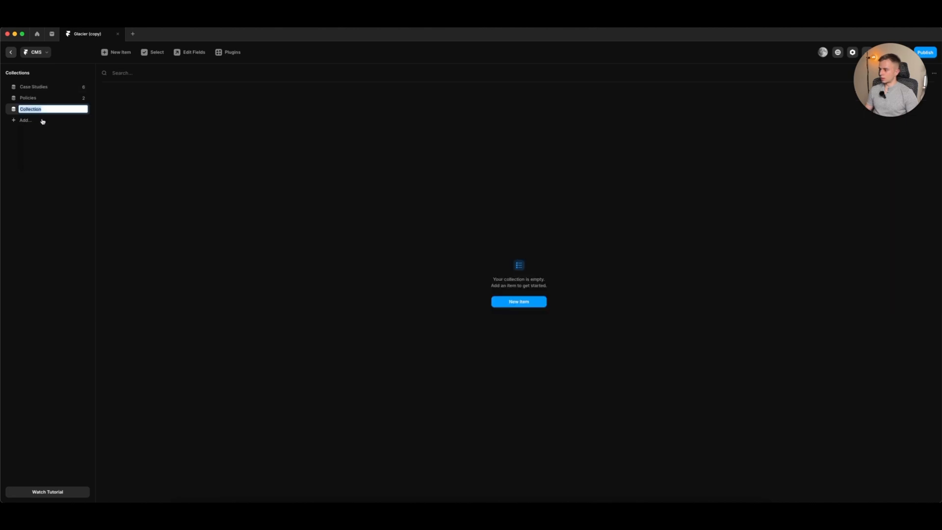
type("Blog")
key("Return")
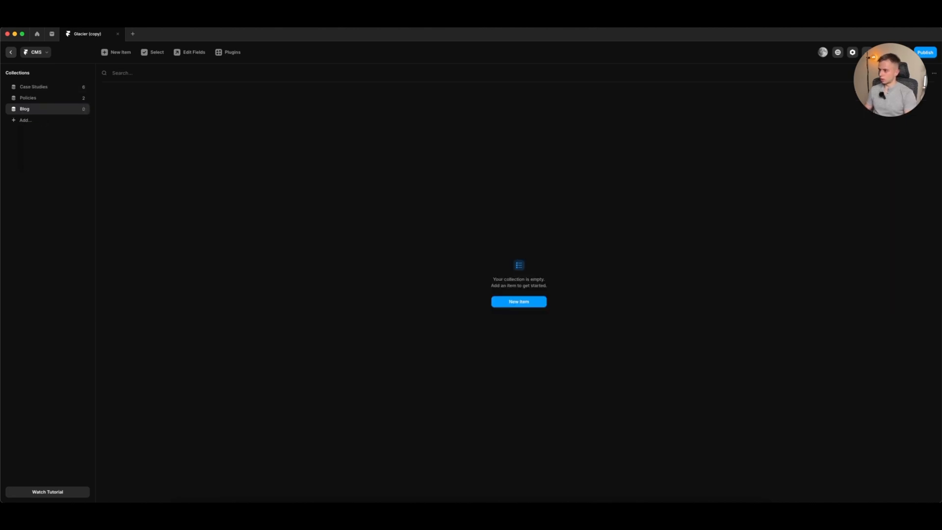
Step: Add an Image field and a Date field to the Blog collection
left_click(196, 53)
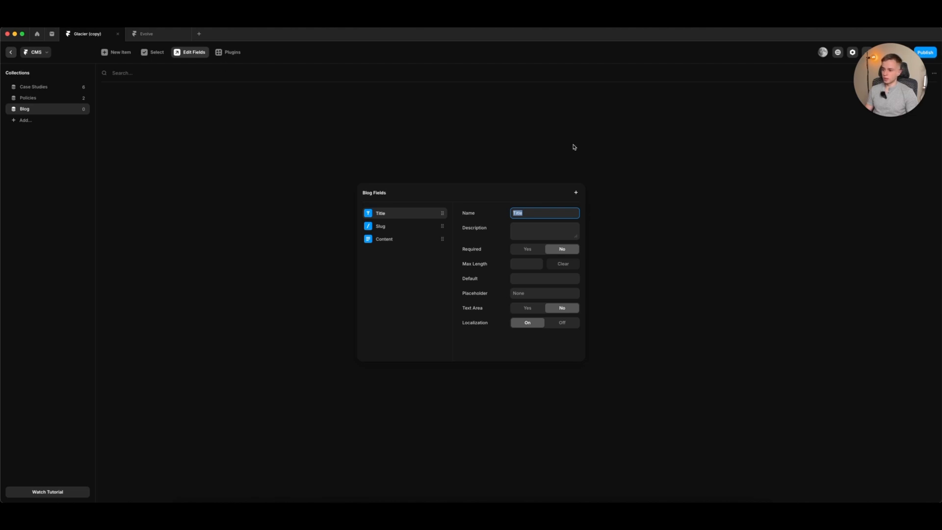
left_click(578, 195)
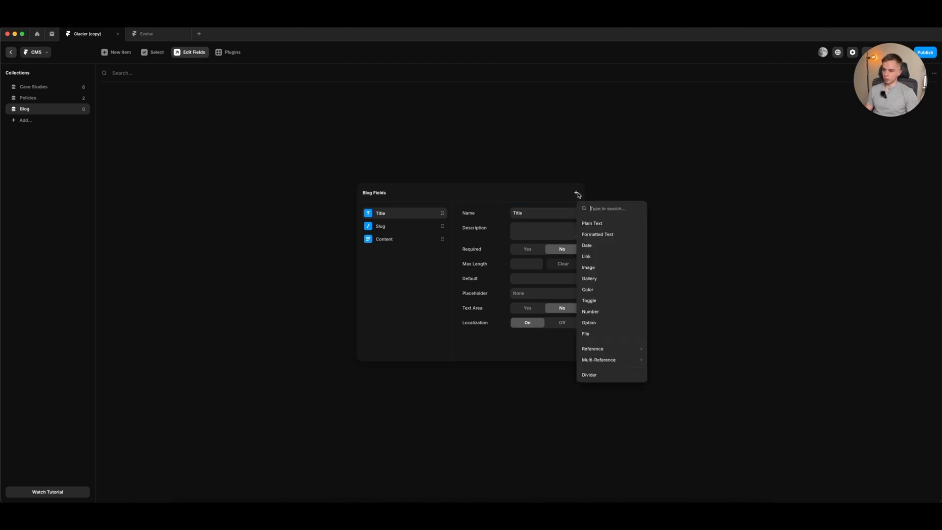
left_click(604, 268)
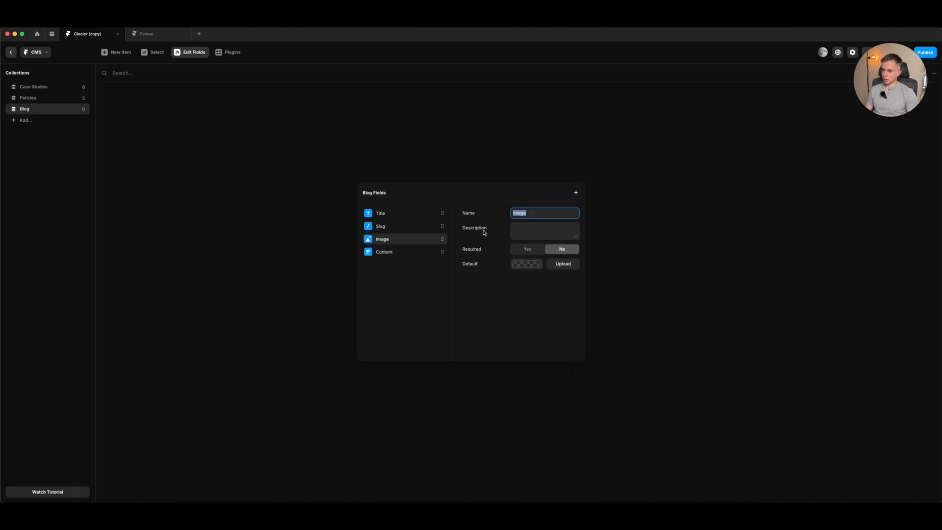
left_click(576, 194)
left_click(594, 252)
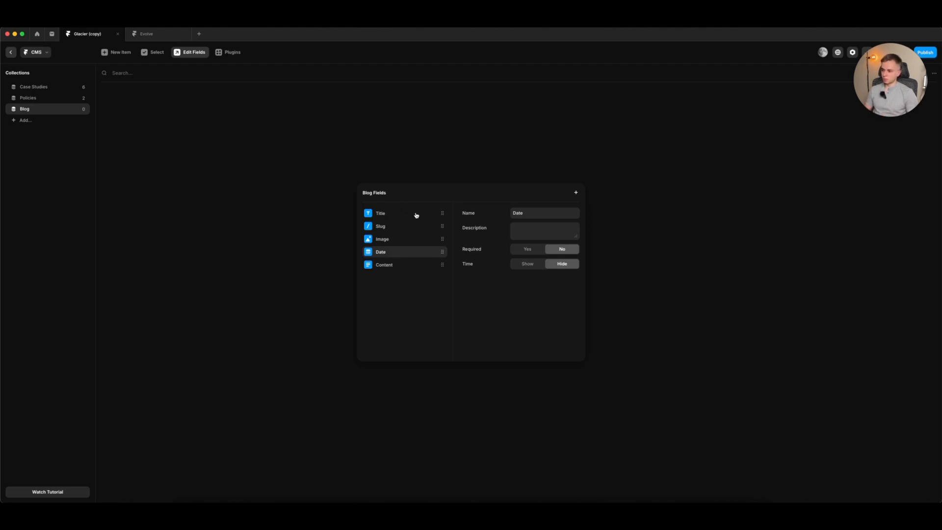
left_click(496, 152)
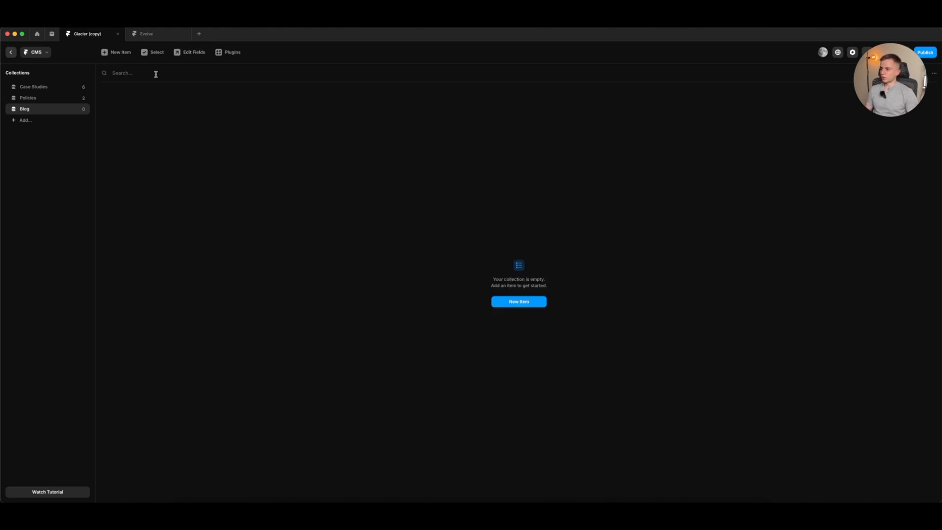
Step: Import the blog posts into the Blog collection from a CSV file with the CSV Import plugin
left_click(104, 52)
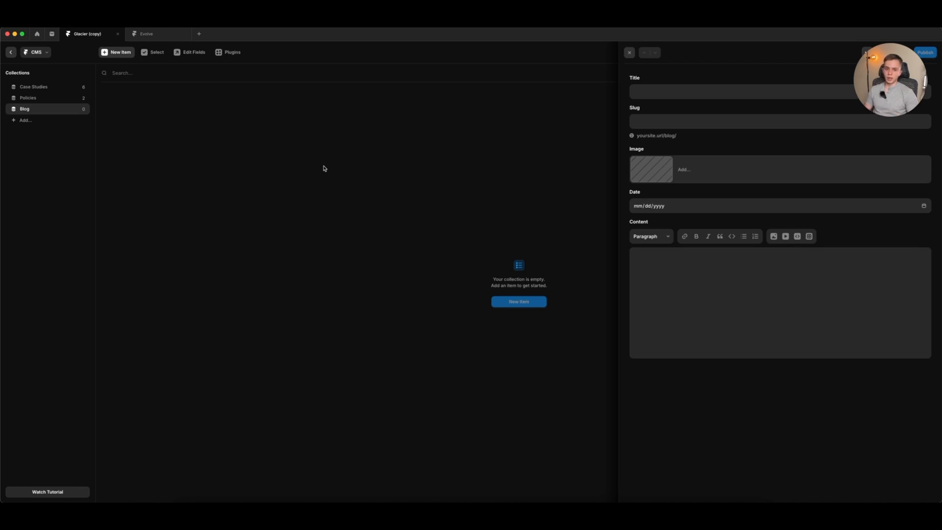
left_click(229, 52)
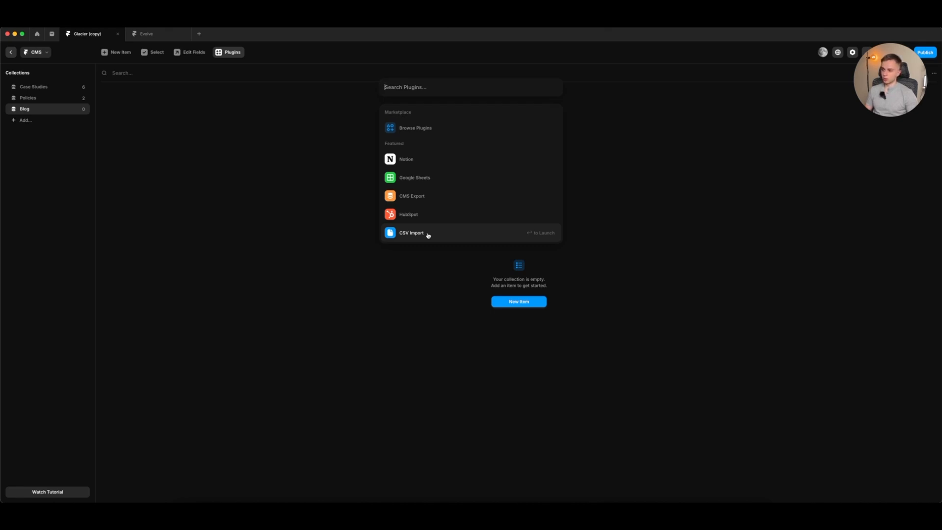
left_click(428, 234)
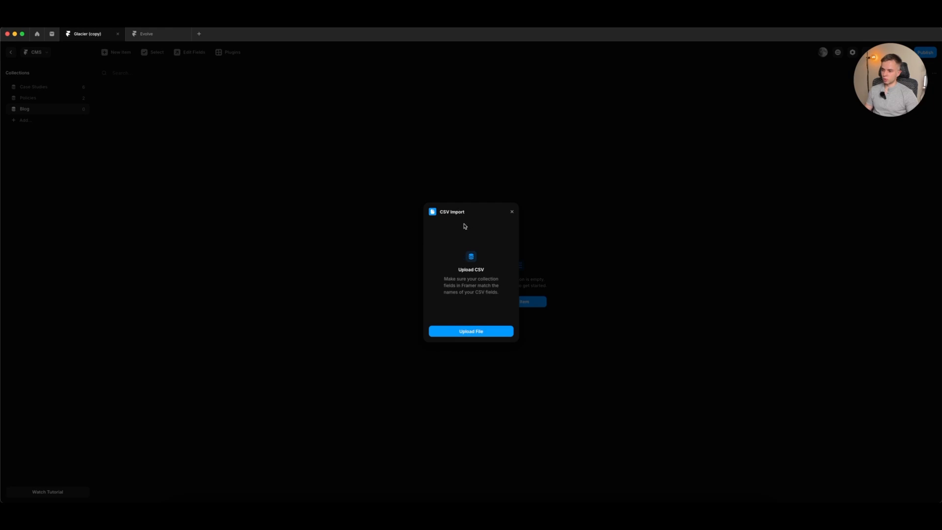
left_click(486, 332)
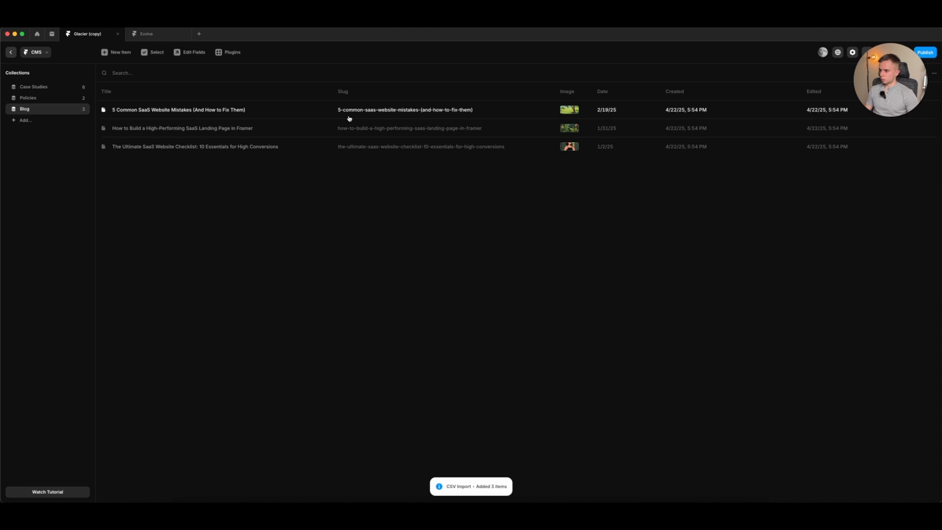
Step: Check the titles, slugs, images, dates and content of the imported blog posts
left_click(346, 116)
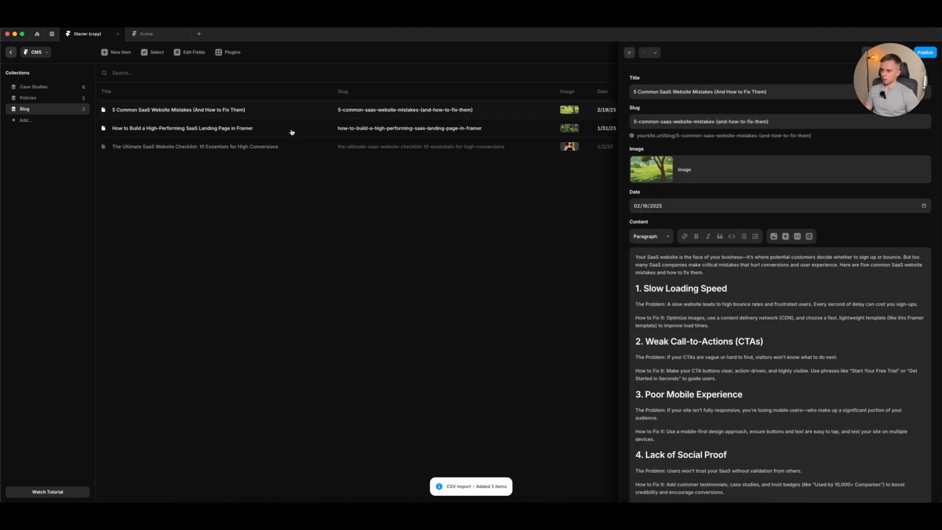
left_click(290, 146)
triple_click(653, 92)
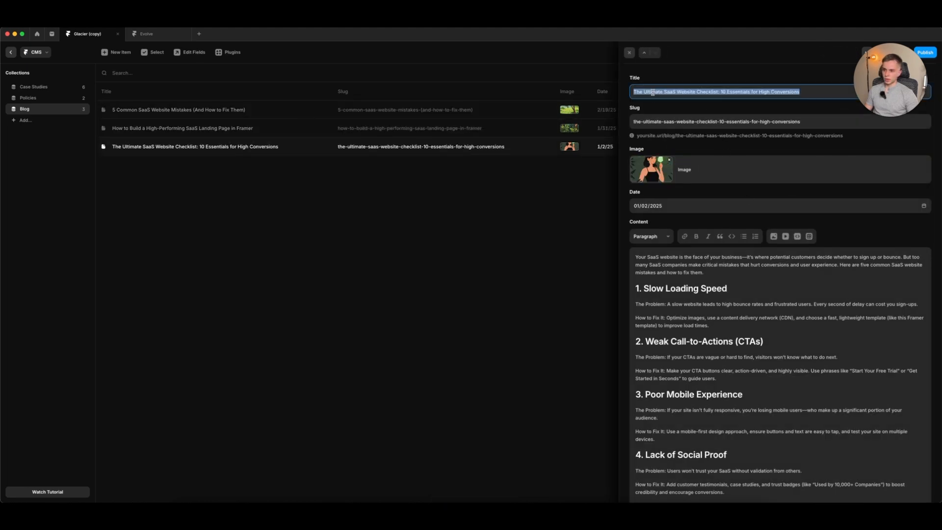
scroll(682, 265, "down", 3)
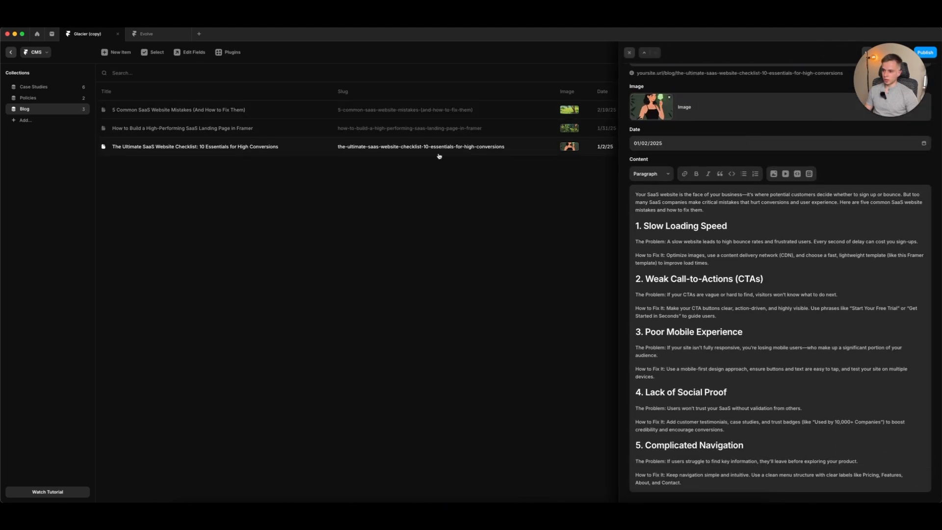
left_click(432, 128)
key("Escape")
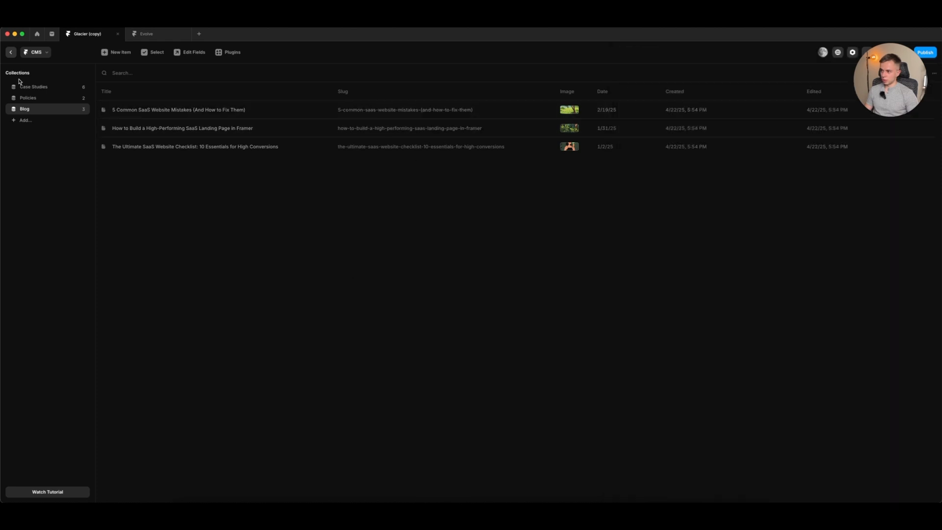
Step: Leave the CMS and create a new CMS index page for the Blog collection
left_click(12, 53)
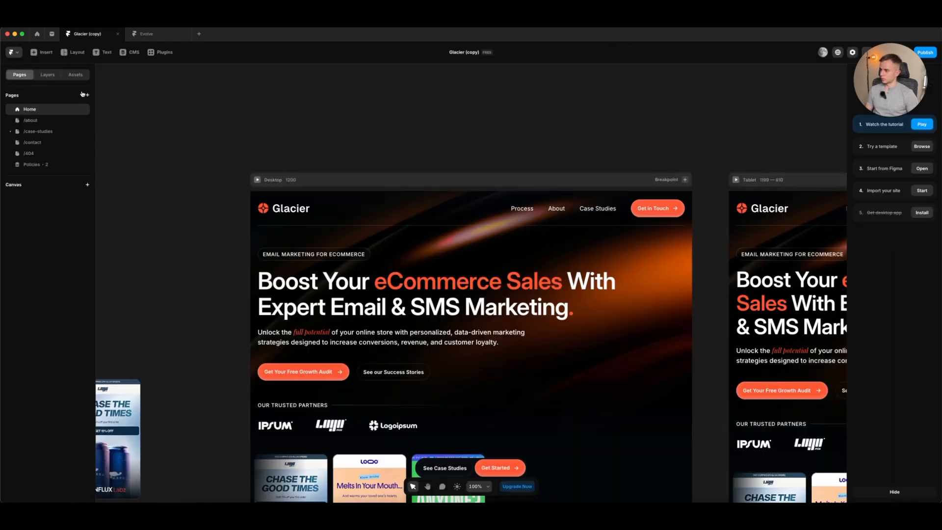
left_click(87, 95)
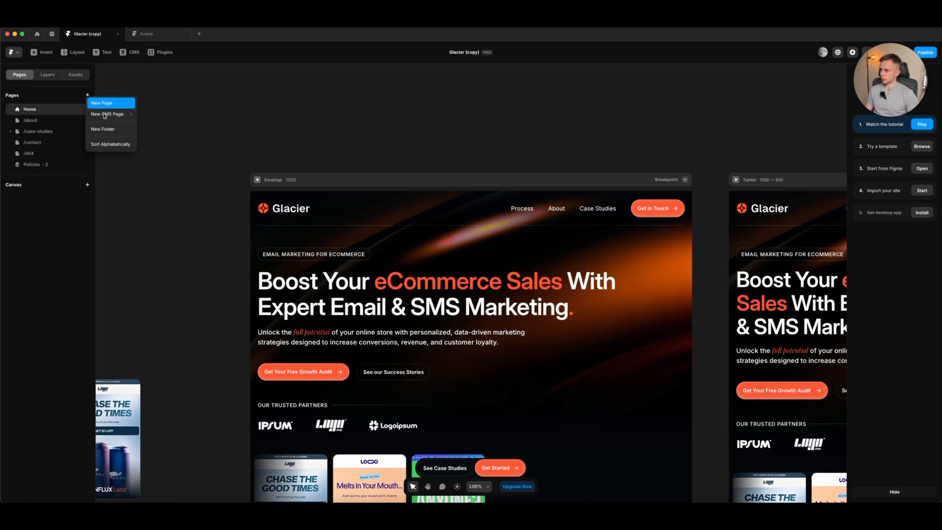
mouse_move(111, 114)
mouse_move(146, 114)
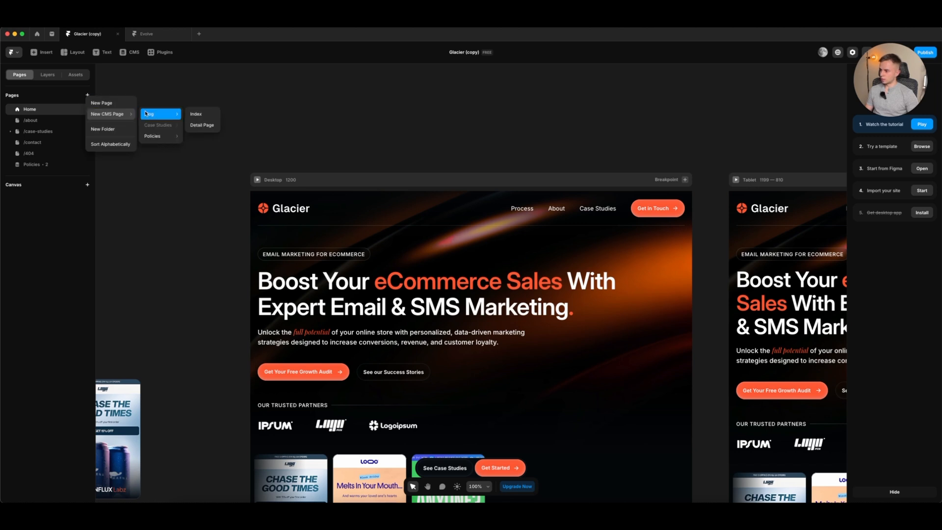
left_click(196, 113)
Step: Add Tablet and Phone breakpoints to the blog index page
left_click(350, 184)
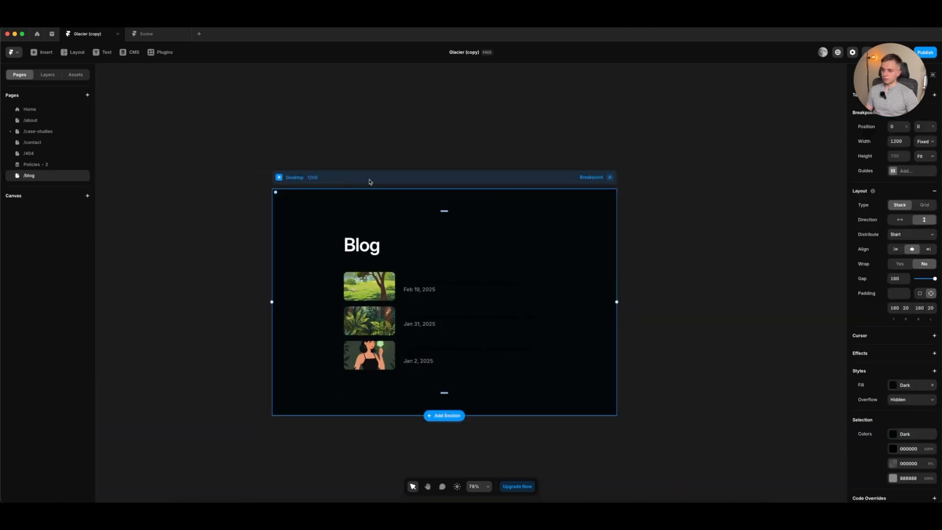
left_click(611, 178)
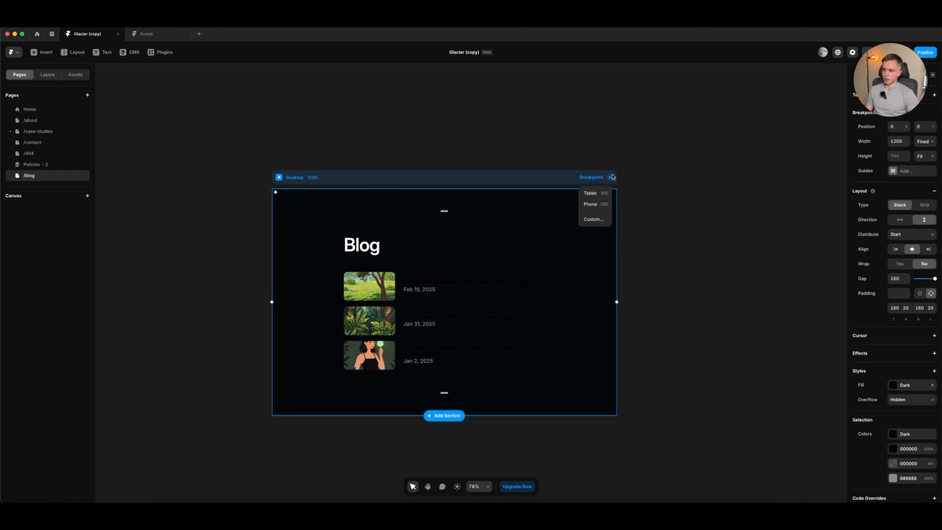
left_click(609, 178)
left_click(605, 194)
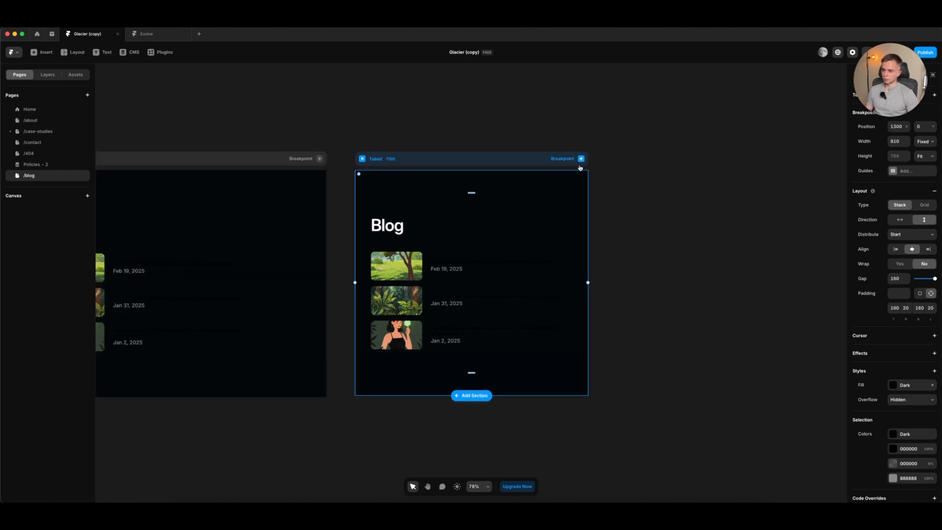
left_click(581, 158)
left_click(580, 174)
left_click_drag(369, 137, 671, 132)
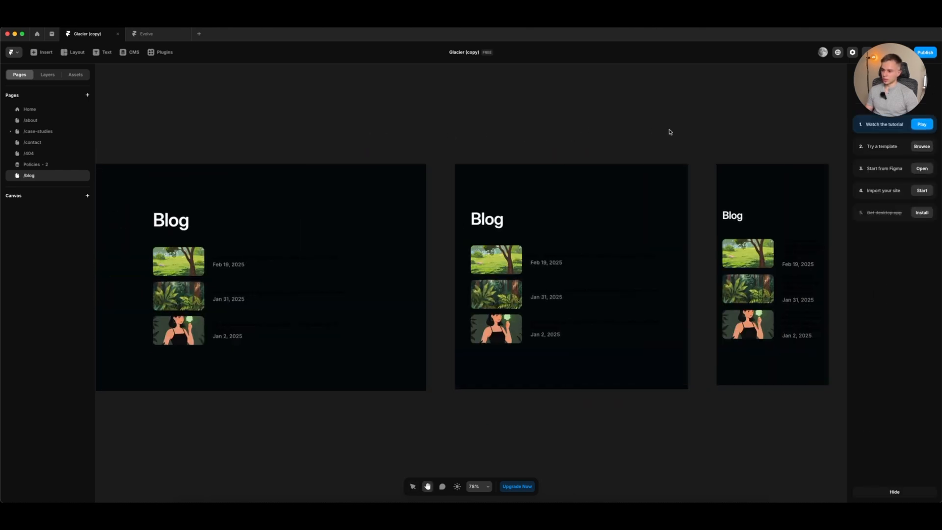
left_click_drag(443, 130, 541, 133)
left_click_drag(540, 133, 544, 134)
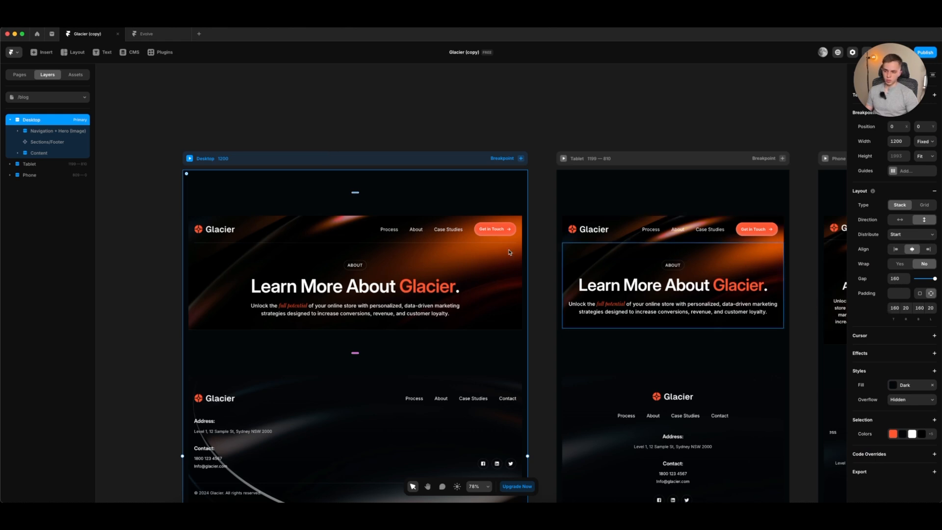
Step: Set the Desktop breakpoint's layout gap and padding to 0
left_click(326, 145)
left_click(232, 159)
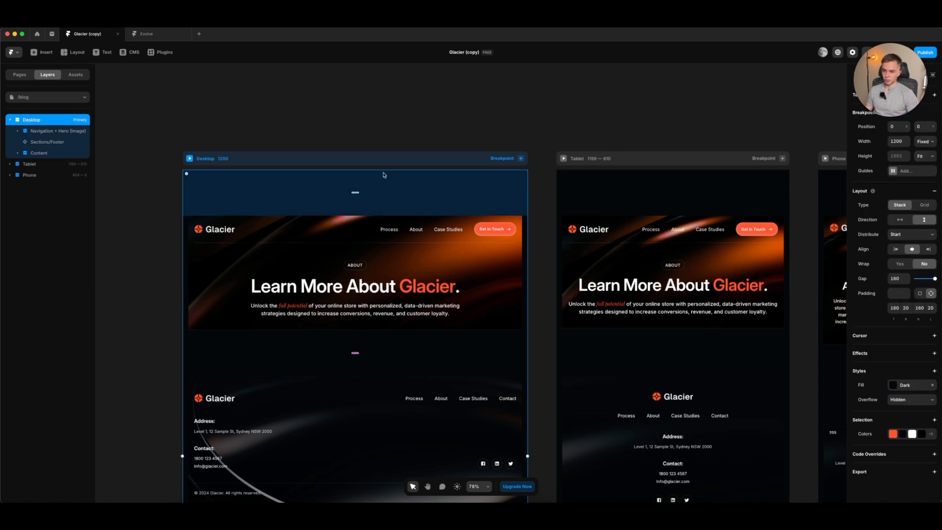
left_click(893, 277)
type("0")
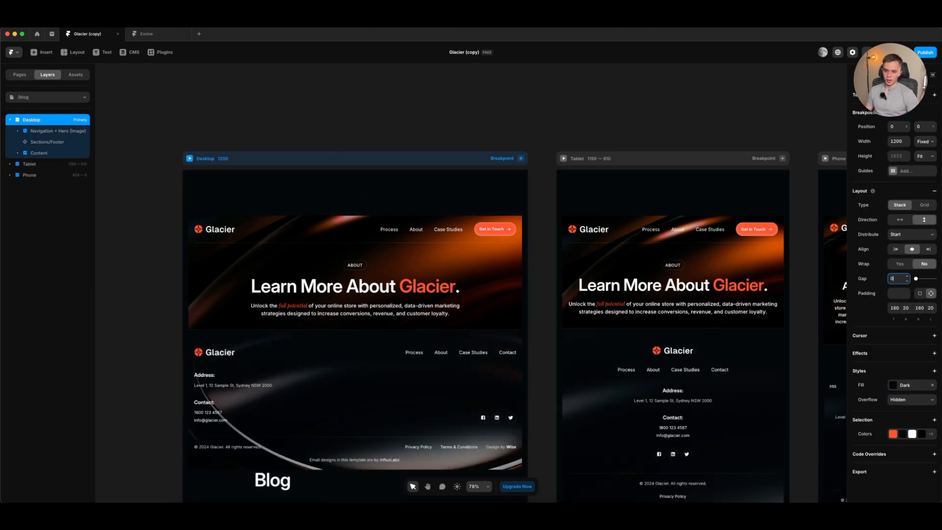
key("Tab")
type("0")
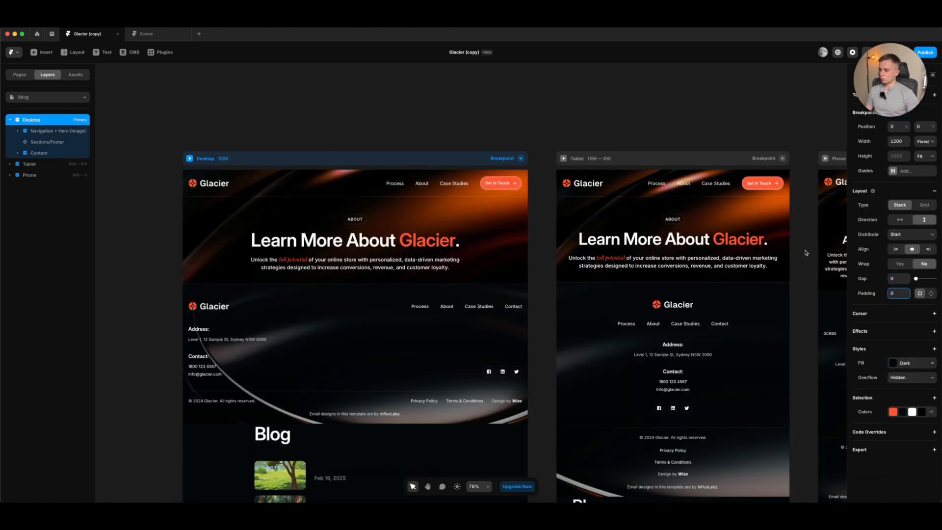
left_click(452, 98)
Step: Move the Content layer between the navigation and hero layer and the footer
scroll(429, 132, "left", 3)
scroll(429, 133, "down", 2)
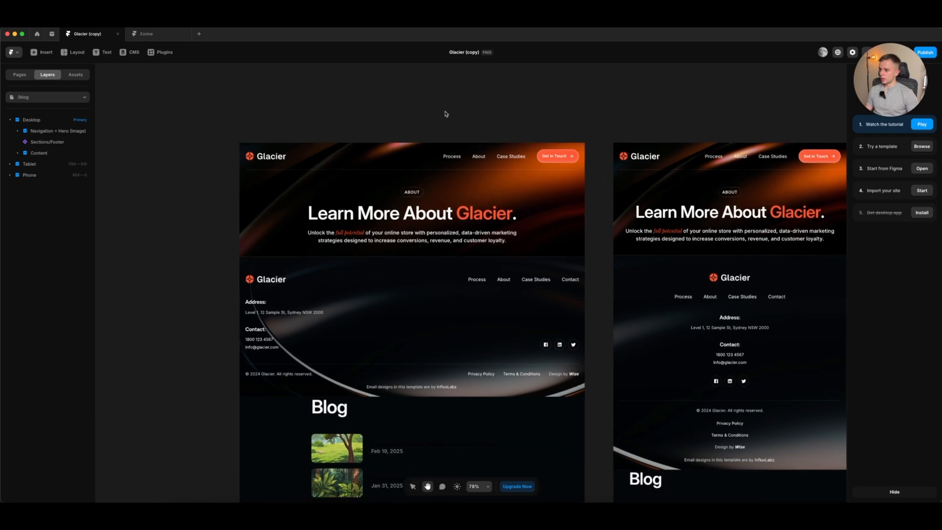
left_click_drag(39, 153, 42, 139)
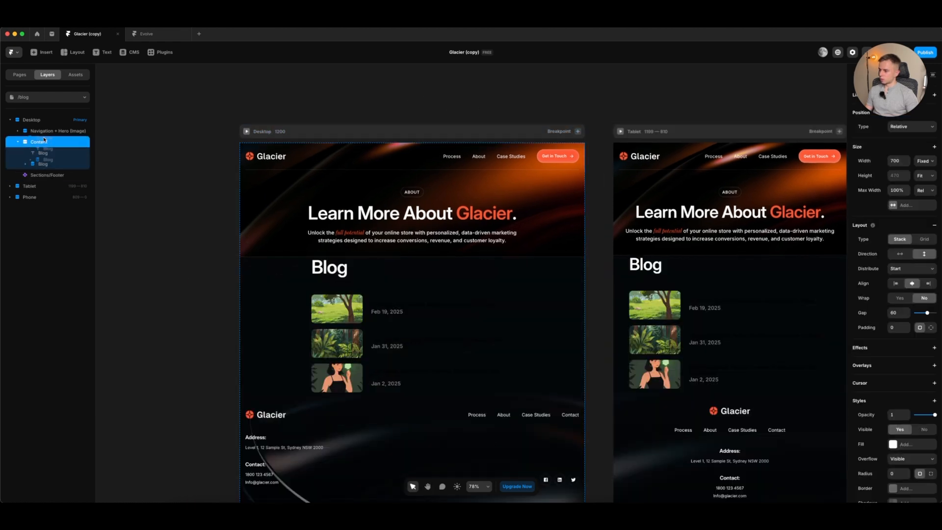
left_click(111, 179)
Step: Change the Desktop hero's pre-header text to "BLOG" and its headline to "Blog"
double_click(415, 192)
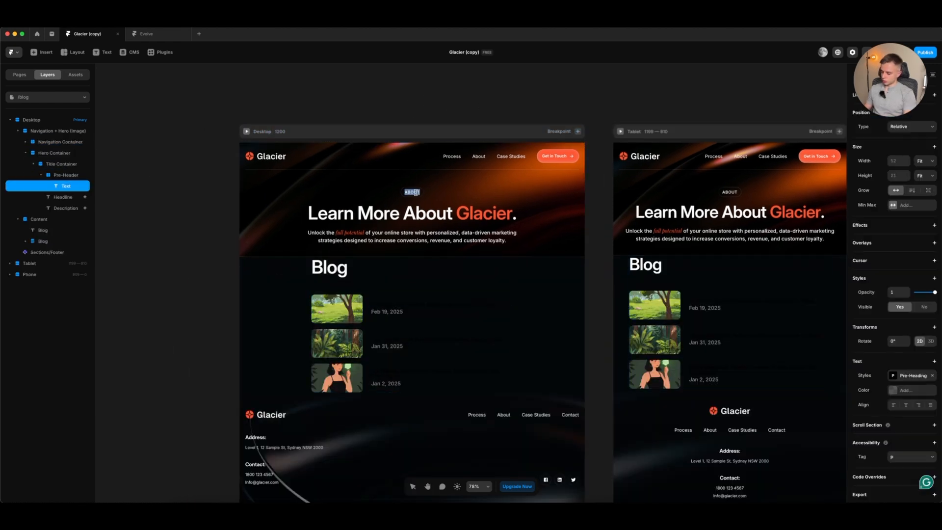
type("BLOG")
left_click(428, 214)
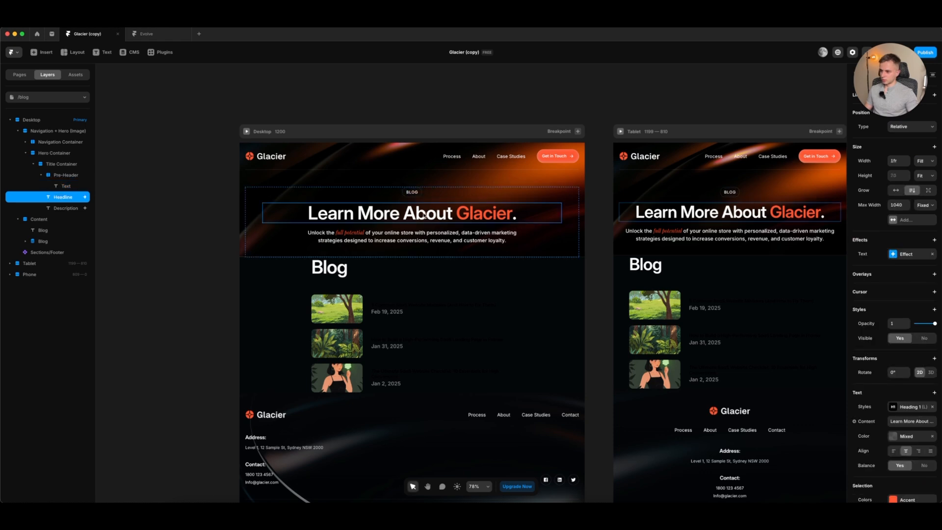
double_click(428, 215)
type("Blog")
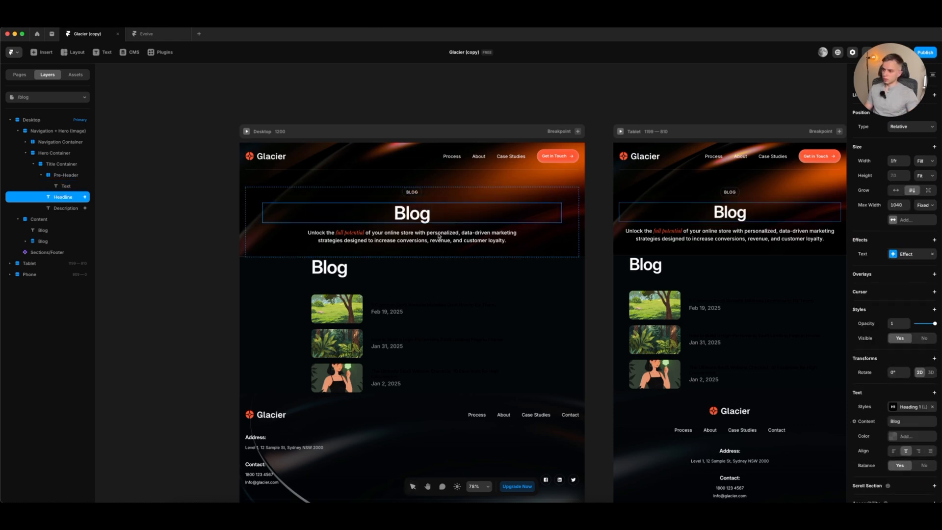
Step: Delete the description text from the Desktop hero and collapse the hero's layer groups
left_click(460, 235)
key("Delete")
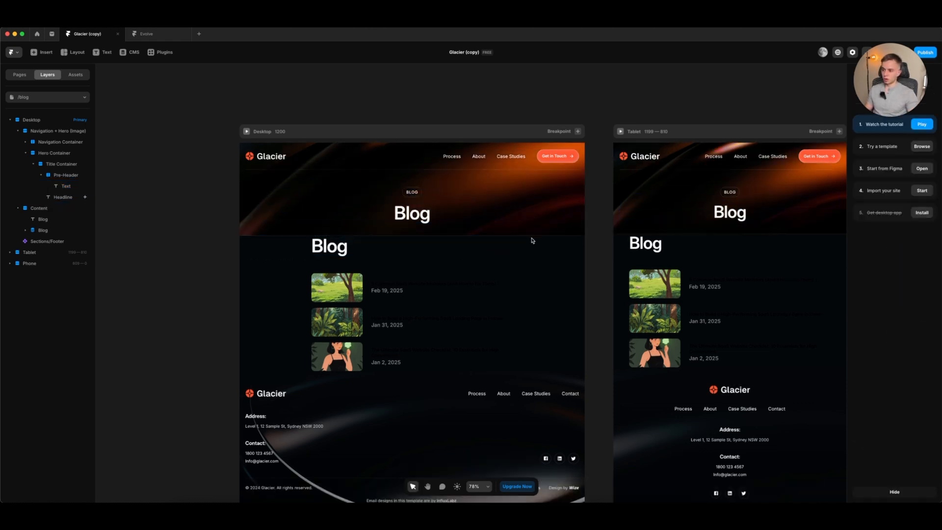
left_click(25, 153)
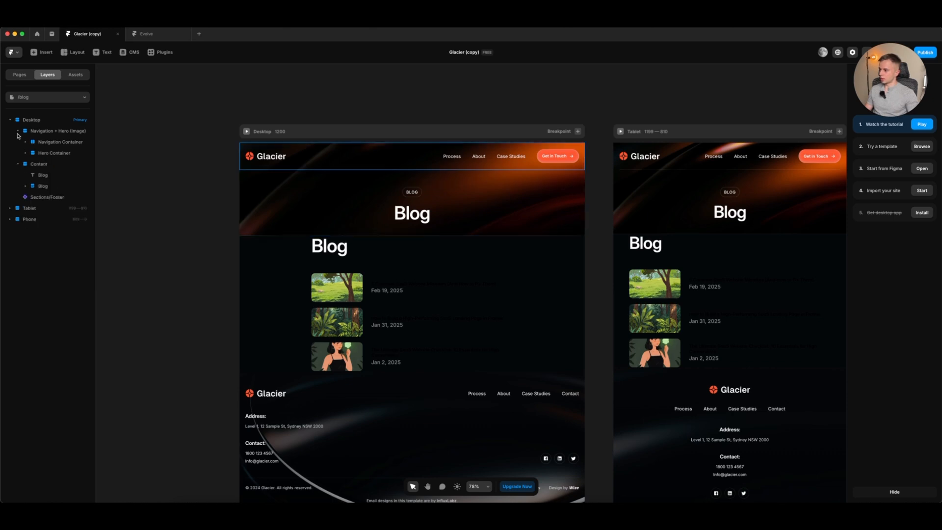
left_click(17, 131)
Step: Set the Content layer's width to Fill and its maximum width to a fixed 1200
left_click(40, 142)
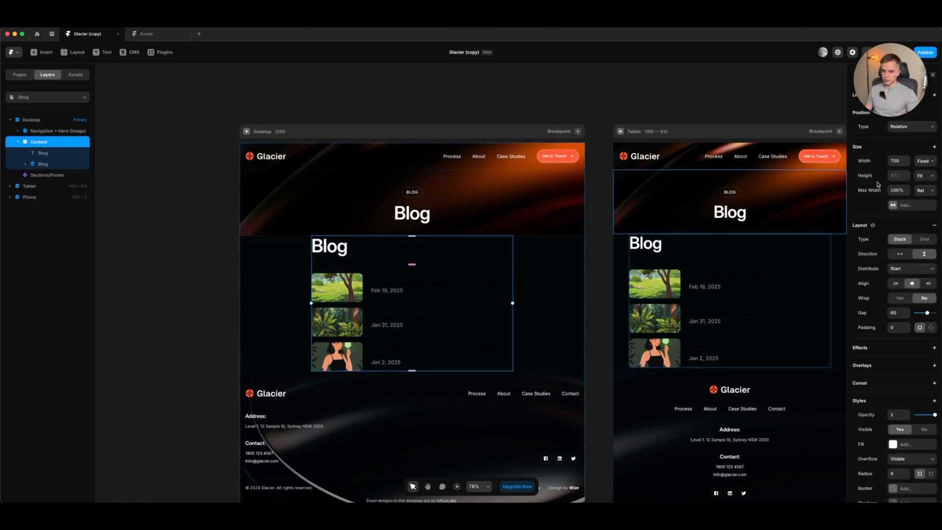
left_click(924, 161)
left_click(919, 178)
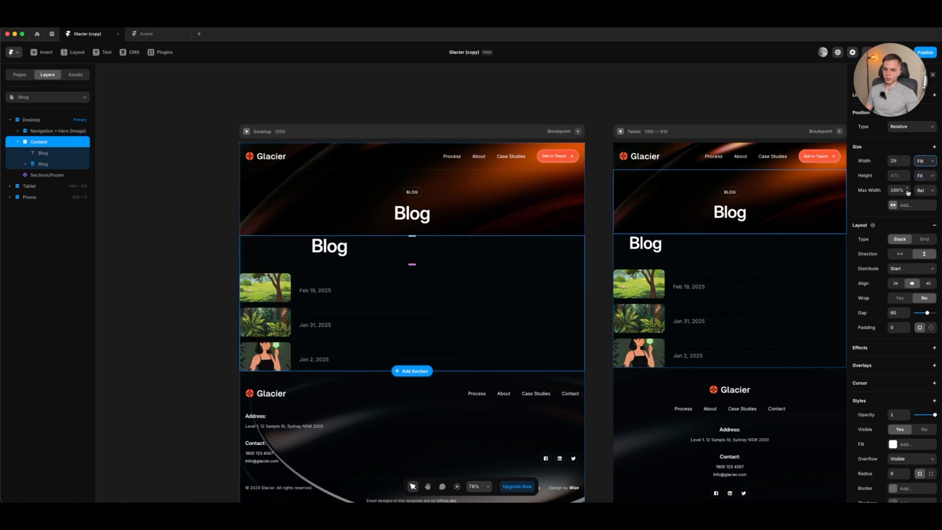
left_click(924, 190)
left_click(920, 198)
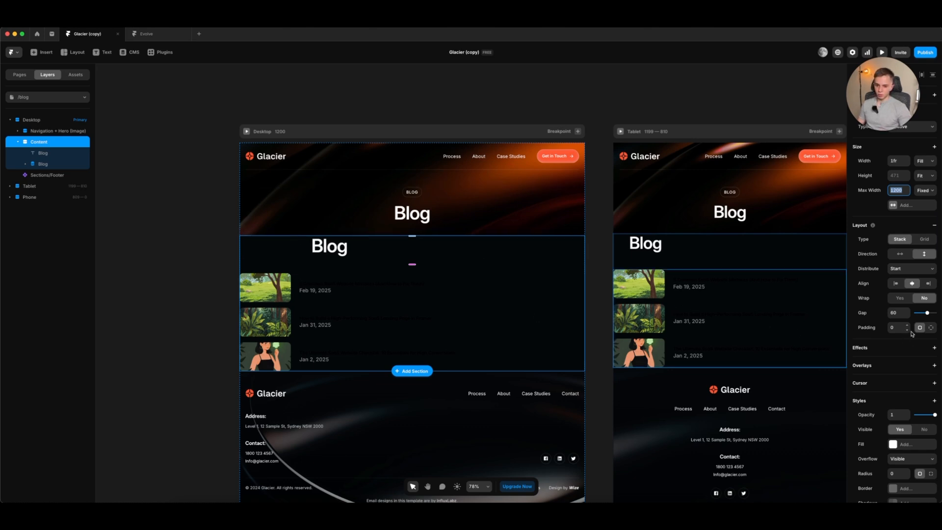
Step: Give the Content layer individual padding of 40 top, 20 right, 100 bottom and 20 left
left_click(930, 328)
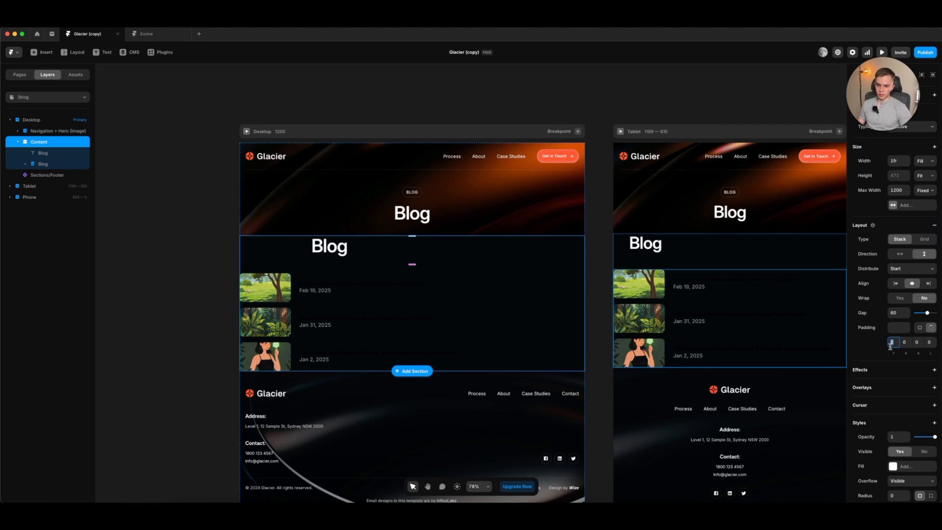
type("40")
key("Tab")
type("20")
key("Tab")
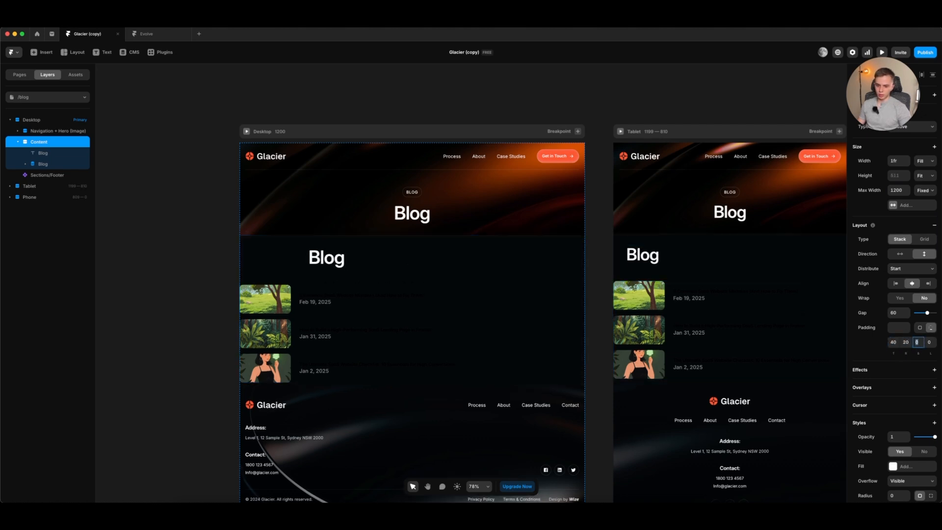
type("100")
key("Tab")
type("20")
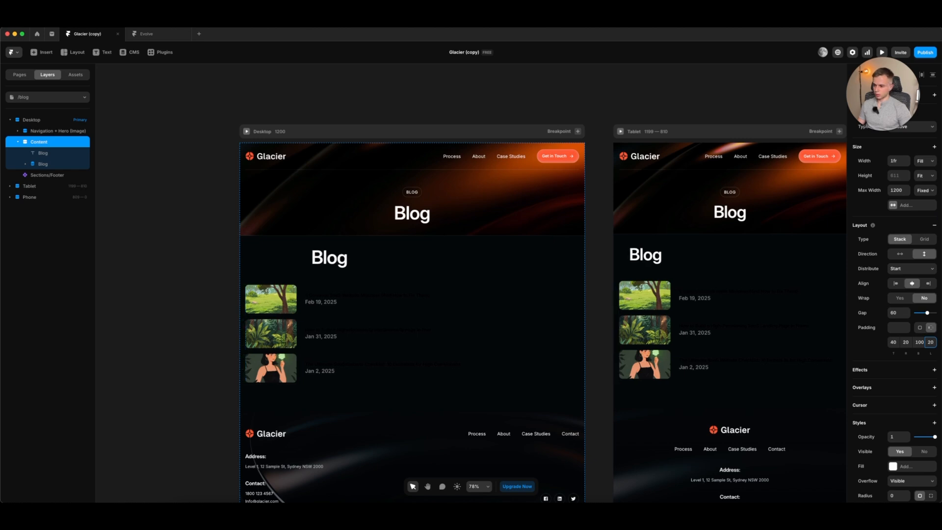
Step: Delete the extra Blog heading above the posts and arrange the Blog collection list as a three-column grid
left_click(334, 262)
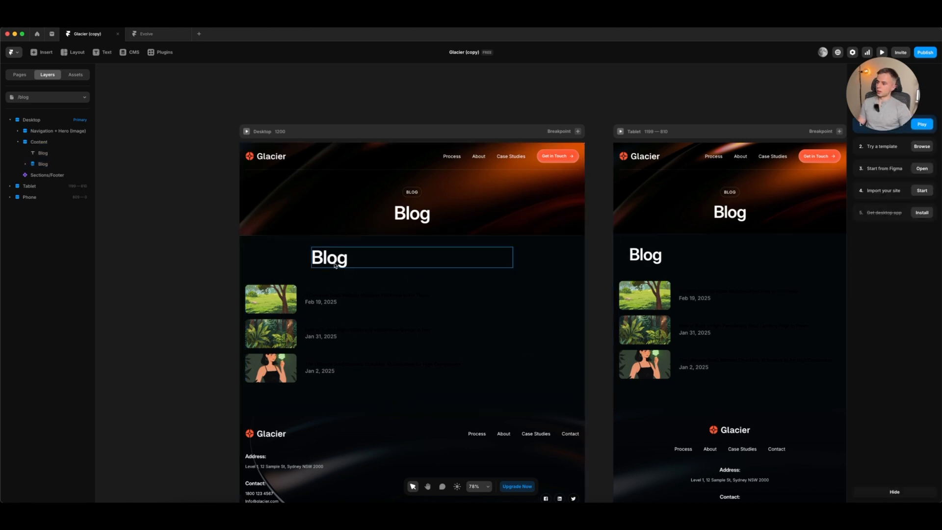
key("Delete")
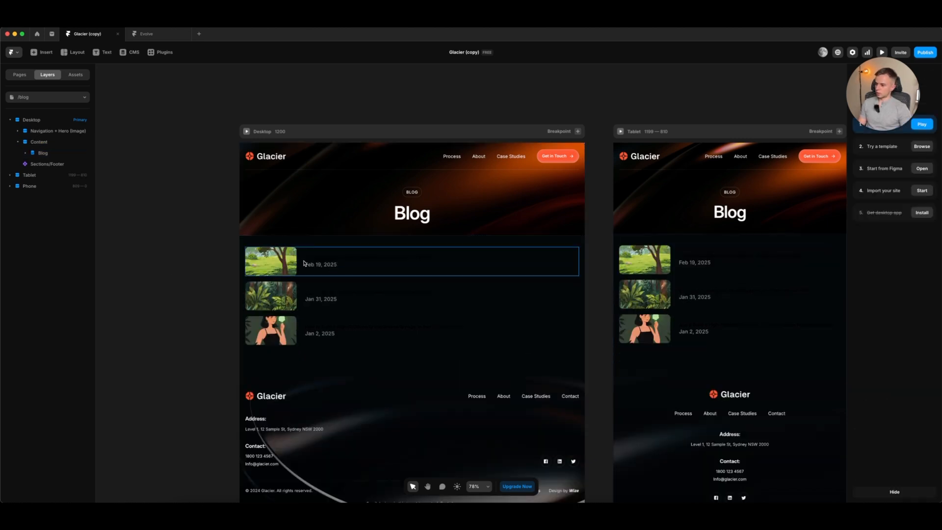
left_click(69, 154)
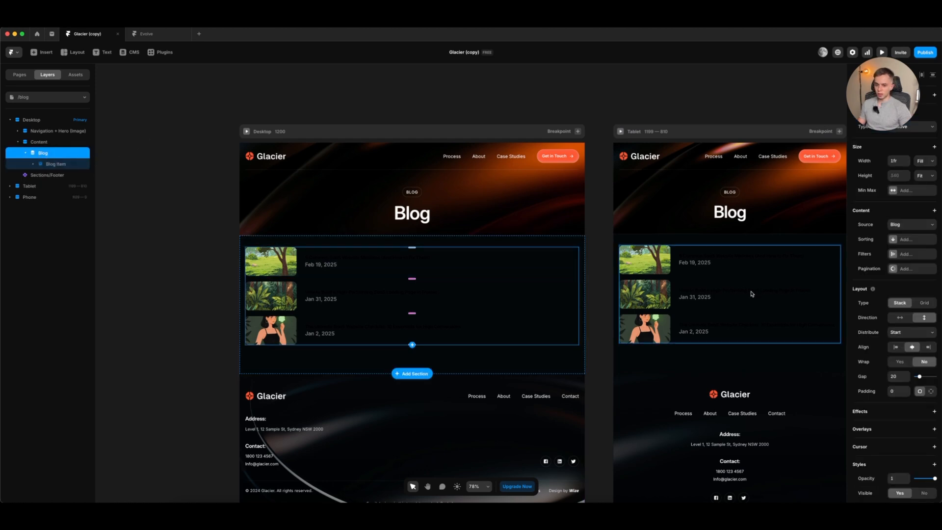
left_click(923, 306)
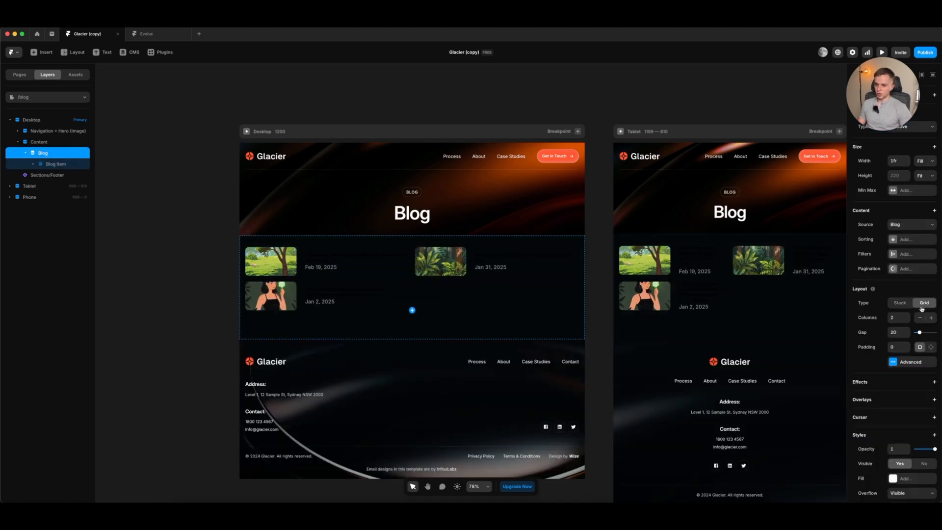
left_click(929, 318)
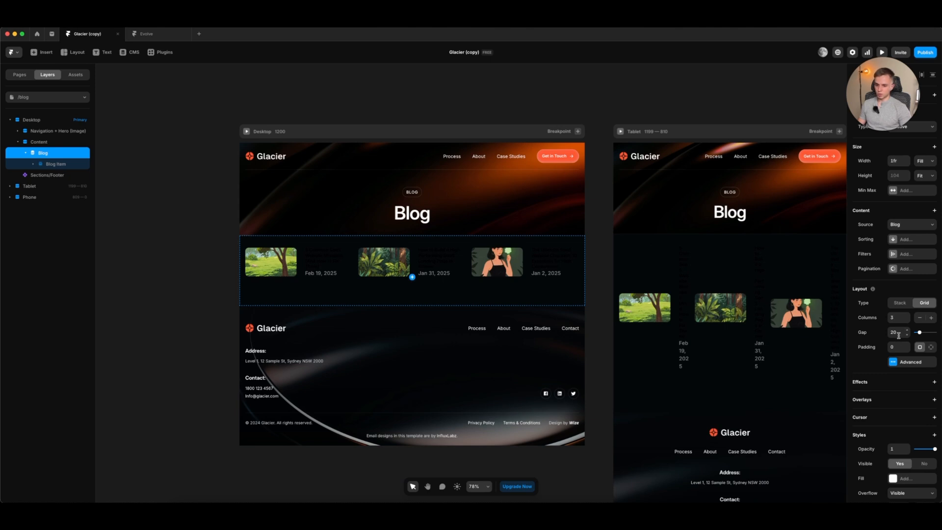
Step: Change the Blog Item stack to a vertical direction with its contents aligned left
left_click(69, 165)
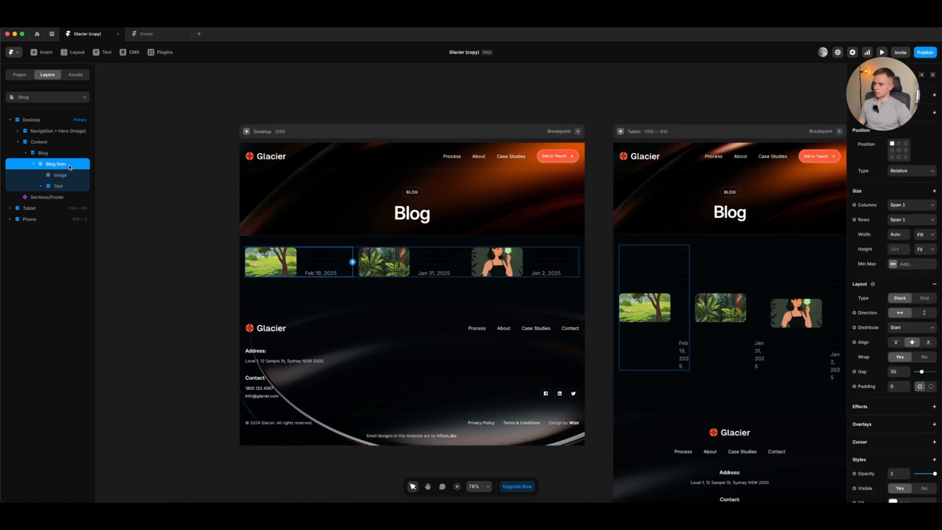
left_click(921, 313)
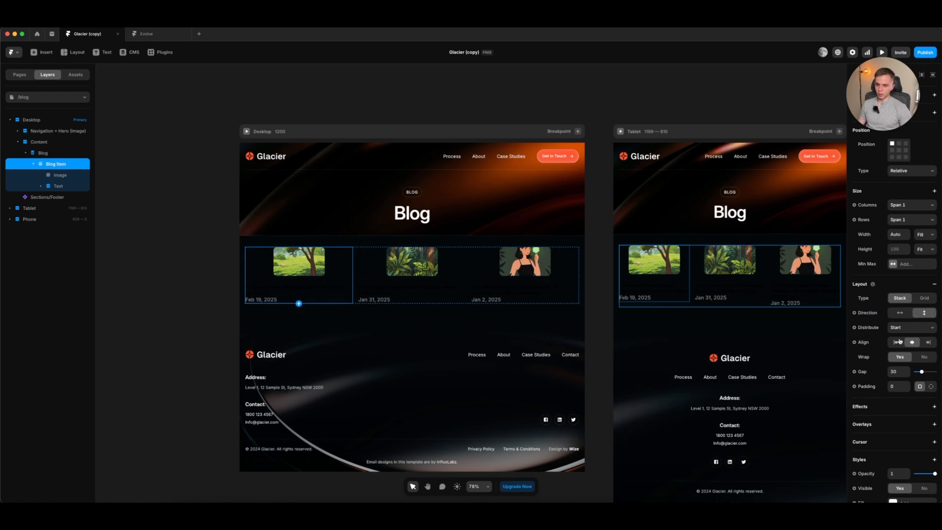
left_click(897, 342)
Step: Set the blog item image's width to Fill and remove its maximum width limit
left_click(59, 174)
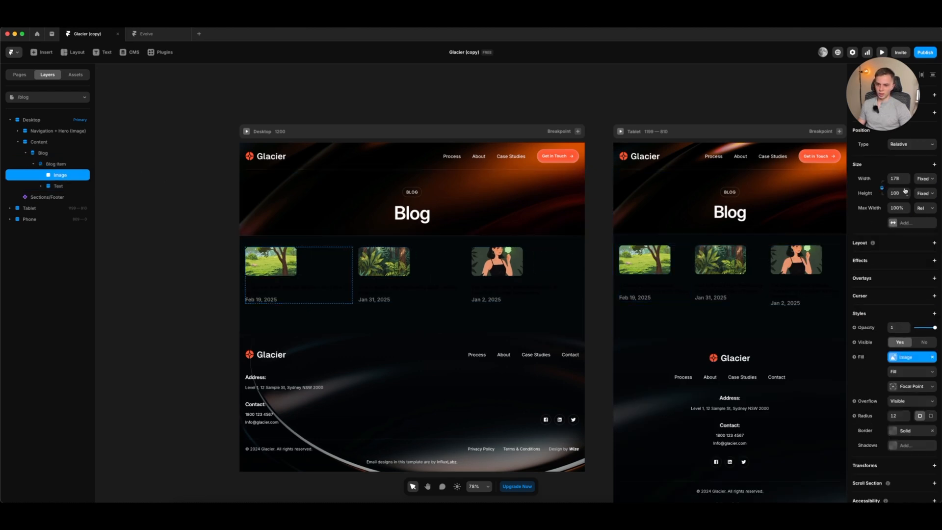
left_click(923, 180)
left_click(921, 194)
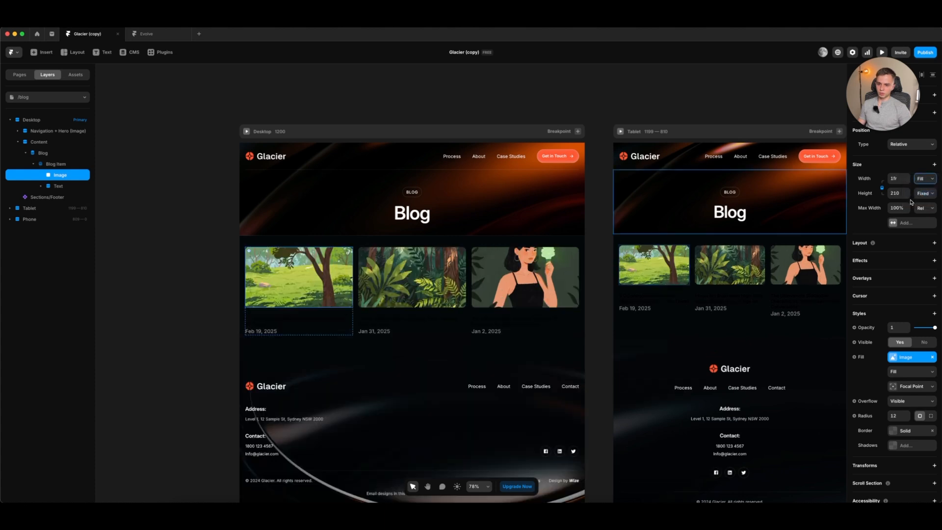
right_click(896, 210)
left_click(904, 219)
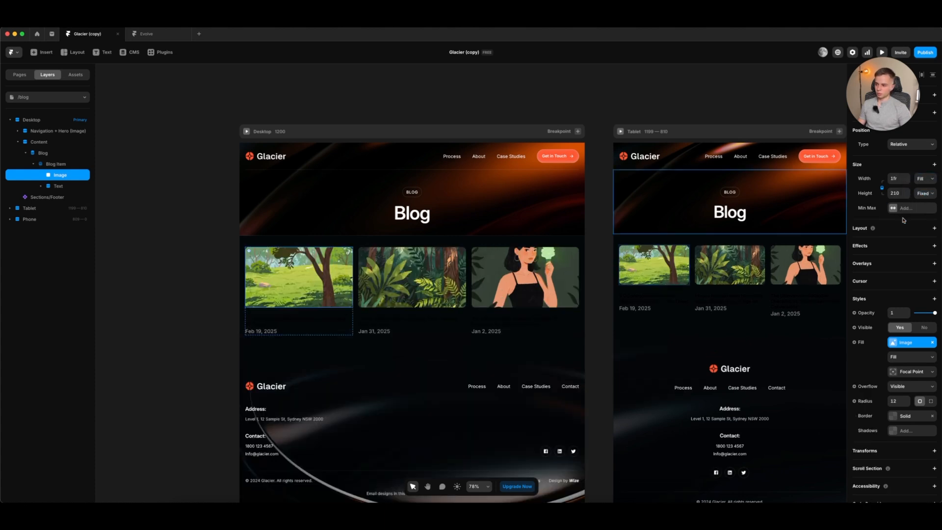
Step: Unlock the blog image's aspect ratio, increase its height to 271, and lock the ratio again
left_click(883, 189)
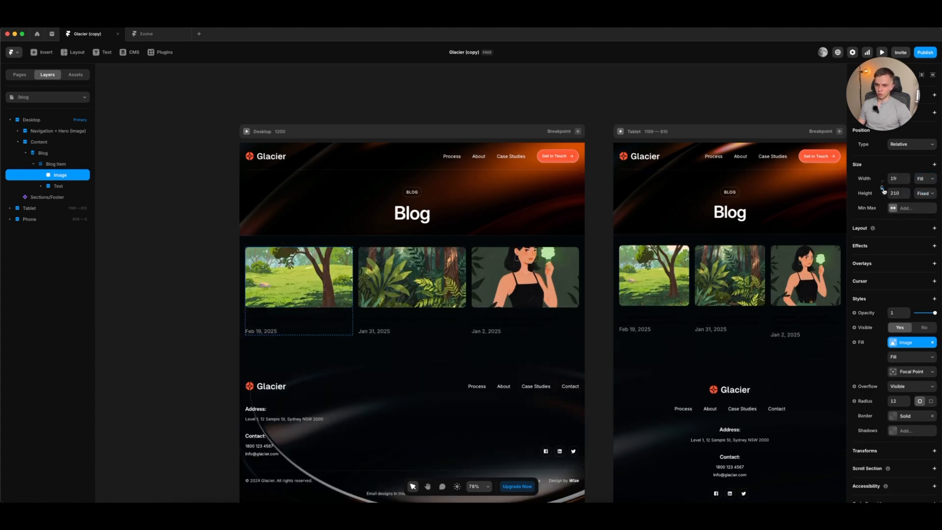
left_click_drag(328, 308, 324, 323)
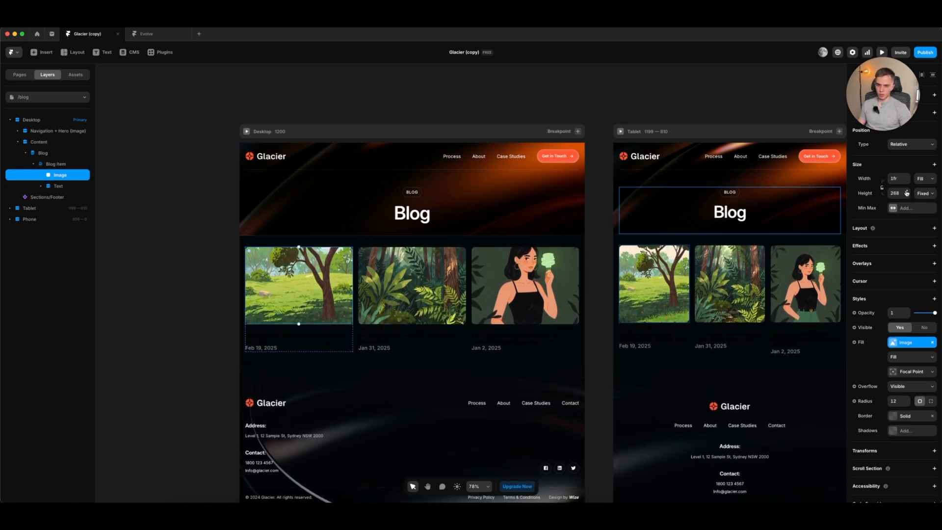
left_click(883, 188)
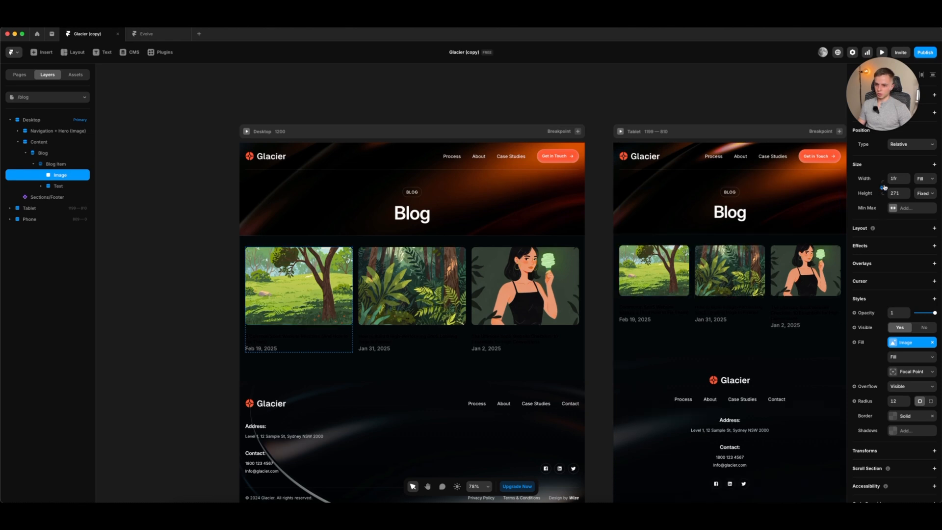
scroll(743, 291, "right", 5)
scroll(711, 284, "left", 5)
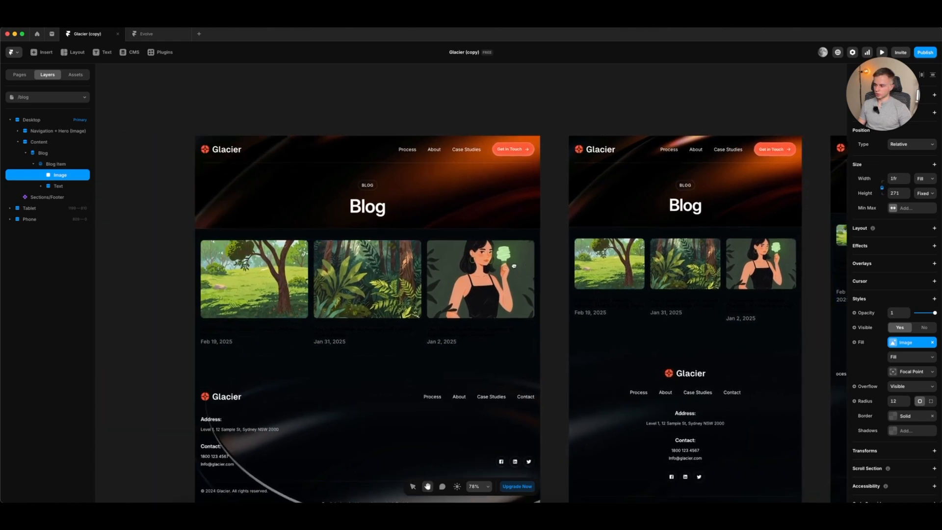
Step: Apply the Heading 4 text style to the blog item's title
double_click(278, 337)
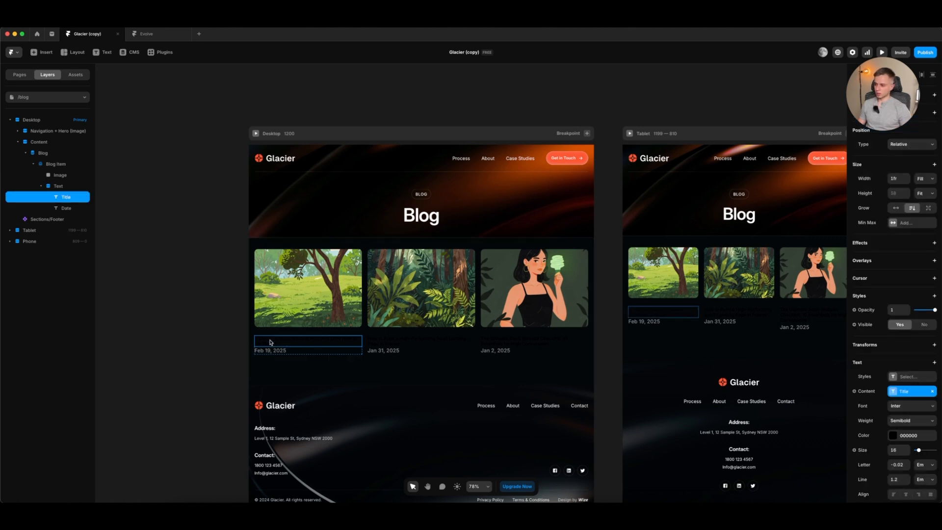
left_click(901, 379)
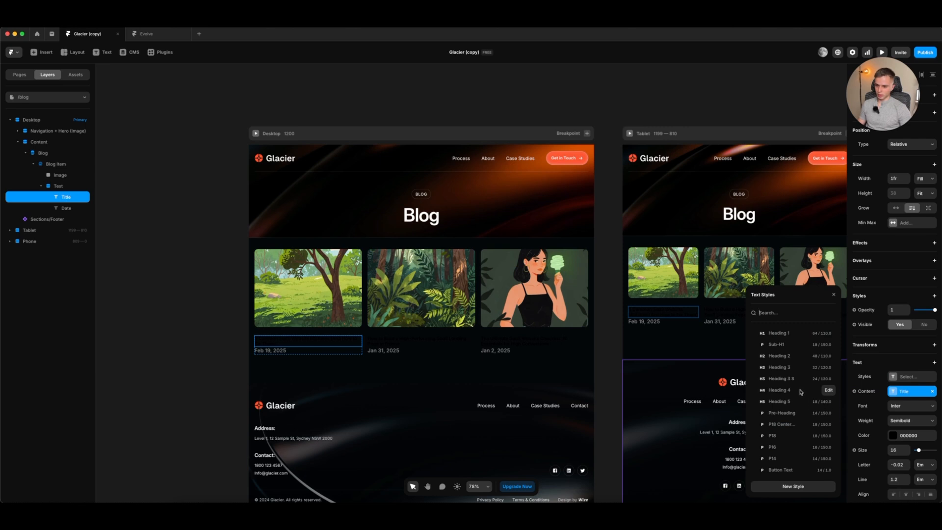
left_click(785, 390)
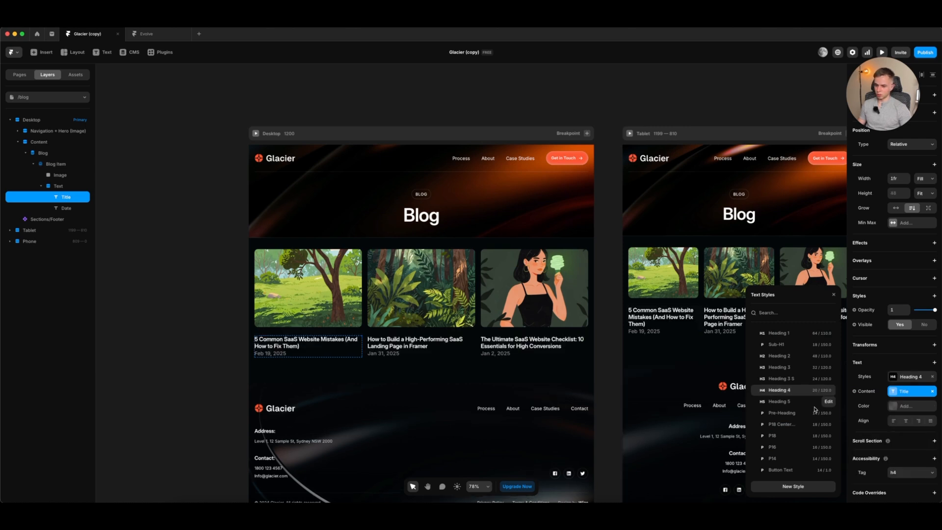
left_click(907, 377)
left_click(906, 377)
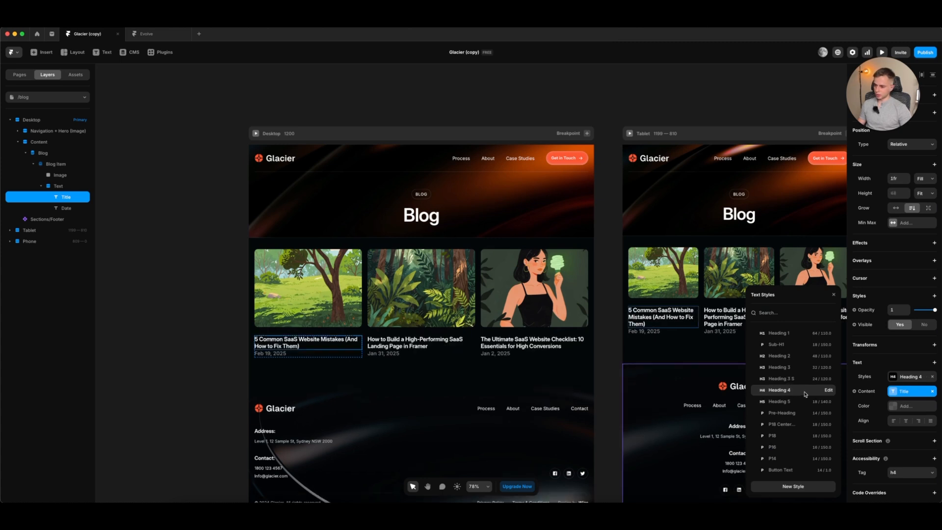
Step: Set the blog item title's accessibility tag to h2
scroll(912, 411, "down", 1)
left_click(904, 469)
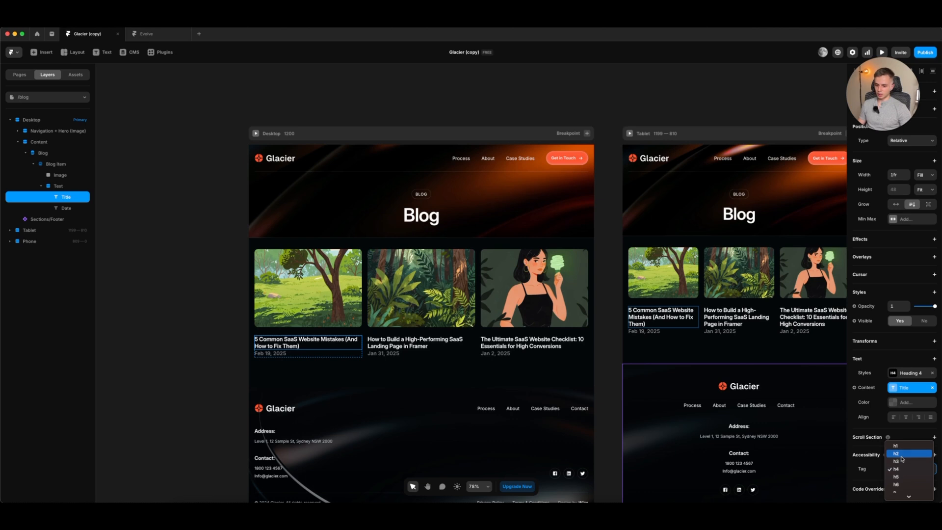
left_click(902, 458)
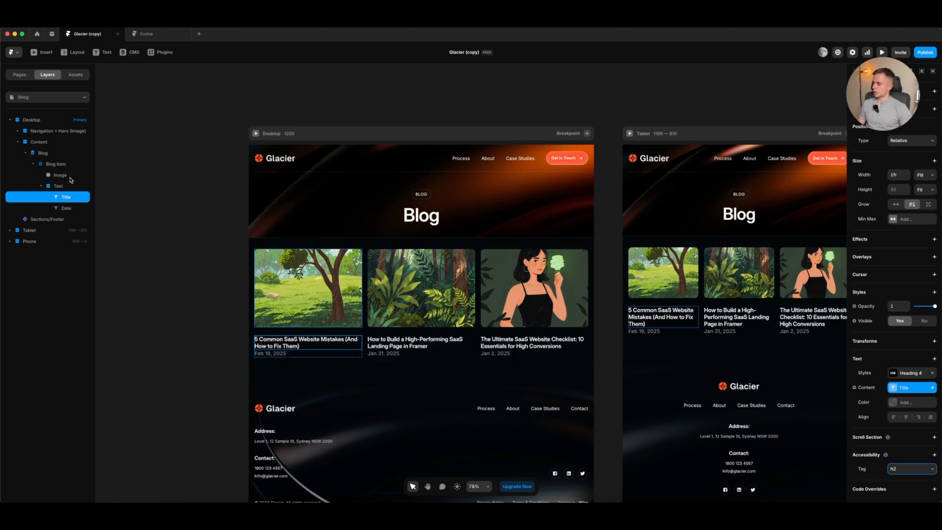
Step: Set the gap of the blog item's Text stack, between title and date, to 12
key("Escape")
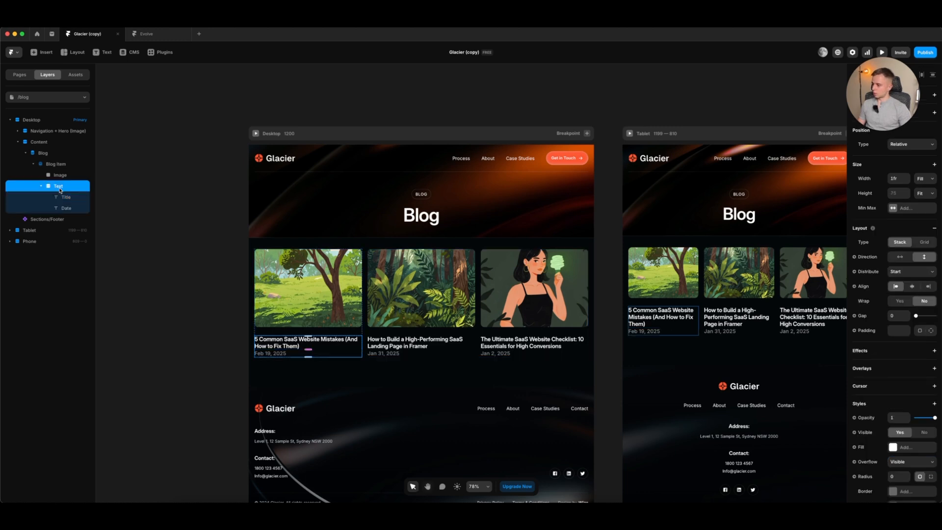
left_click(907, 316)
type("12")
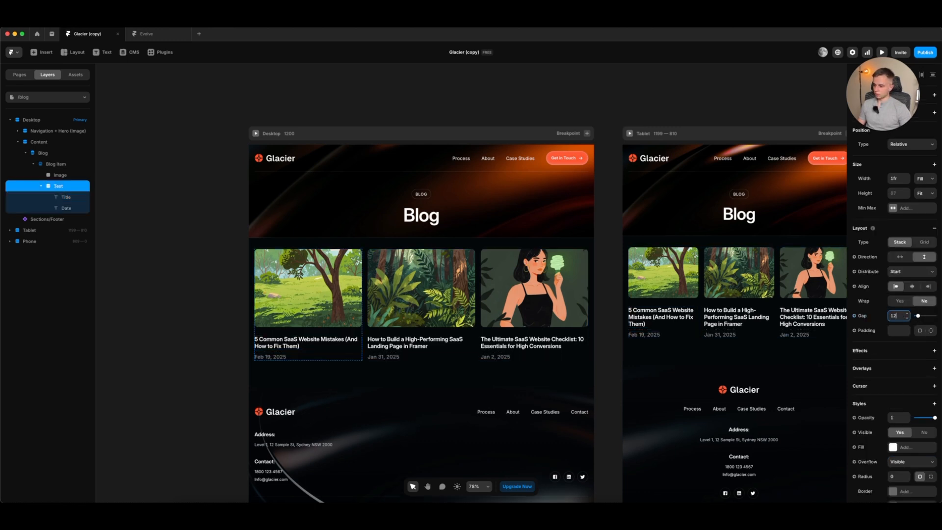
Step: Apply the White color style to the blog item's date text
left_click(269, 358)
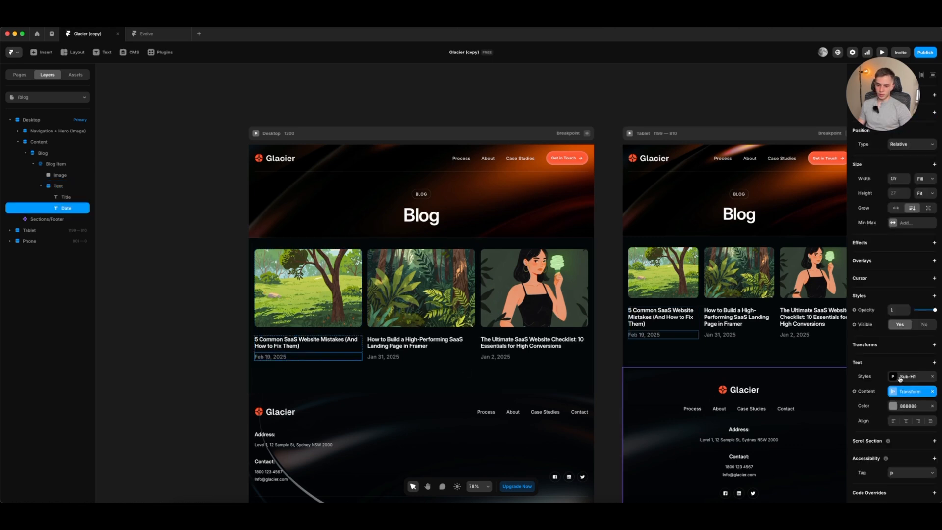
left_click(908, 406)
left_click(777, 459)
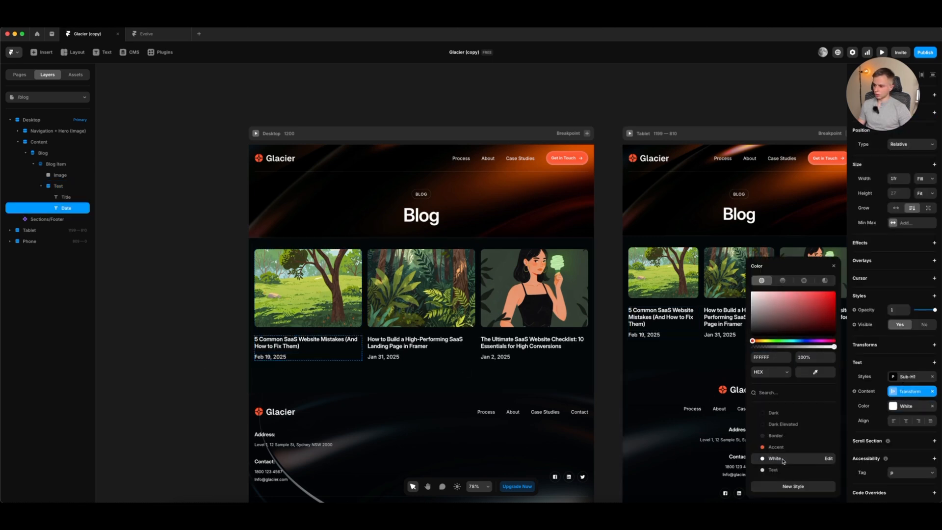
Step: Apply the Text color style to the blog item's date
left_click(778, 471)
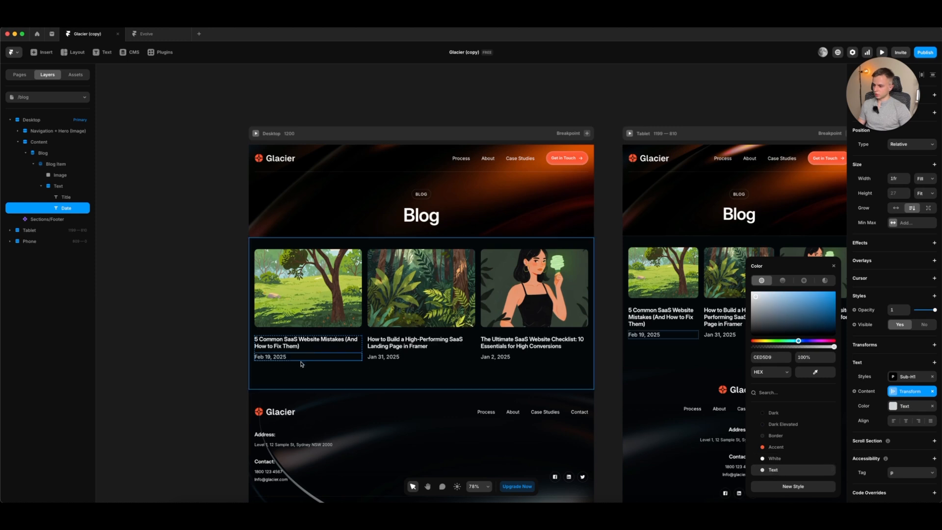
left_click(206, 362)
Step: Detach the Heading 4 style from the blog item's title and set its size to 22 and line height to 140%
left_click(294, 342)
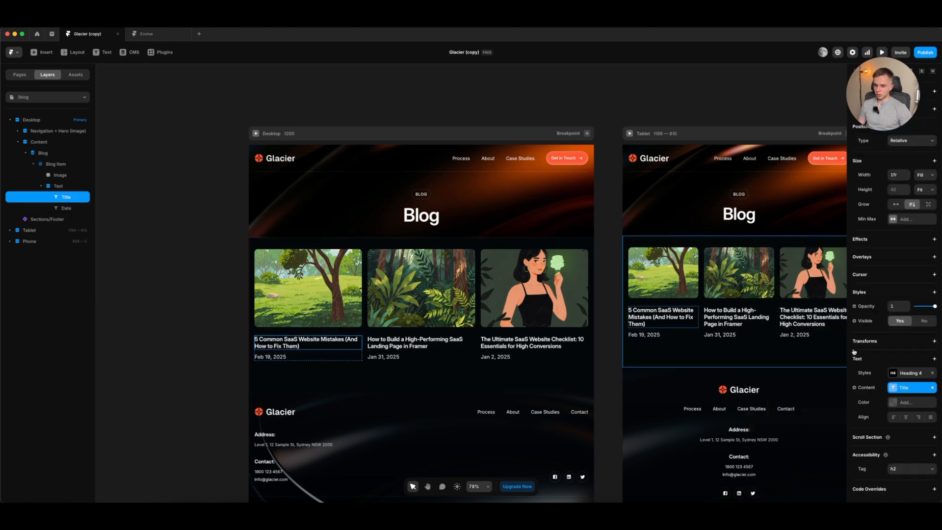
left_click(933, 373)
scroll(908, 392, "down", 1)
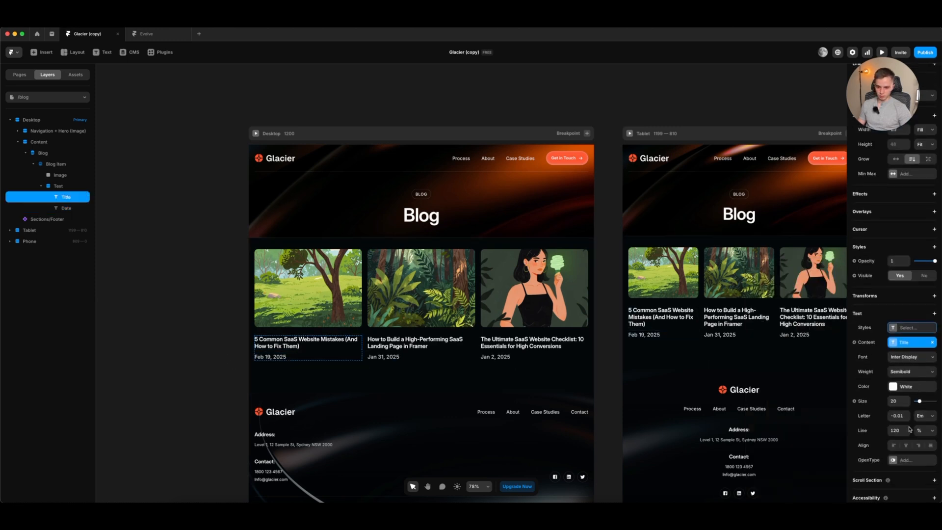
left_click(907, 399)
left_click(906, 399)
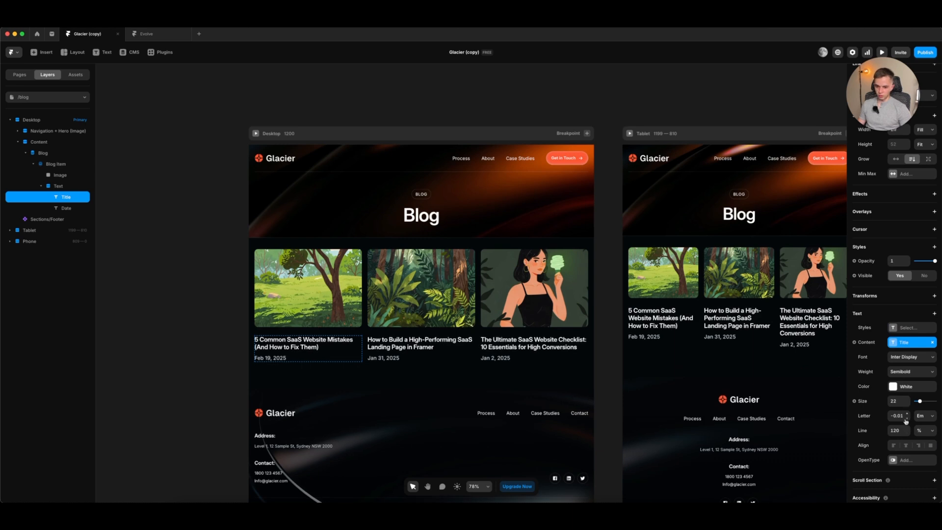
left_click(899, 430)
type("140")
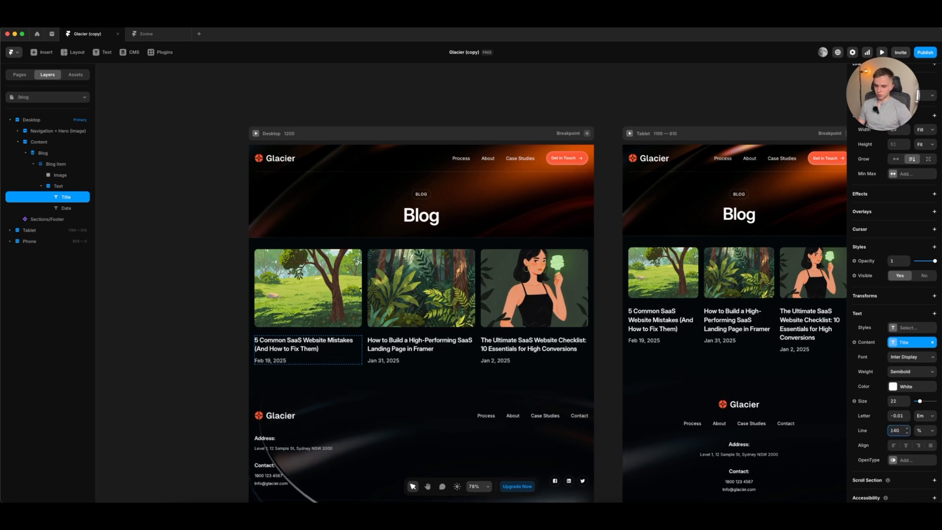
Step: Set the gap of the Blog Item stack, between image and text, to 24
left_click(192, 341)
left_click(293, 333)
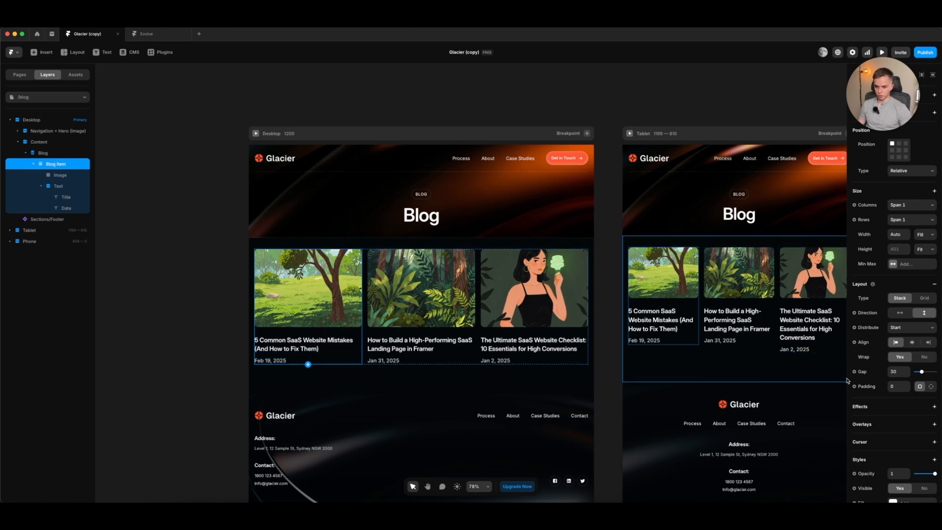
left_click(899, 370)
type("24")
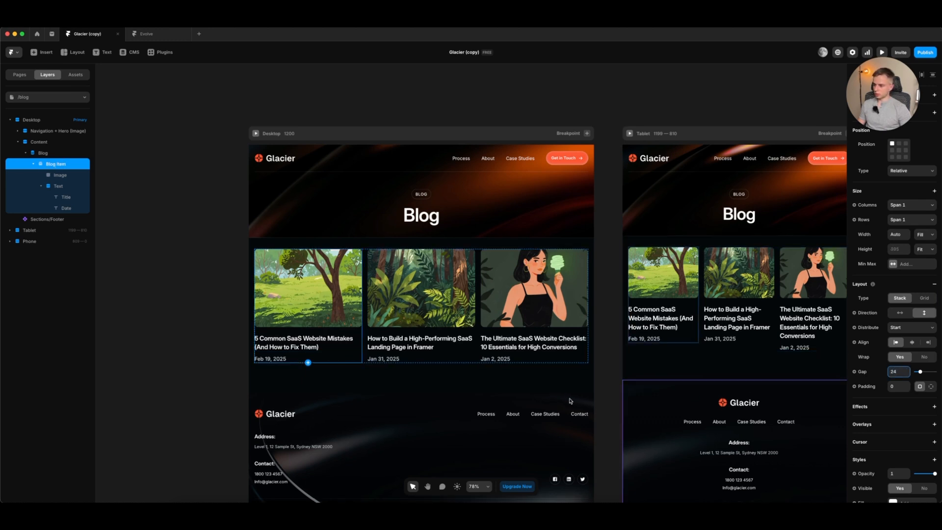
key("Escape")
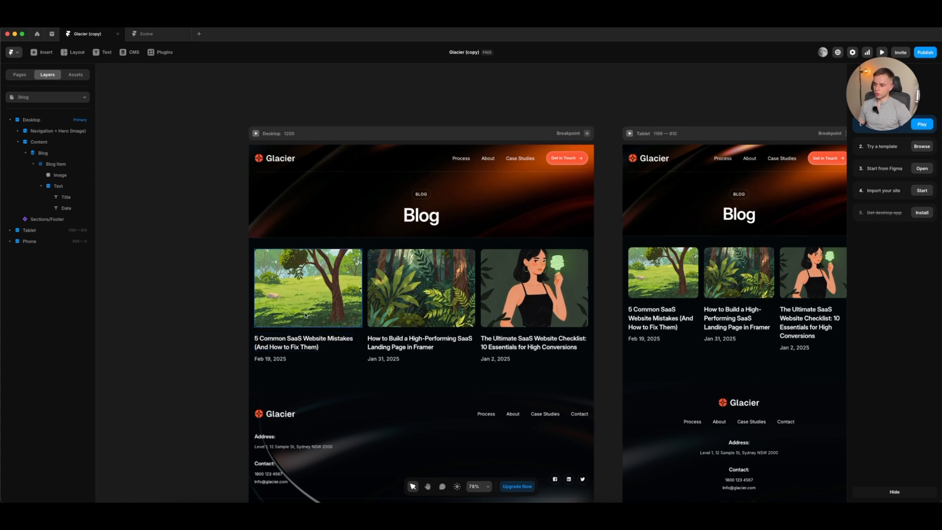
Step: Add a Hover effect to the Blog Item with scale 1 and opacity 0.7
left_click(333, 336)
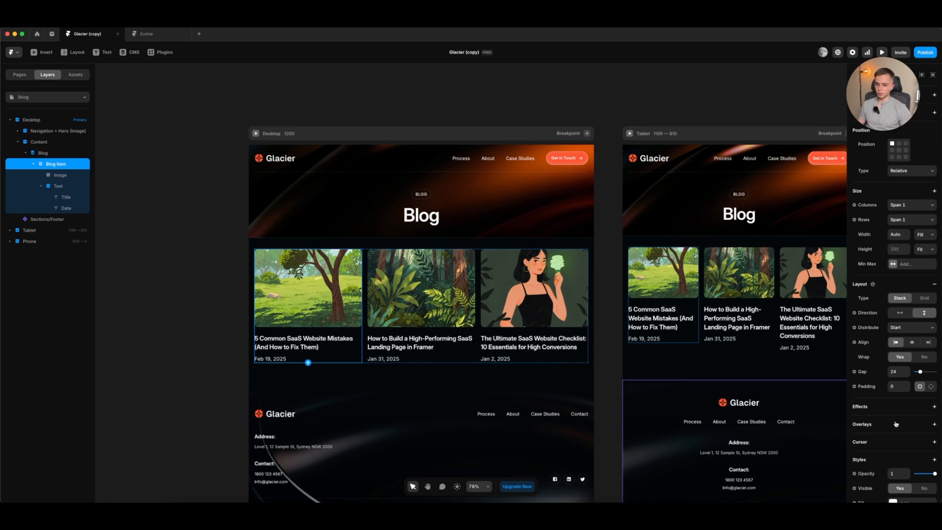
scroll(896, 424, "down", 2)
left_click(893, 353)
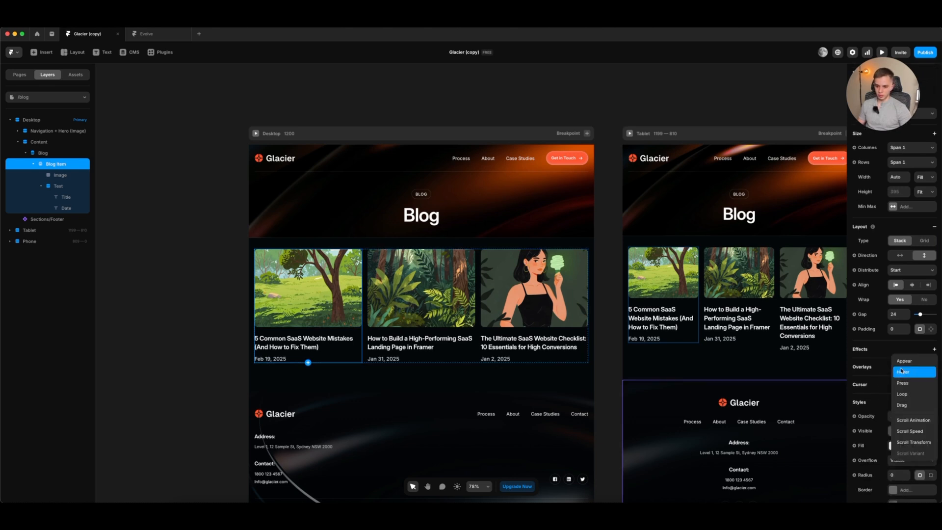
left_click(902, 372)
left_click(790, 398)
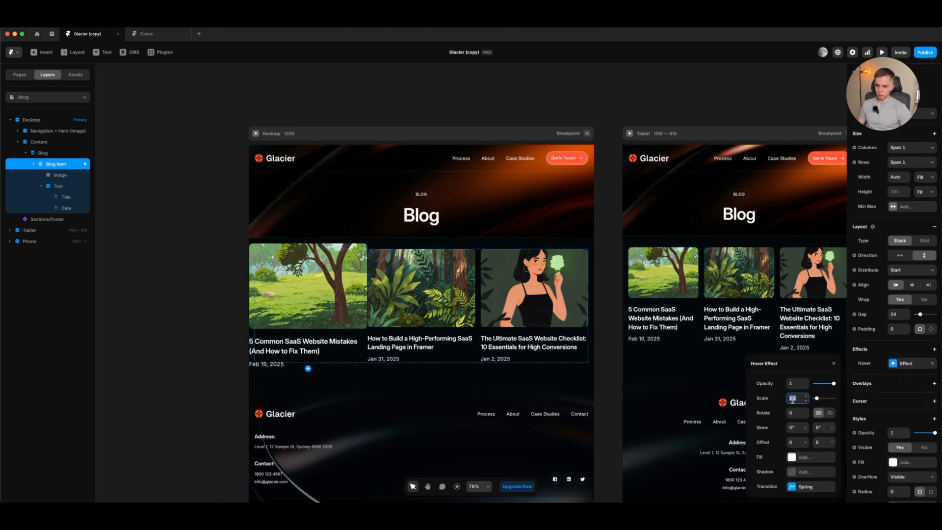
key("BackSpace")
key("BackSpace")
left_click(791, 384)
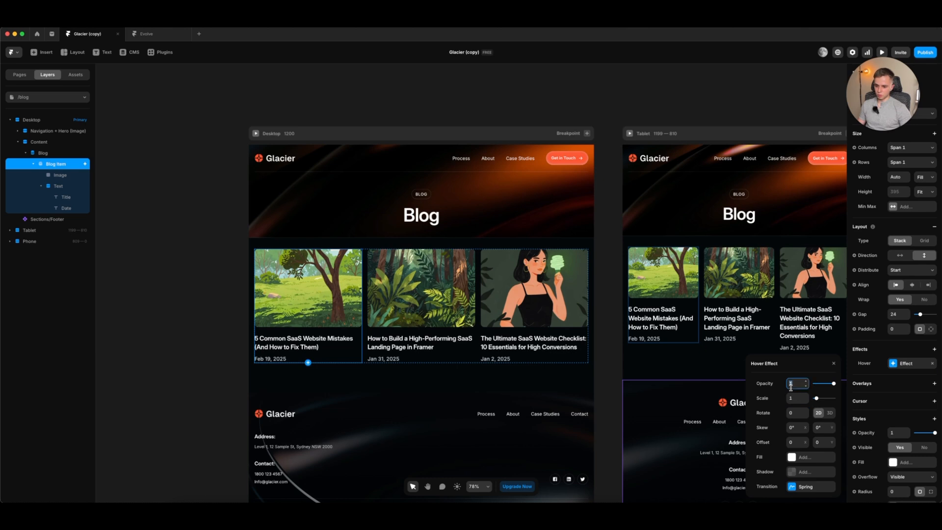
type("0.8")
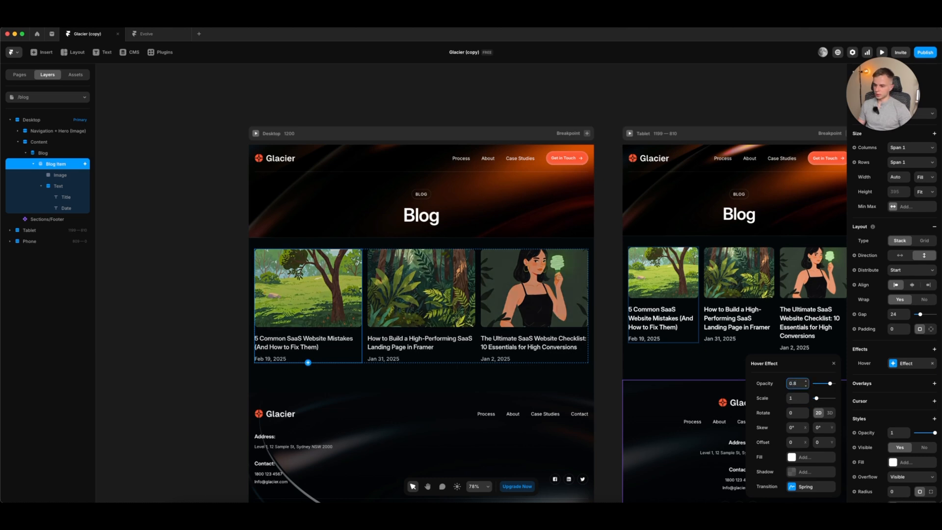
key("BackSpace")
type("7")
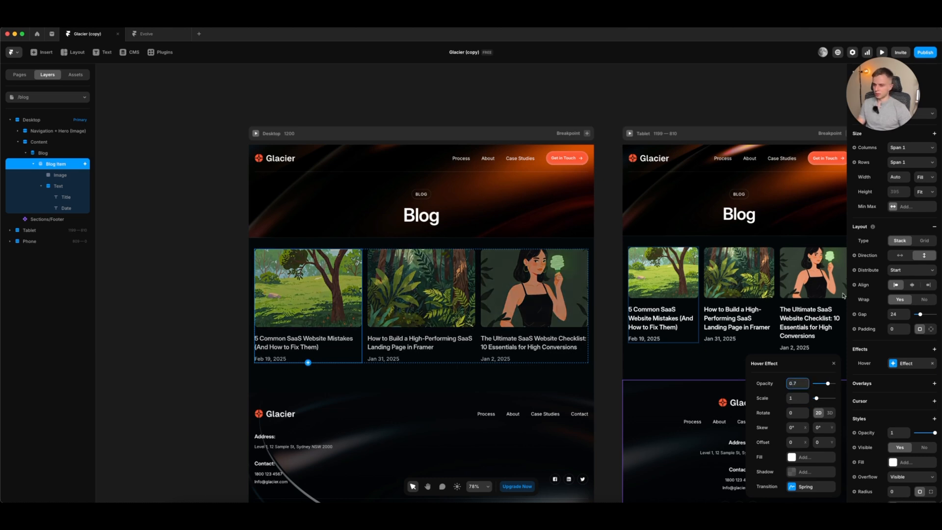
Step: Preview the blog page, widen the preview to 1790, check the hover effect on the posts, and return to the canvas
left_click(882, 52)
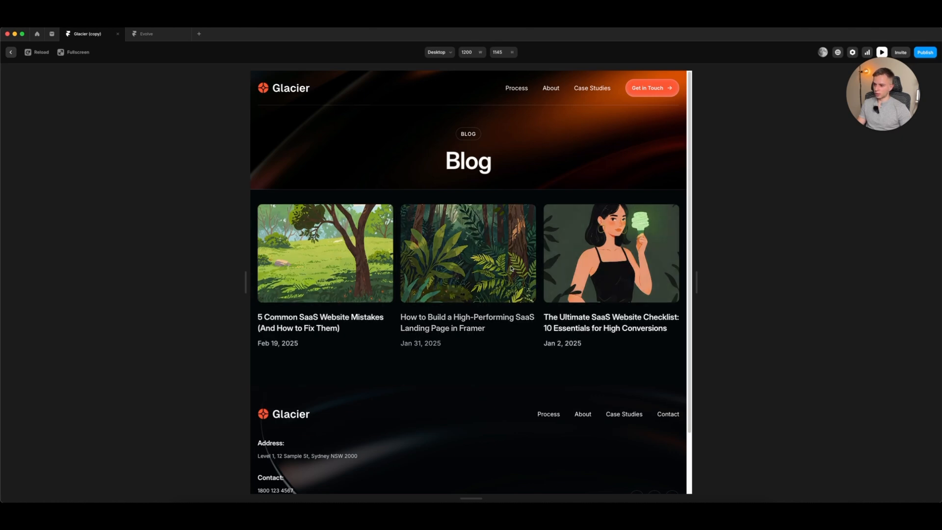
left_click_drag(697, 271, 806, 271)
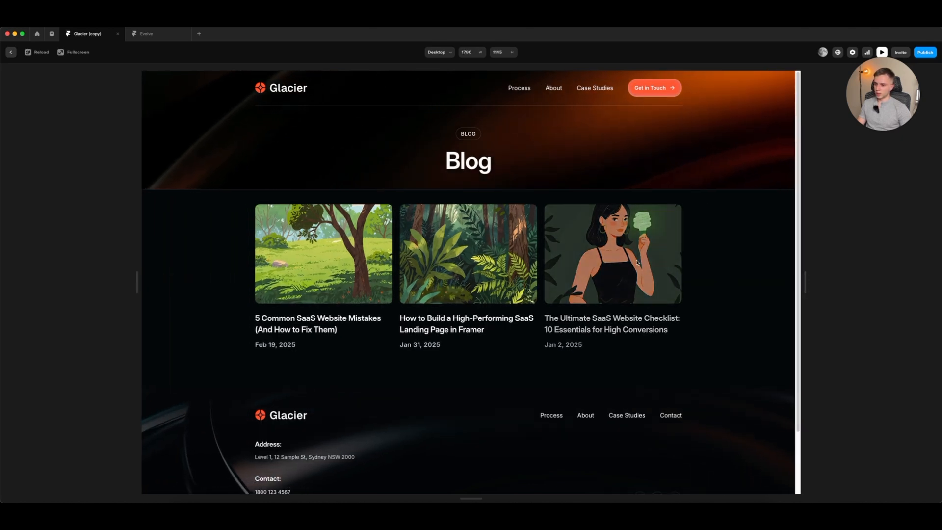
left_click(11, 53)
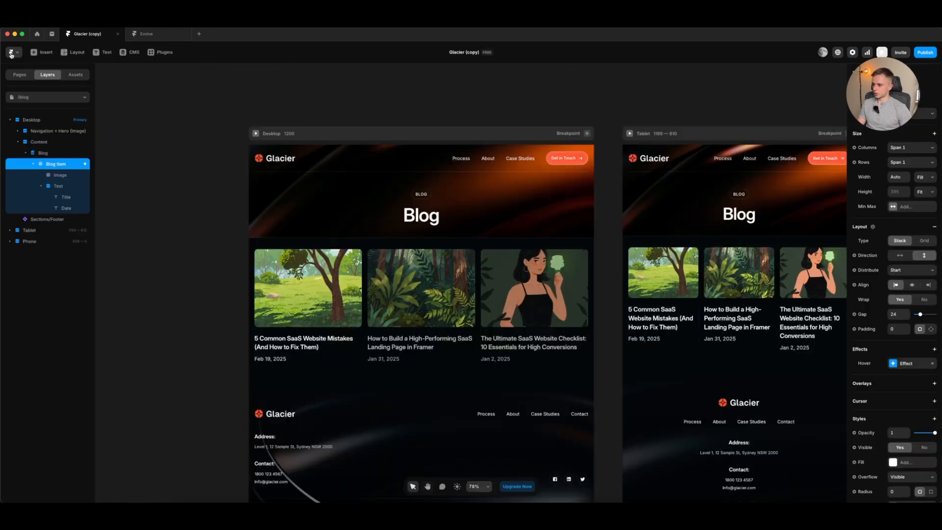
left_click(182, 171)
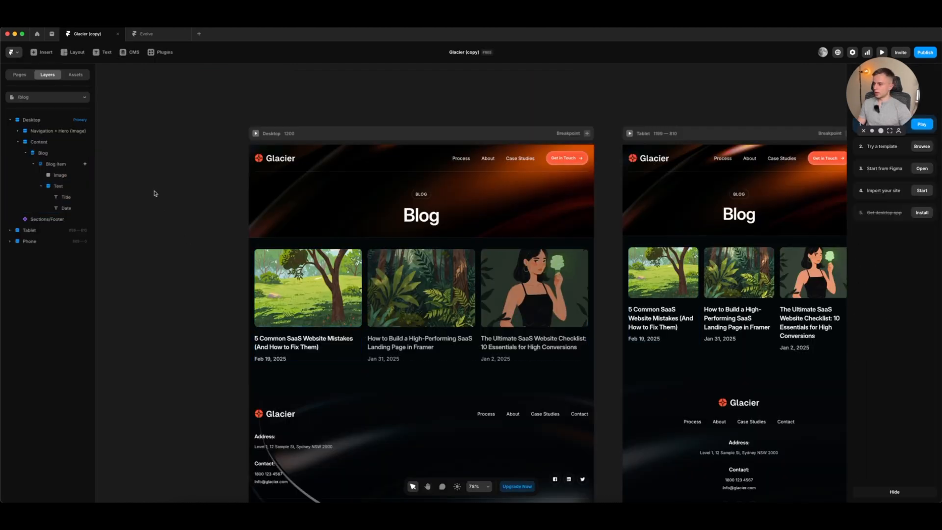
Step: Create a new CMS detail page for the Blog collection
left_click(20, 74)
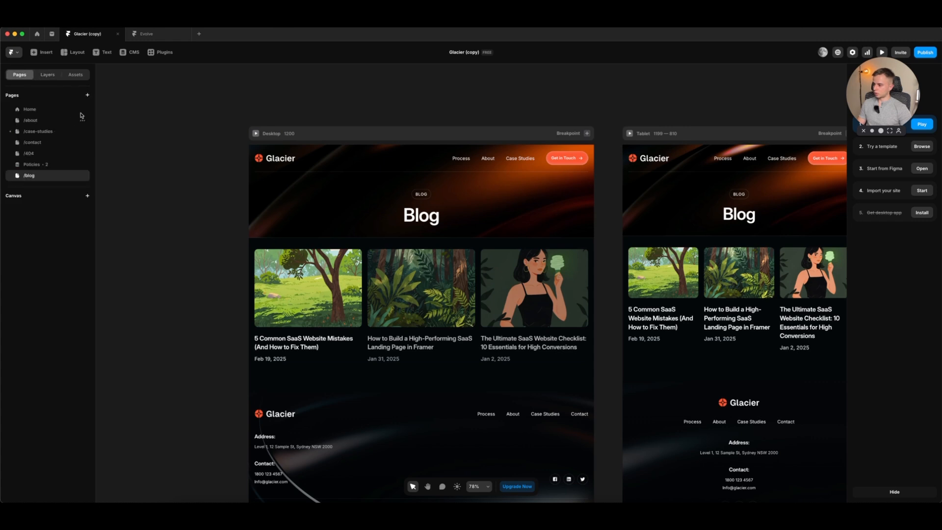
left_click(87, 94)
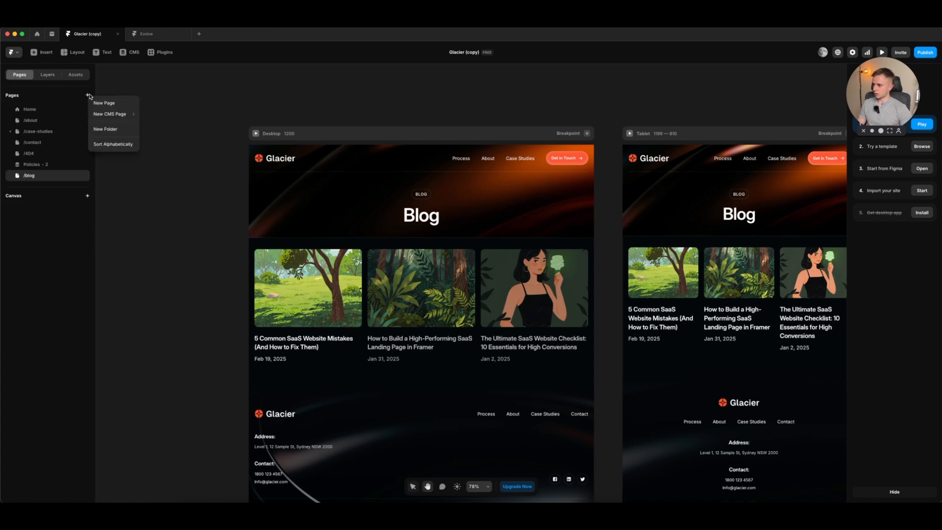
mouse_move(122, 114)
mouse_move(173, 115)
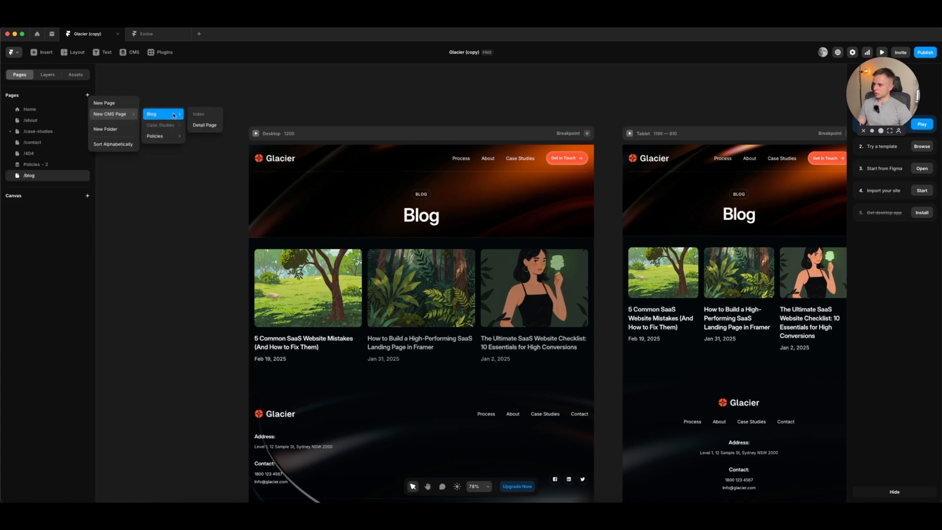
left_click(205, 125)
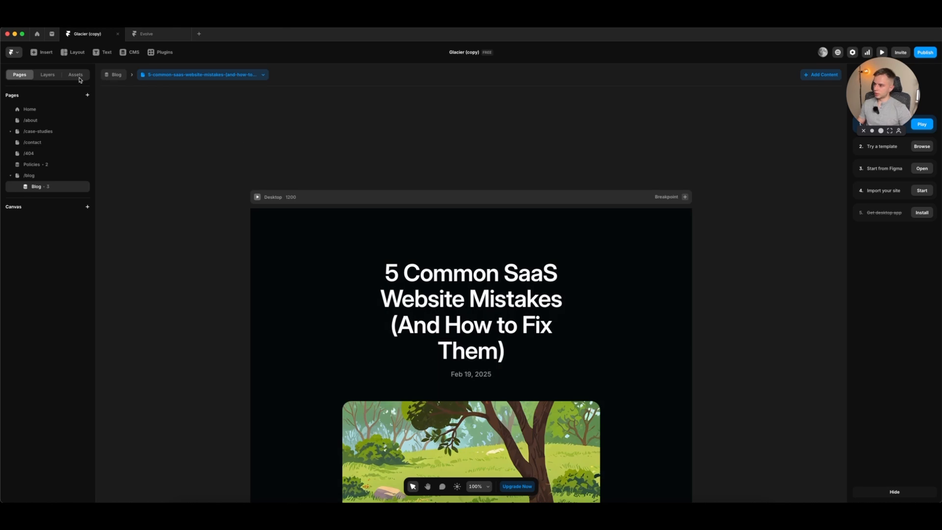
Step: Copy the Navigation + Hero (Image) and Sections/Footer layers from the /blog page's Desktop breakpoint
left_click(38, 177)
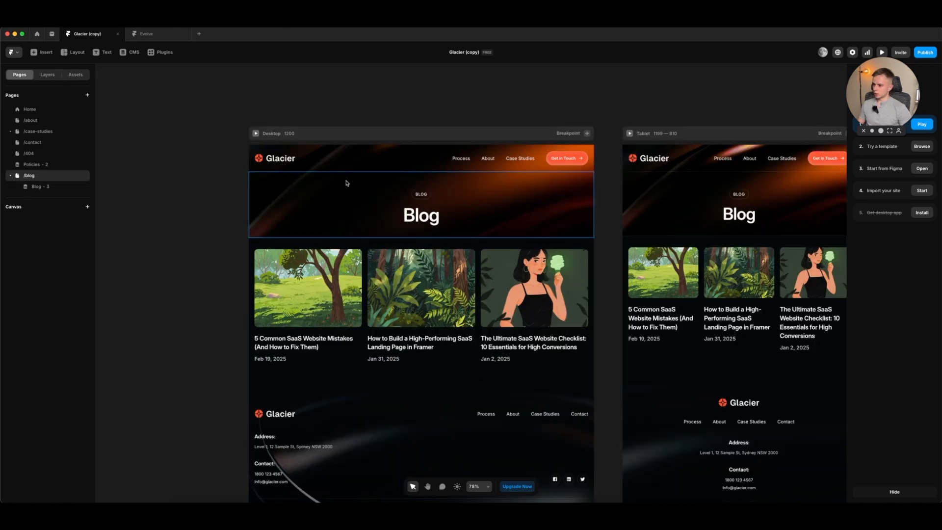
left_click(47, 75)
left_click(10, 120)
left_click(41, 130)
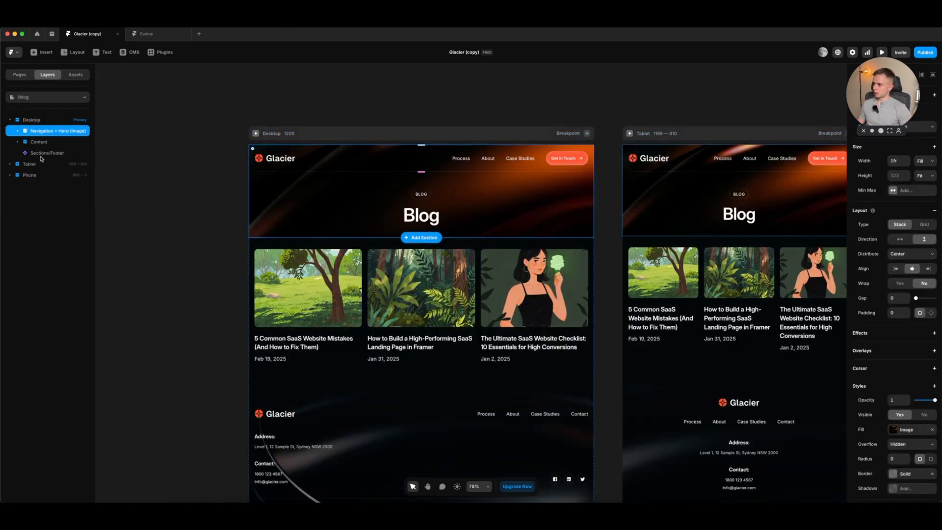
left_click(20, 75)
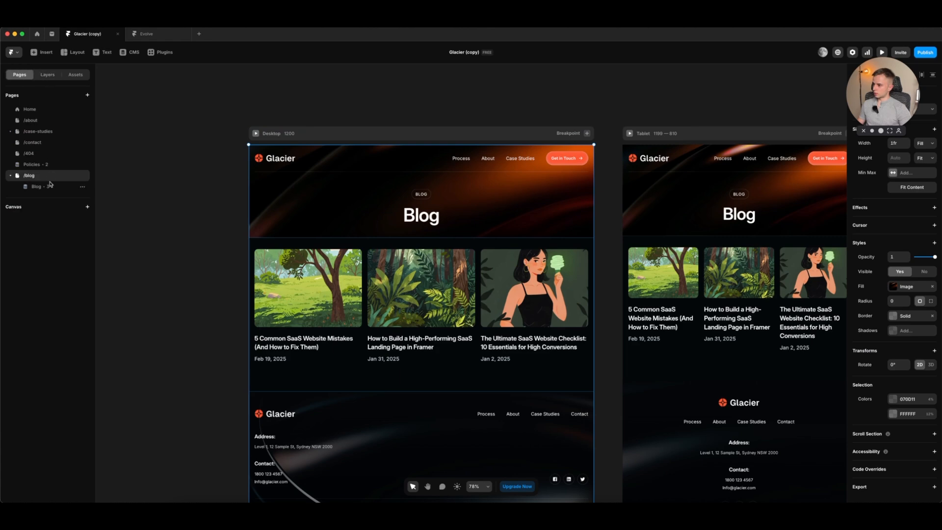
Step: Add Tablet and Phone (390) breakpoints to the Blog detail page
left_click(50, 184)
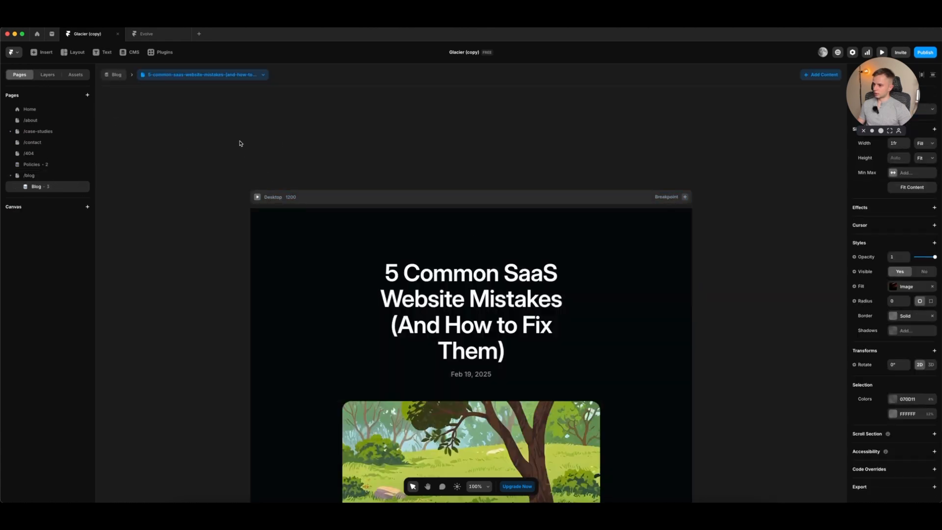
scroll(361, 155, "down", 5)
left_click(362, 156)
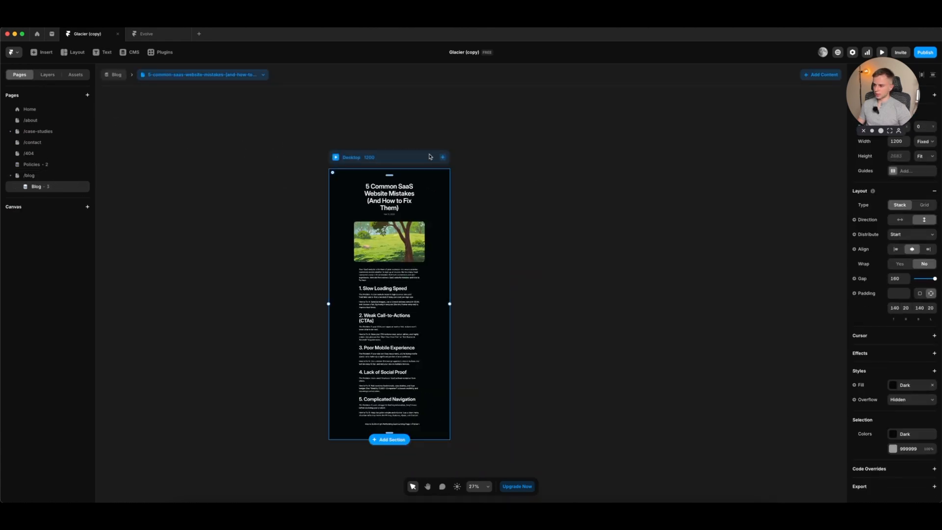
left_click(442, 157)
left_click(450, 173)
left_click(505, 148)
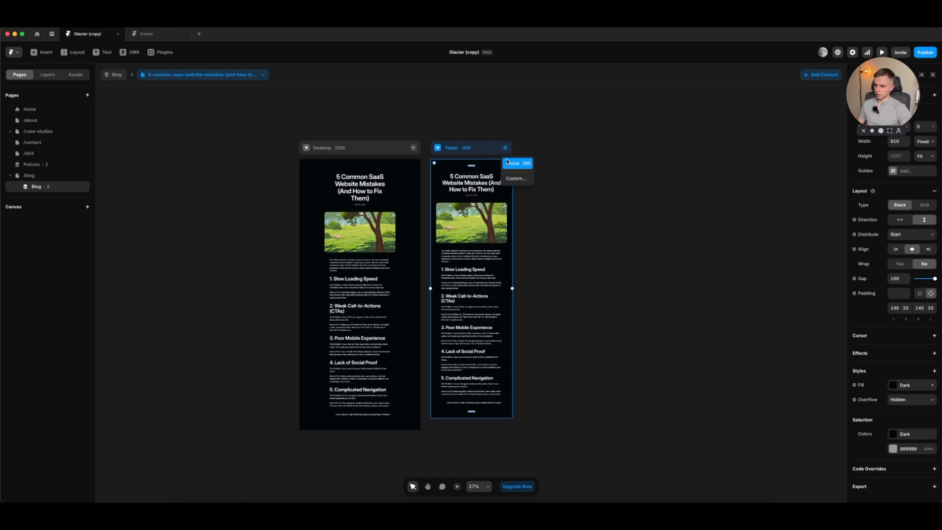
left_click(511, 164)
Step: Paste the copied navigation hero and footer into the detail page's Desktop breakpoint, with the article Stack placed between them
left_click(265, 154)
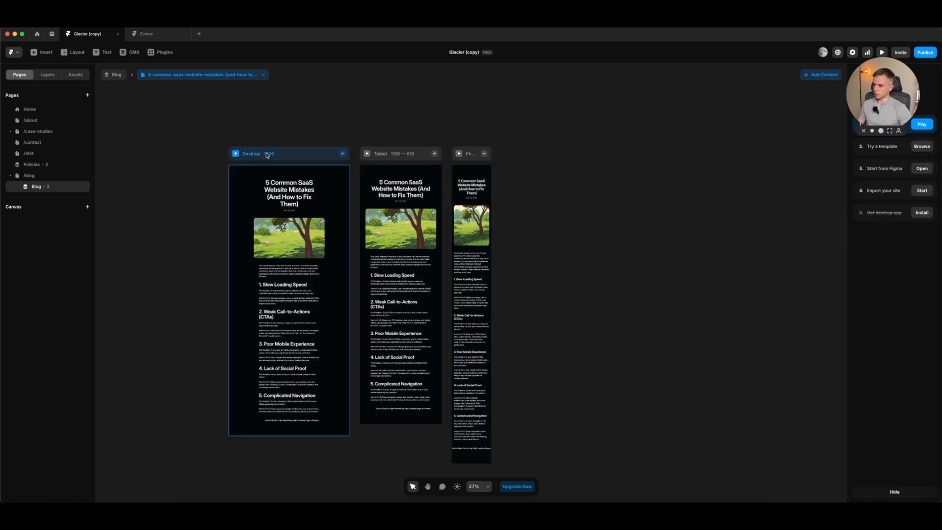
left_click(48, 74)
left_click_drag(31, 131, 43, 150)
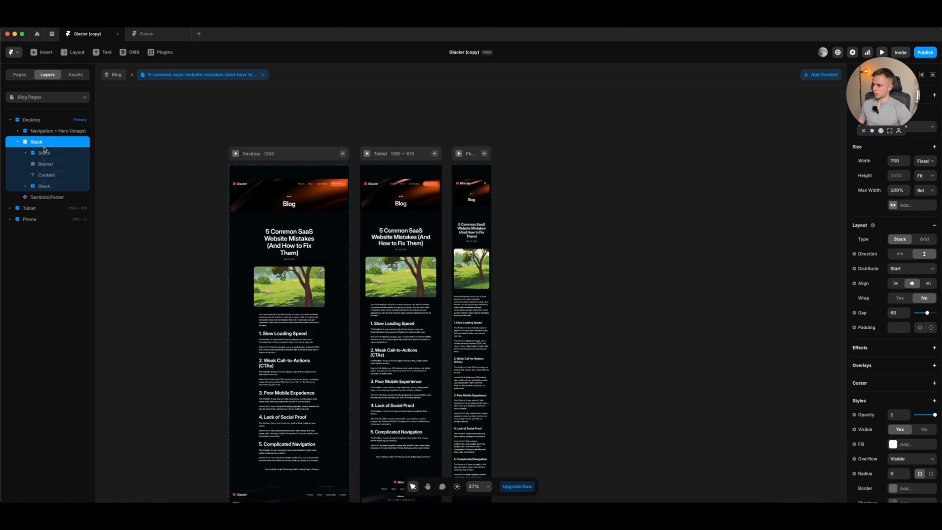
left_click(18, 142)
Step: Set the gap and padding of the detail page's Desktop breakpoint to 0
scroll(211, 155, "up", 2)
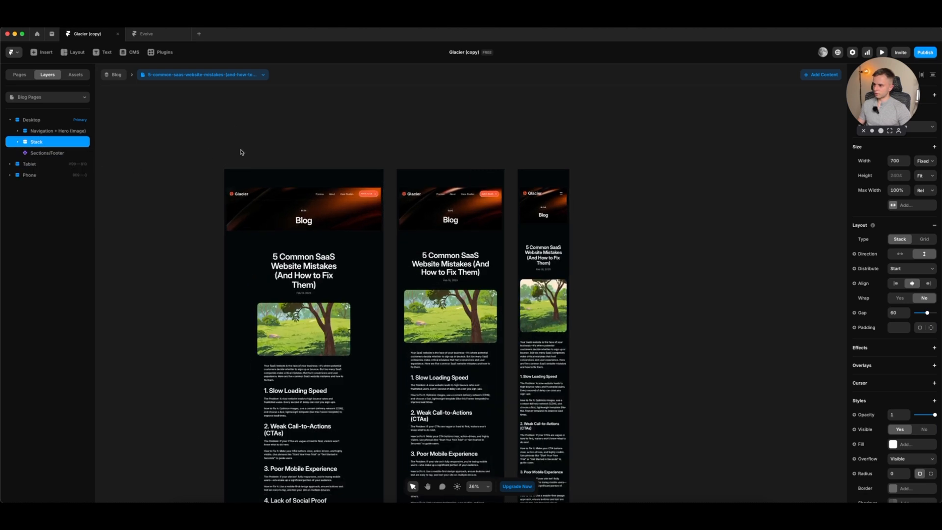
left_click(260, 160)
left_click(890, 278)
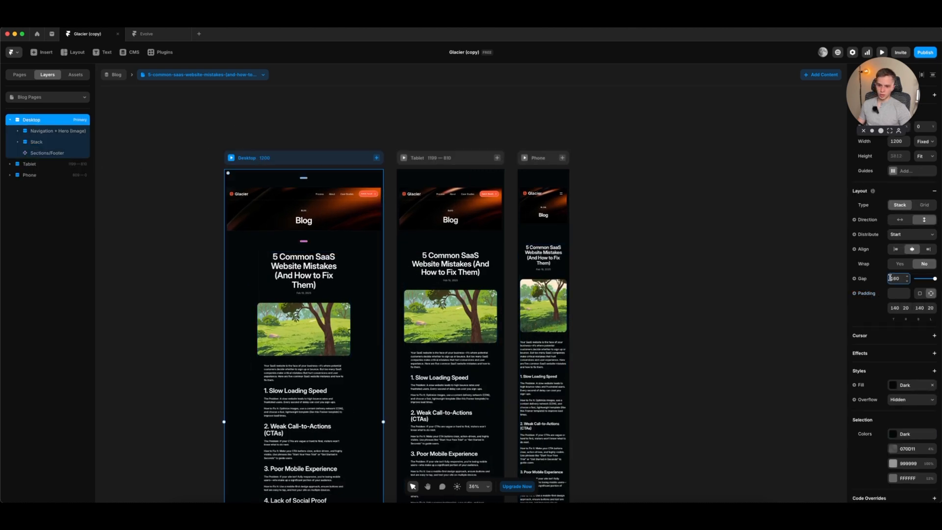
type("0")
left_click(899, 293)
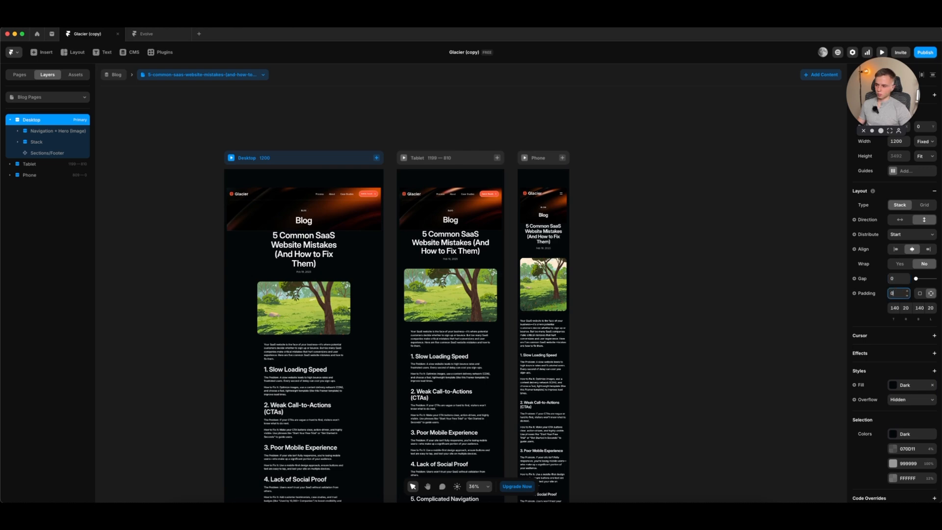
type("0")
key("Return")
scroll(158, 239, "up", 5)
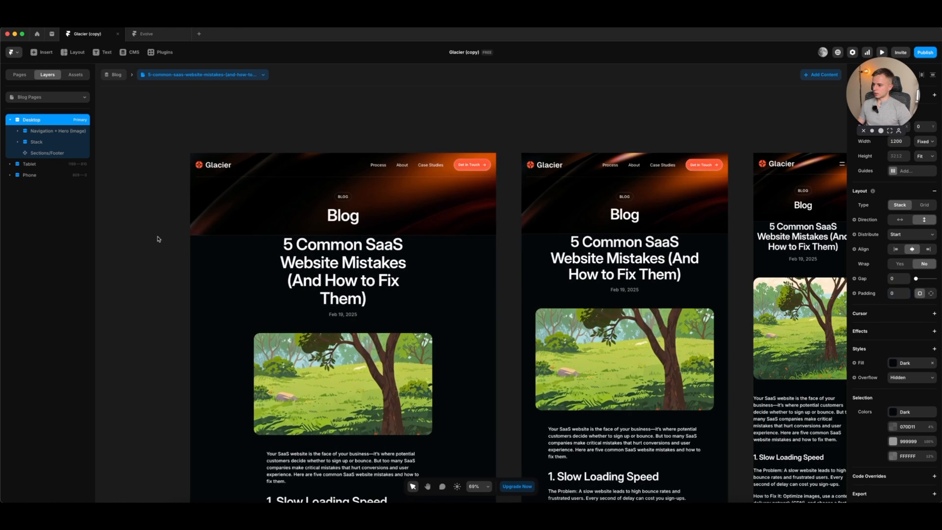
left_click(158, 239)
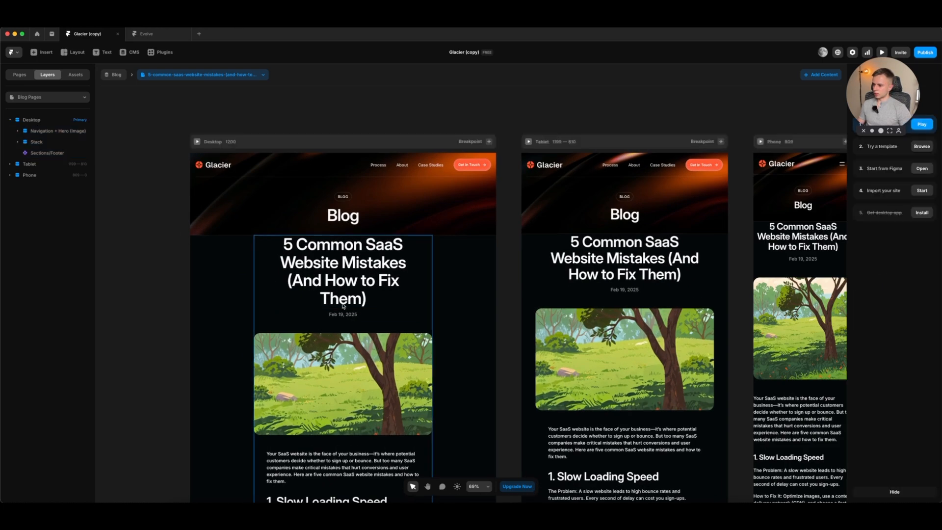
Step: Bind the content of the hero Headline on the detail page to the collection's Title field
left_click(331, 223)
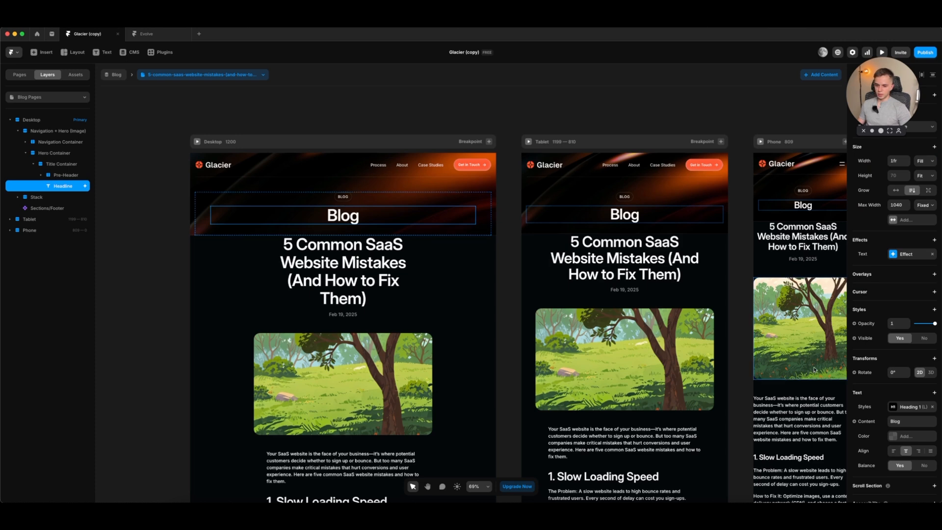
left_click(879, 421)
mouse_move(875, 451)
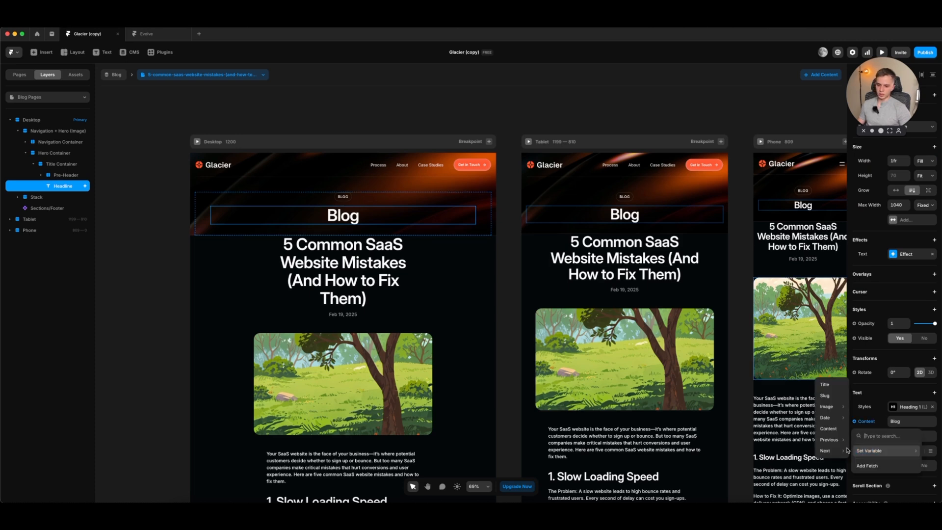
left_click(825, 385)
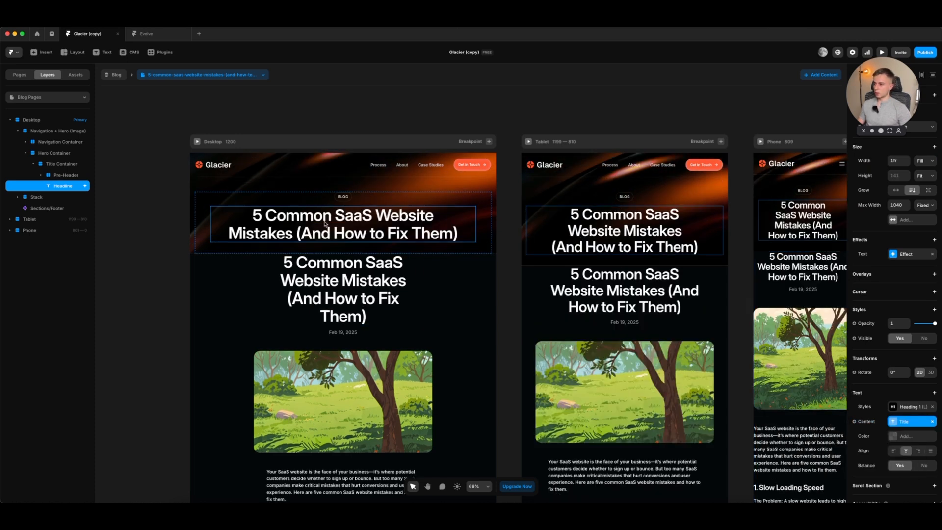
Step: Preview the detail page with the high-performing SaaS landing page post, and return to the 5 common SaaS website mistakes post
left_click(263, 76)
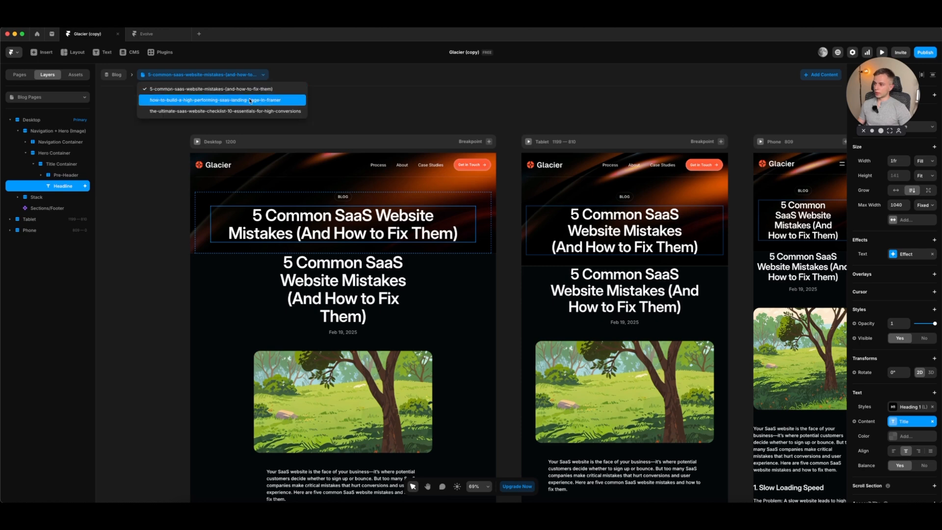
left_click(250, 100)
left_click(263, 76)
left_click(254, 90)
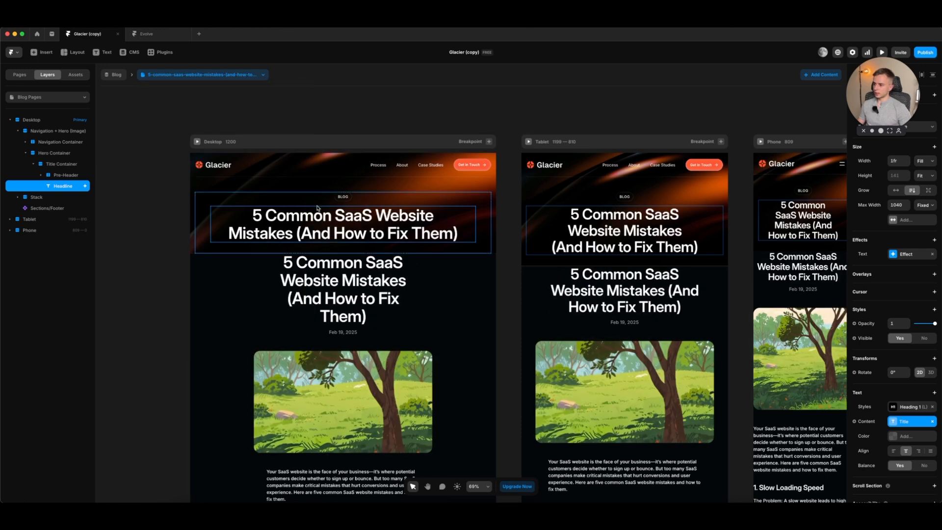
Step: Delete the duplicate Title from the article Stack and move its Date into the hero's Title Container below the Headline
left_click(319, 288)
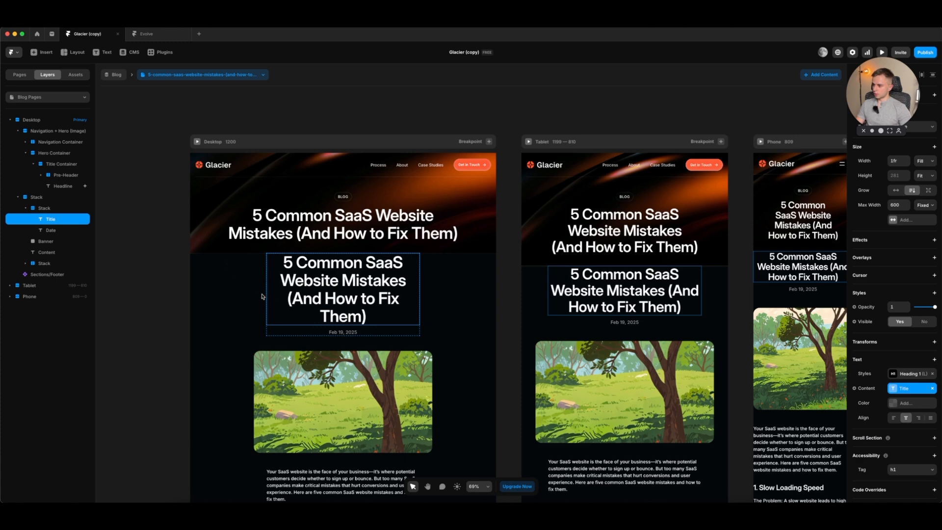
key("Delete")
left_click(339, 257)
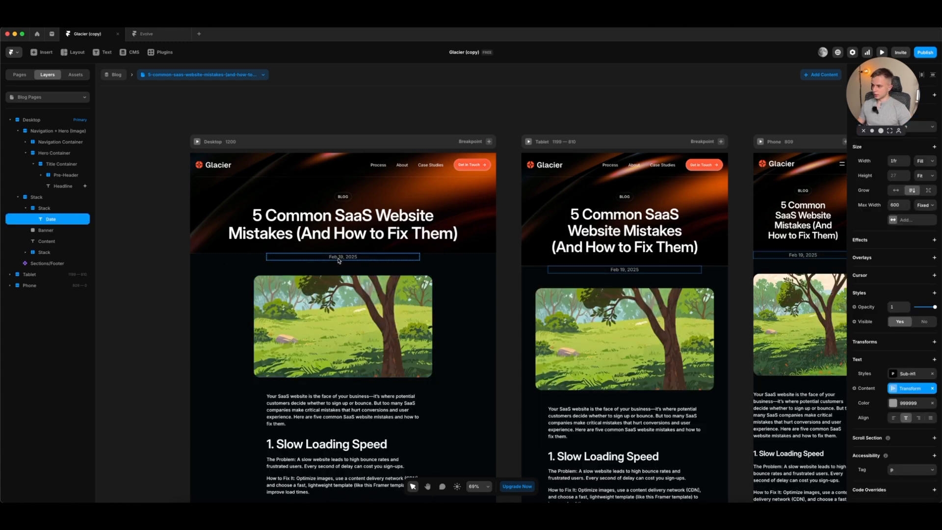
left_click_drag(339, 258, 339, 217)
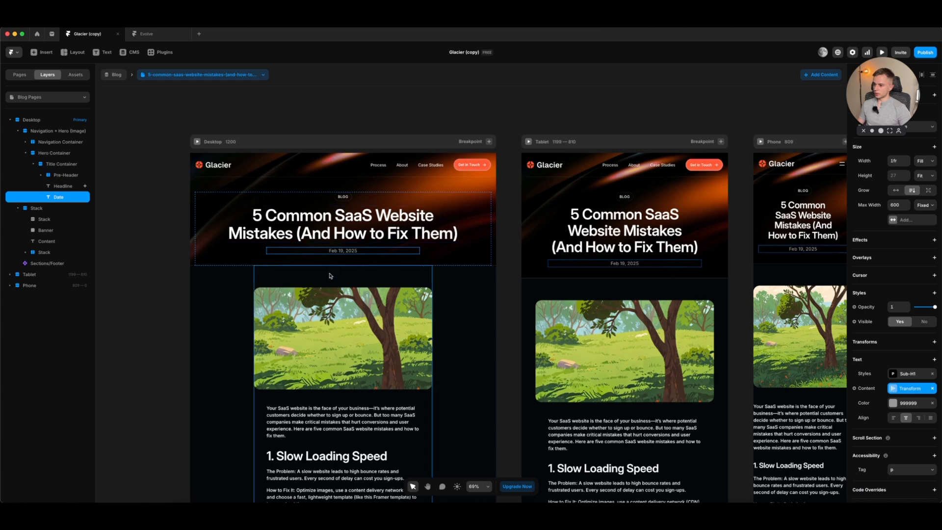
Step: Delete the emptied inner Stack and move the Banner image into the hero's Title Container below the Date
left_click(43, 219)
key("Delete")
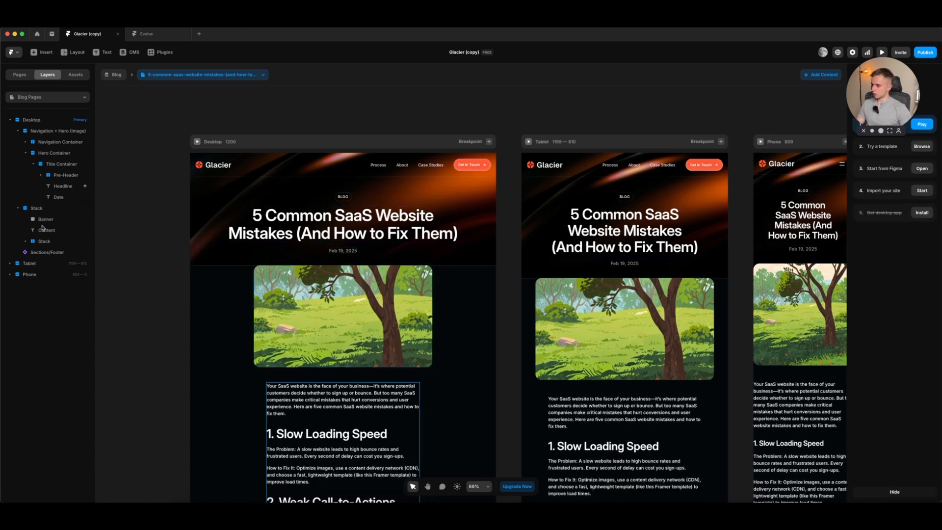
left_click(47, 222)
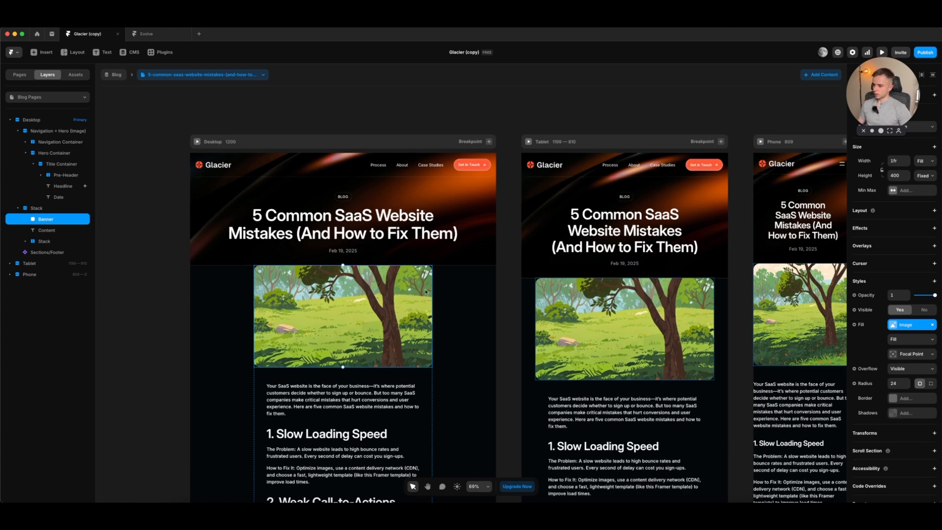
key("Delete")
left_click(346, 246)
key("super+z")
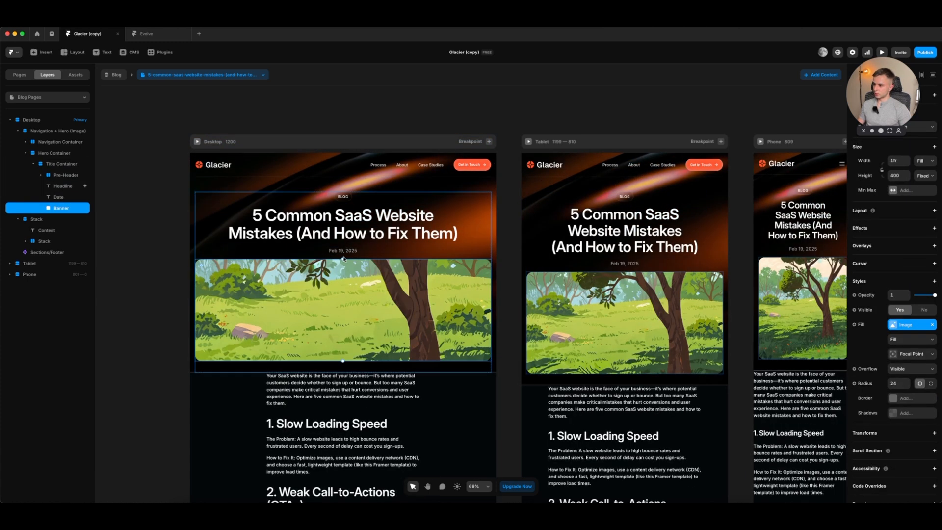
Step: Set the Banner image's height to 700 with its proportions locked and its corner radius to 12
left_click_drag(353, 369, 354, 443)
left_click(900, 175)
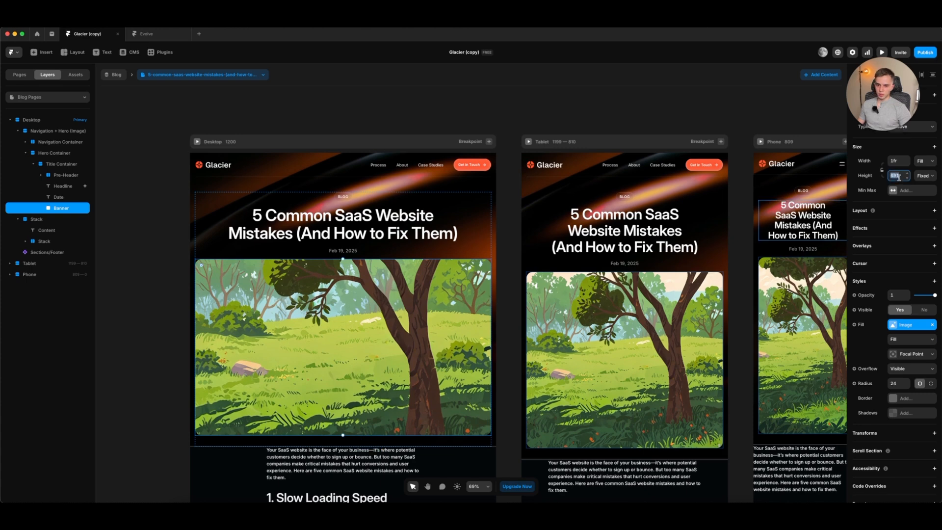
type("700")
key("Return")
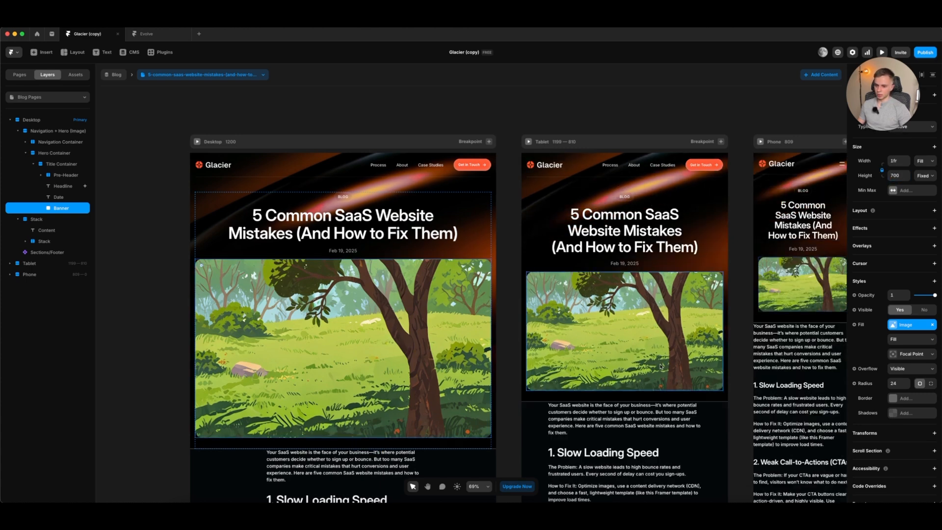
left_click(897, 383)
type("12")
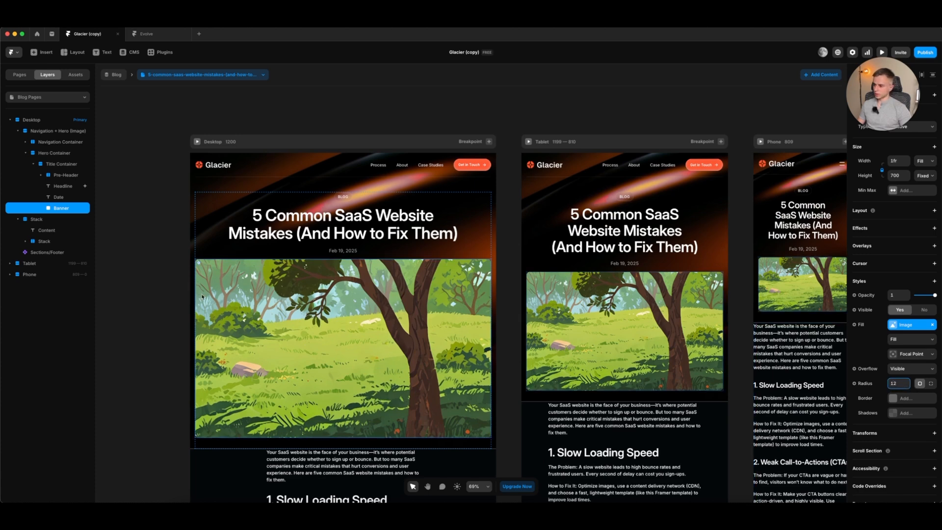
key("Return")
Step: Move the Date below the Banner image in the hero's Title Container
left_click_drag(357, 255, 362, 384)
scroll(362, 384, "down", 2)
left_click(296, 424)
scroll(297, 423, "down", 3)
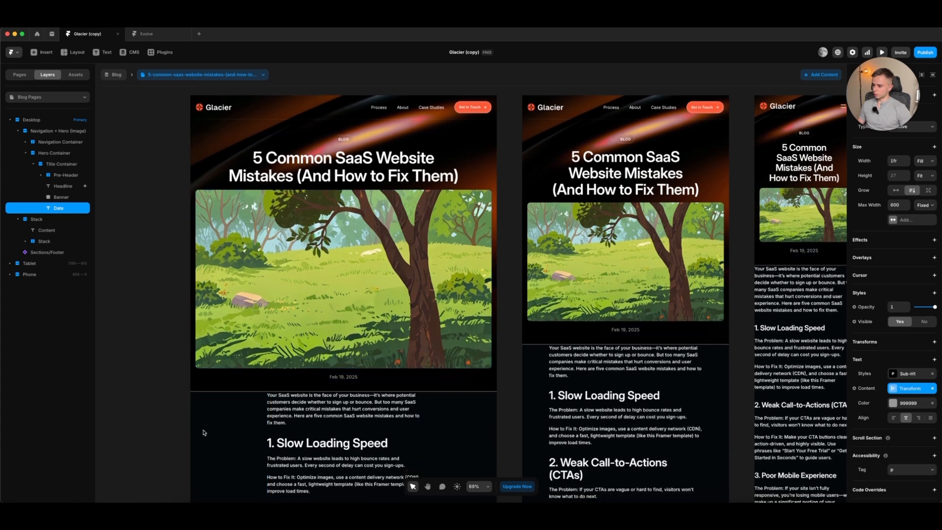
Step: Set the article Stack's width to Fill with a fixed maximum width of 800
left_click(42, 221)
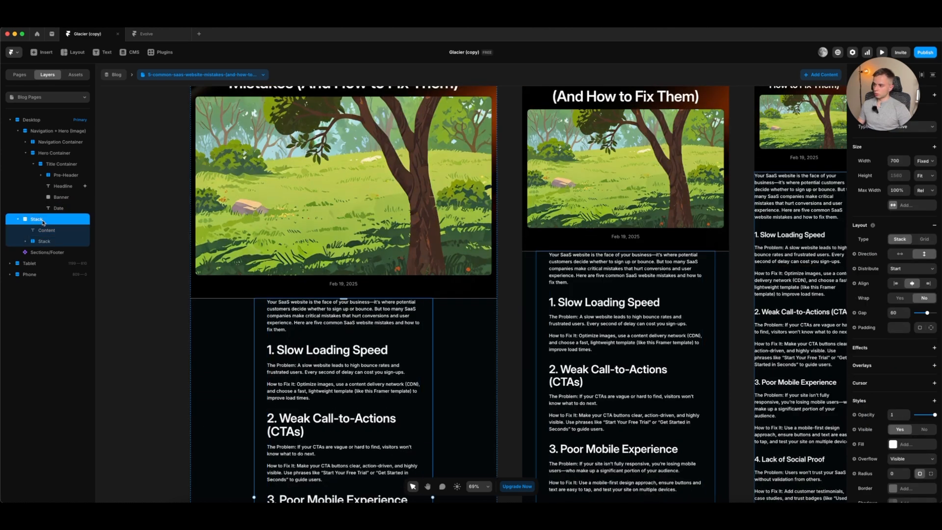
scroll(268, 332, "down", 1)
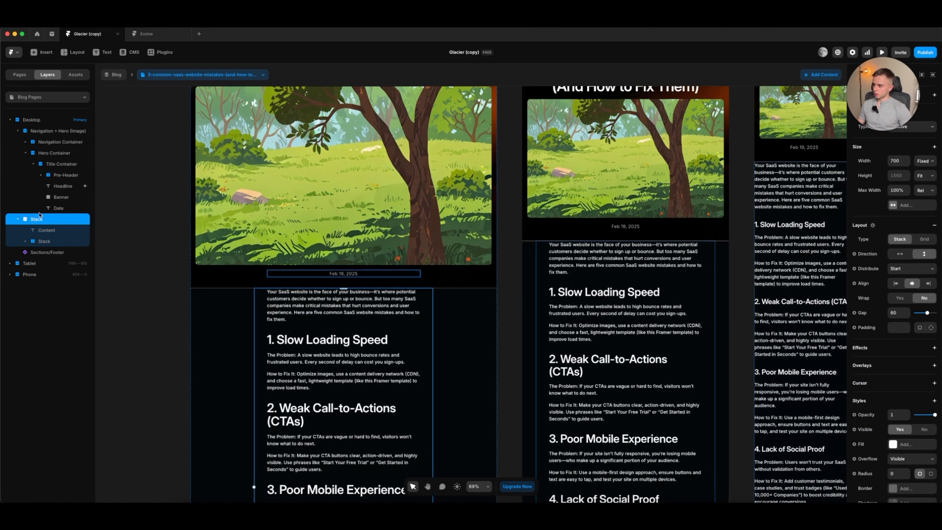
left_click(933, 161)
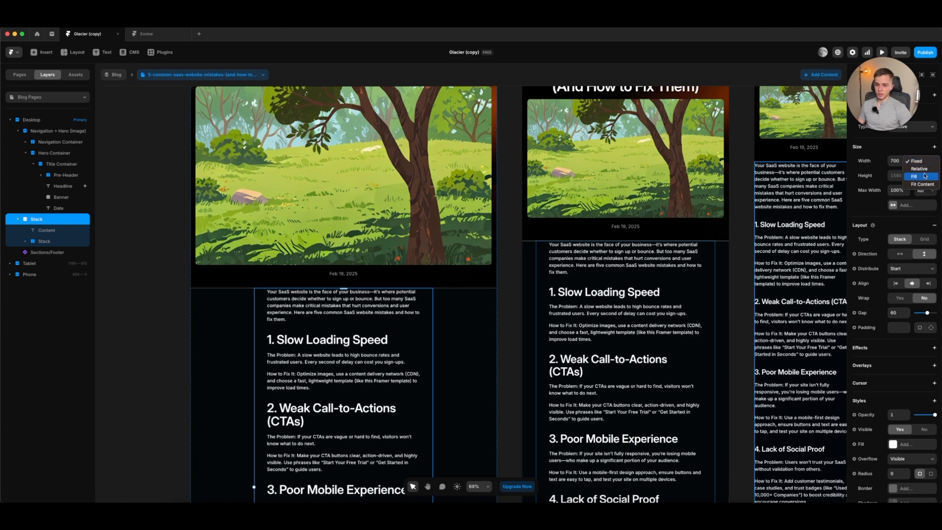
left_click(925, 176)
left_click(926, 190)
left_click(918, 183)
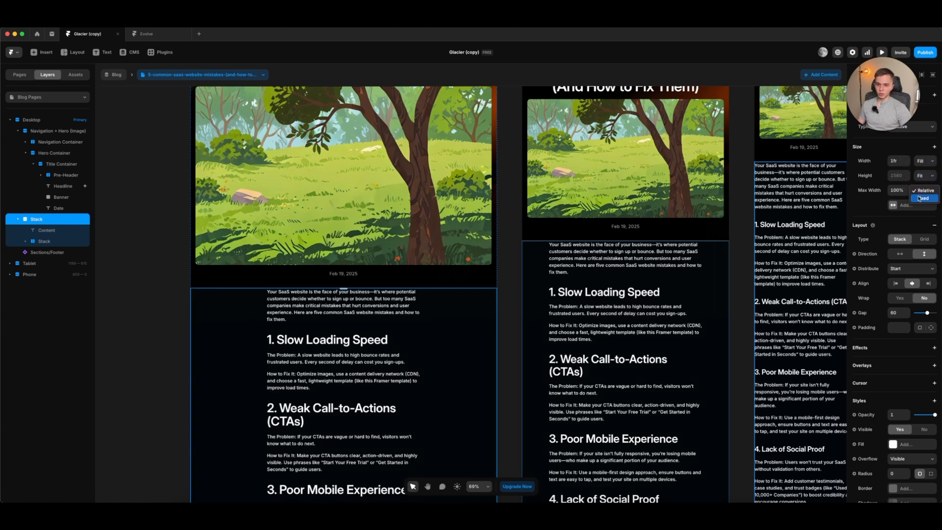
left_click(897, 191)
type("700")
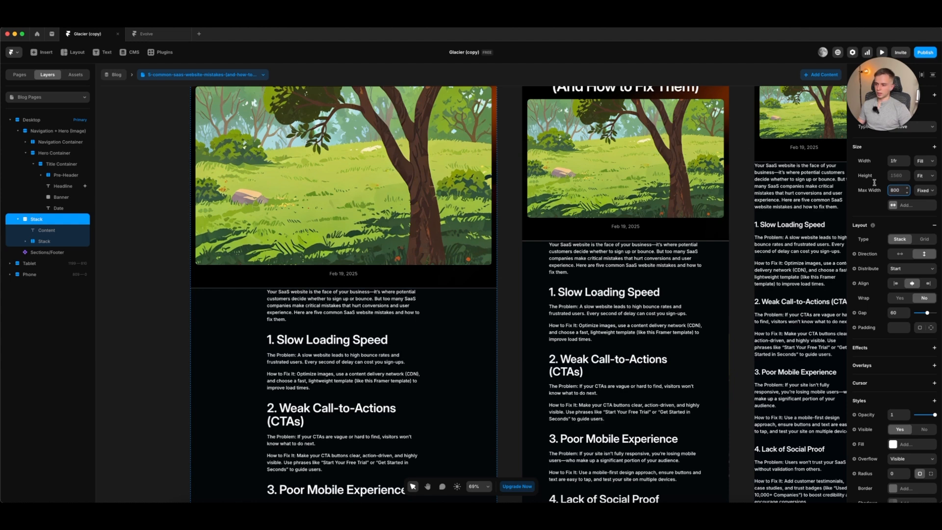
Step: Remove the maximum width from the Content text inside the article Stack
left_click(55, 230)
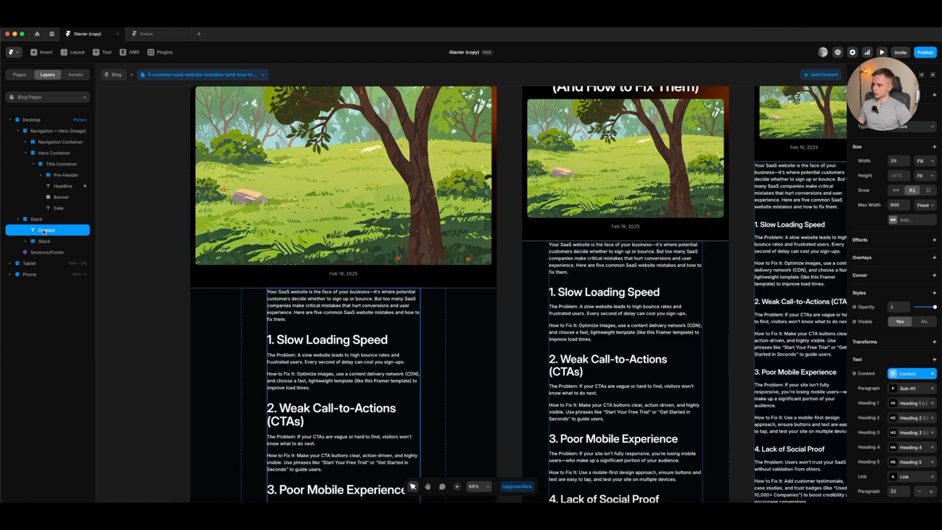
right_click(896, 205)
left_click(907, 221)
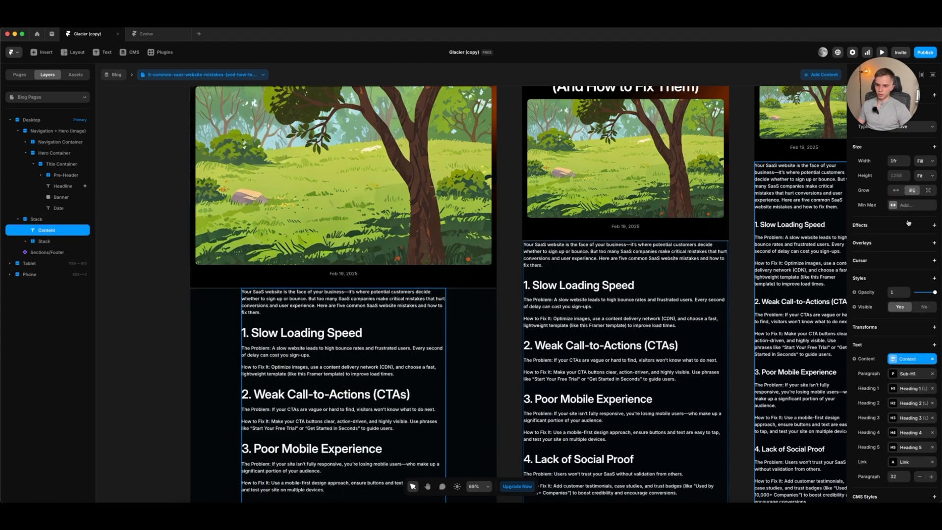
Step: Set the article Stack's padding to 40 top, 20 right, 100 bottom and 20 left
left_click(35, 219)
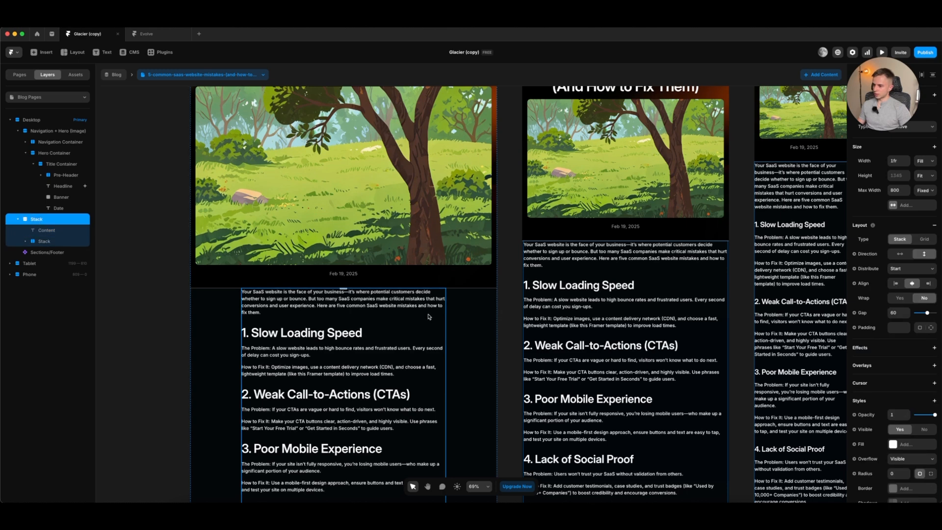
left_click(931, 327)
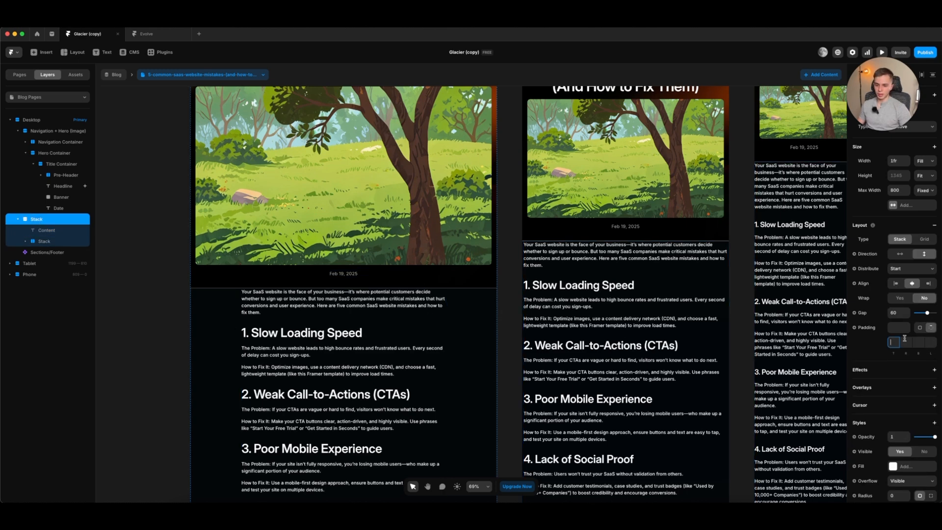
type("40")
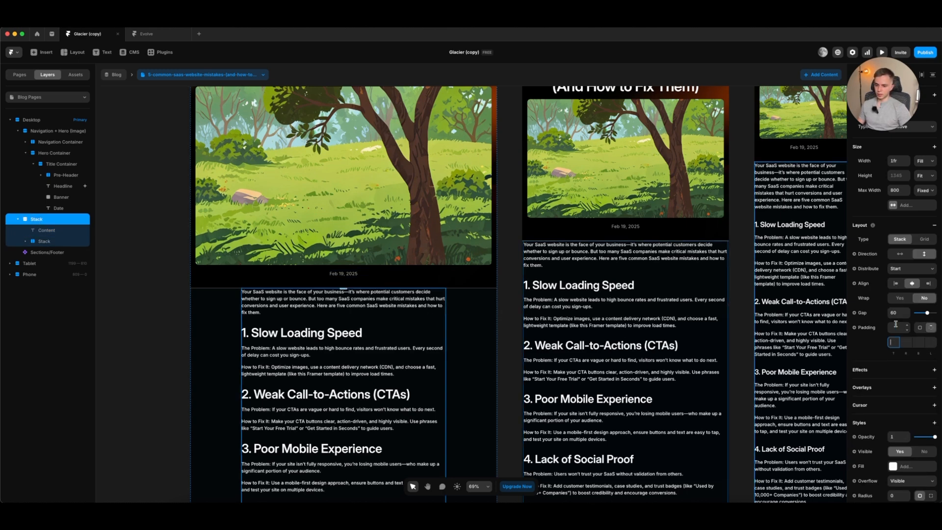
key("Tab")
type("20")
key("Tab")
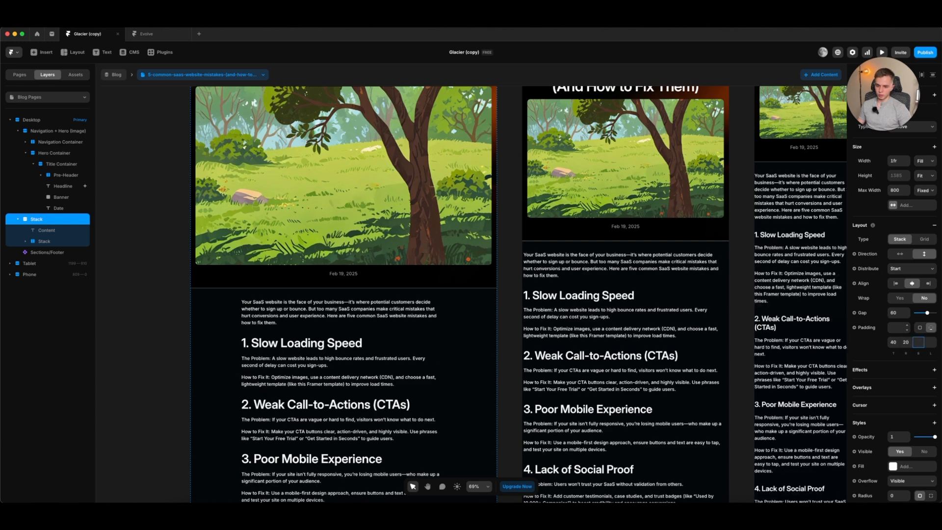
type("100")
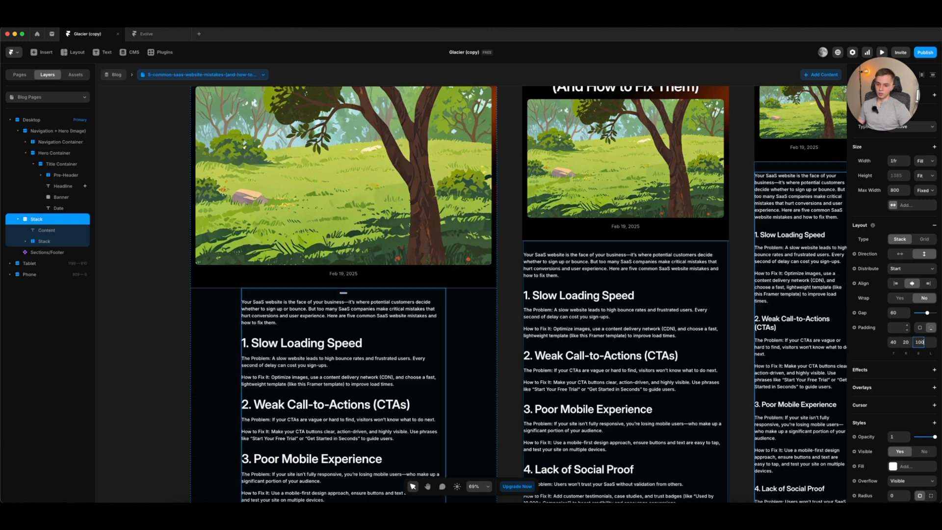
key("Tab")
type("20")
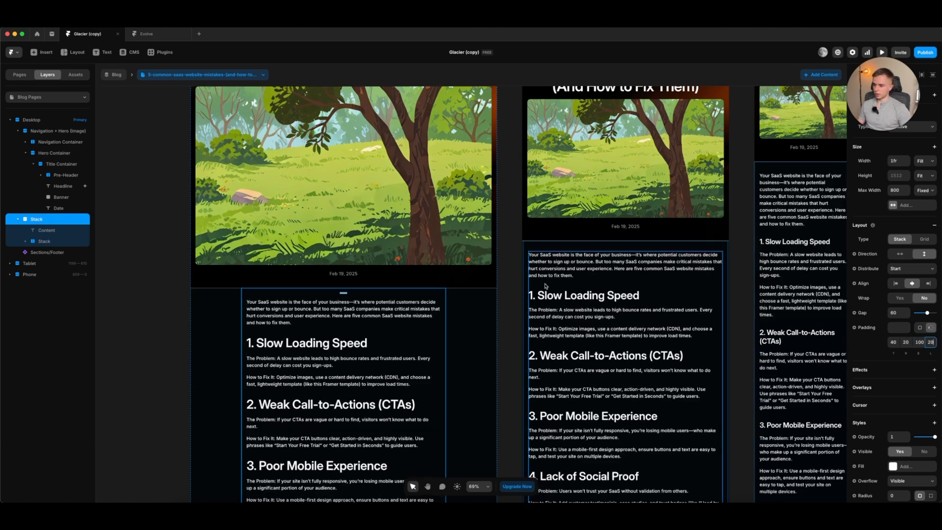
Step: Apply the Text colour style to the hero's Date
left_click_drag(821, 165, 677, 191)
left_click_drag(441, 362, 596, 322)
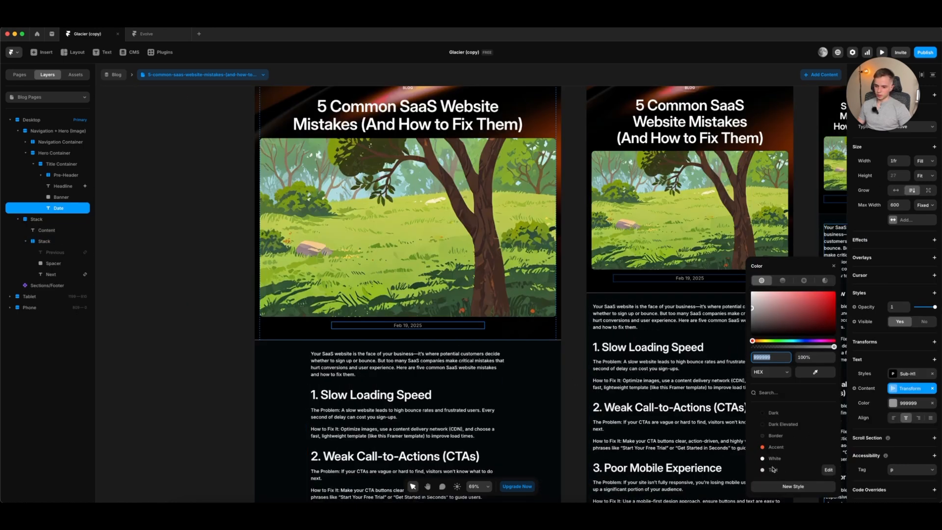
left_click(773, 470)
left_click(143, 353)
Step: Move the Date and Banner out of the Title Container into the Hero Container, with the Date above the Banner
scroll(423, 406, "up", 2)
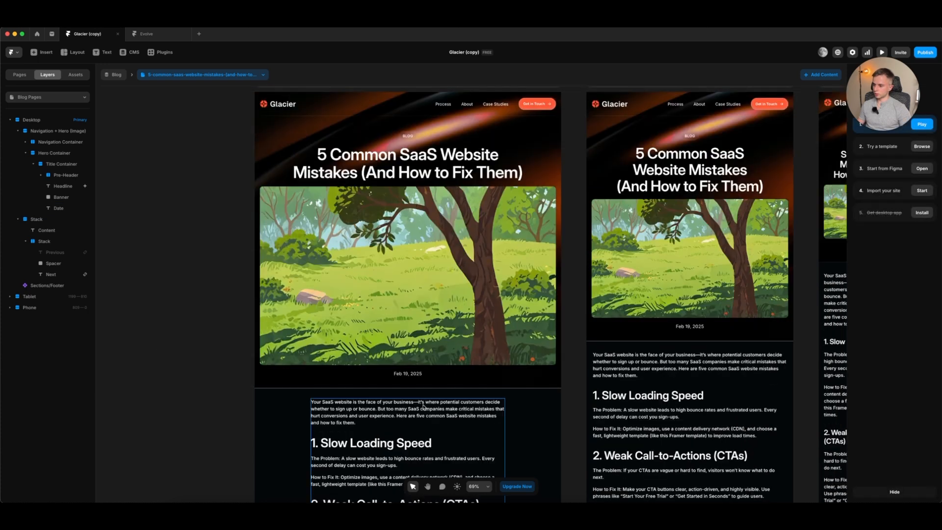
scroll(431, 419, "down", 1)
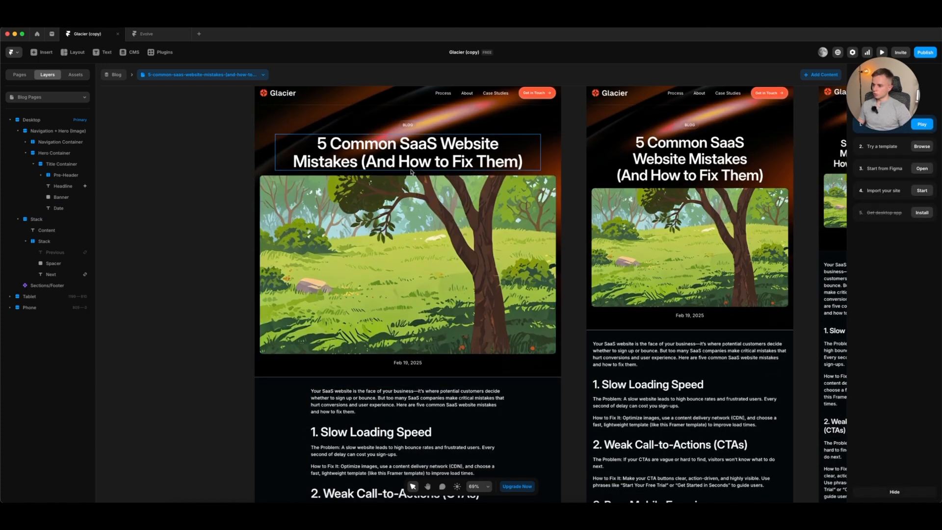
left_click(411, 174)
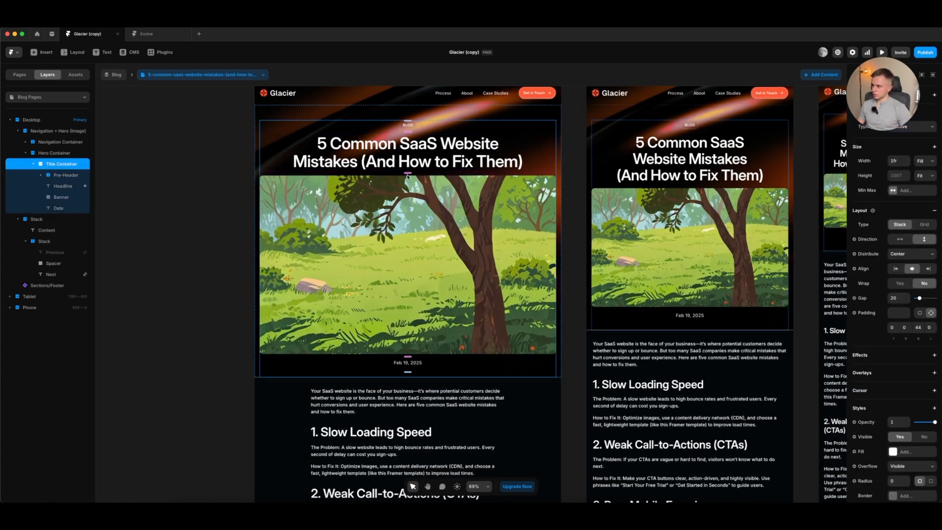
left_click(56, 198)
mouse_move(49, 198)
left_mouse_down()
mouse_move(54, 163)
mouse_move(61, 190)
left_mouse_up()
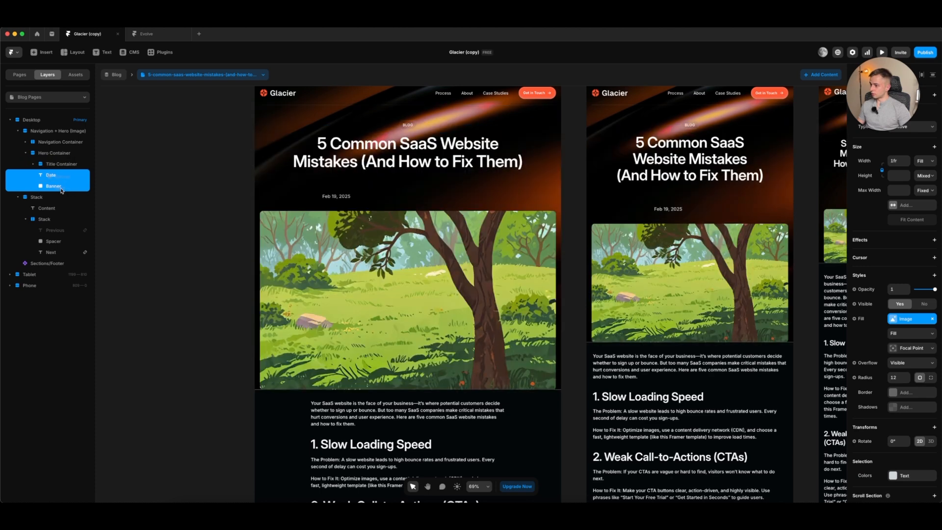
Step: Align the Hero Container's contents to the centre
left_click(418, 188)
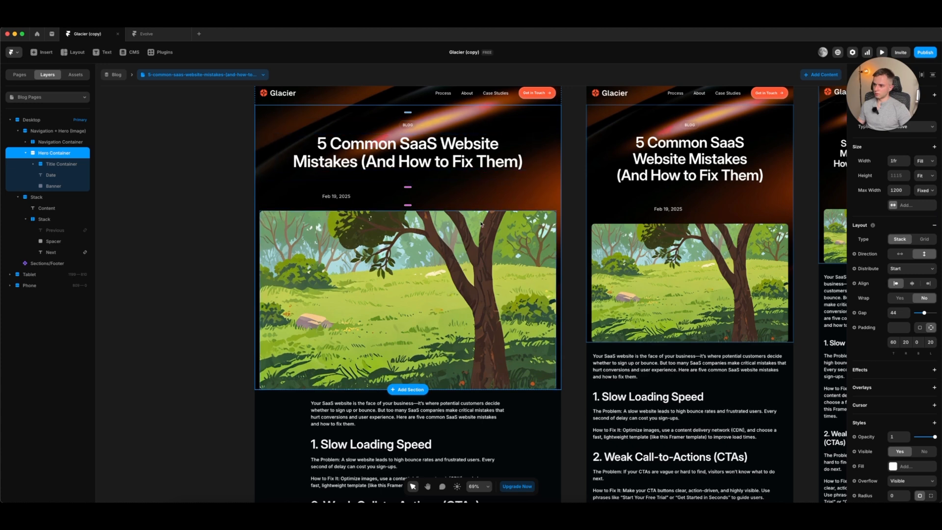
left_click(913, 284)
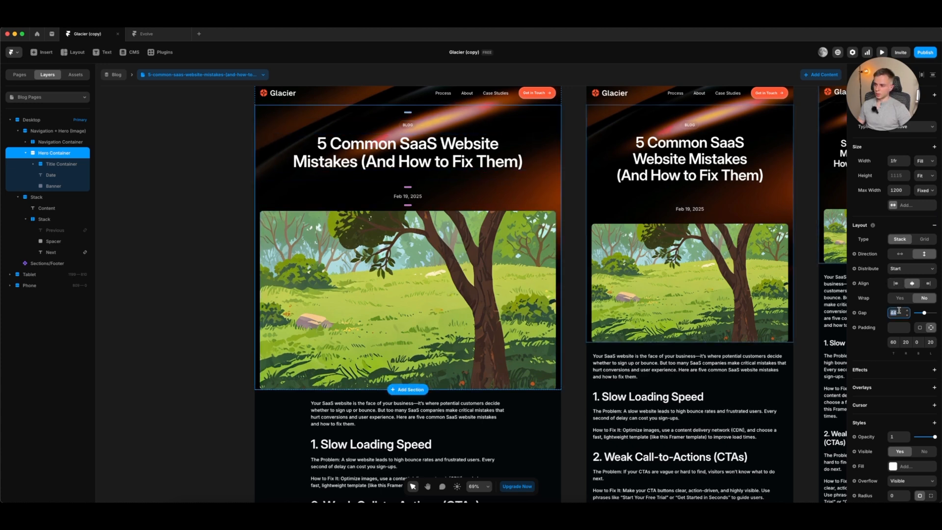
Step: Set the Hero Container's gap to 36 and the Title Container's bottom padding to 0
type("36")
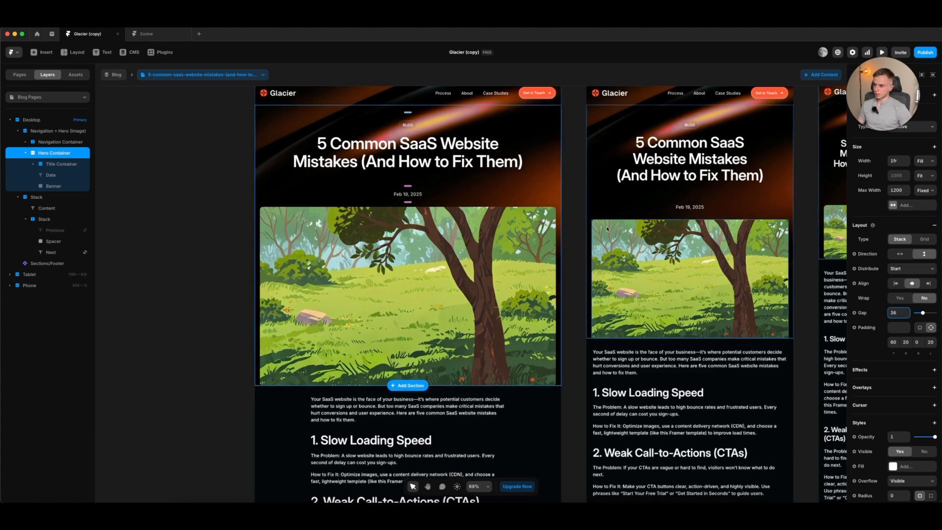
left_click(459, 174)
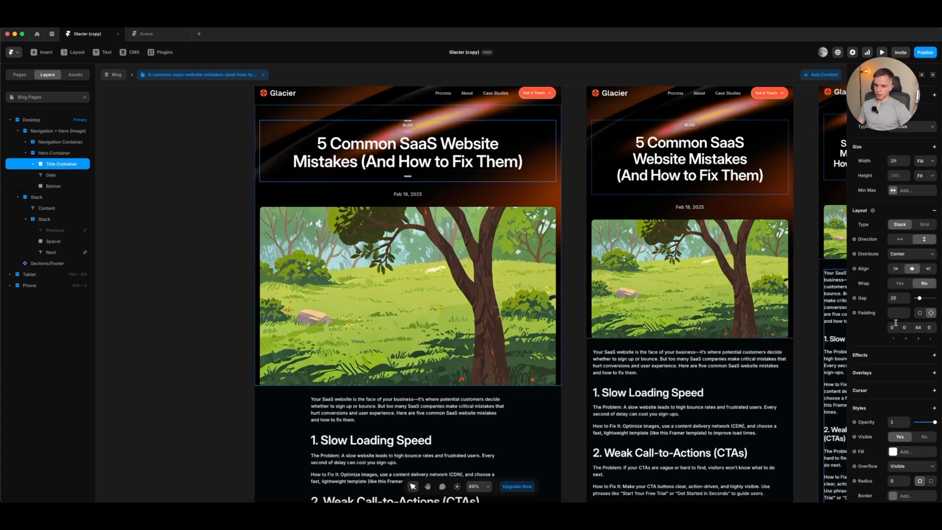
type("0")
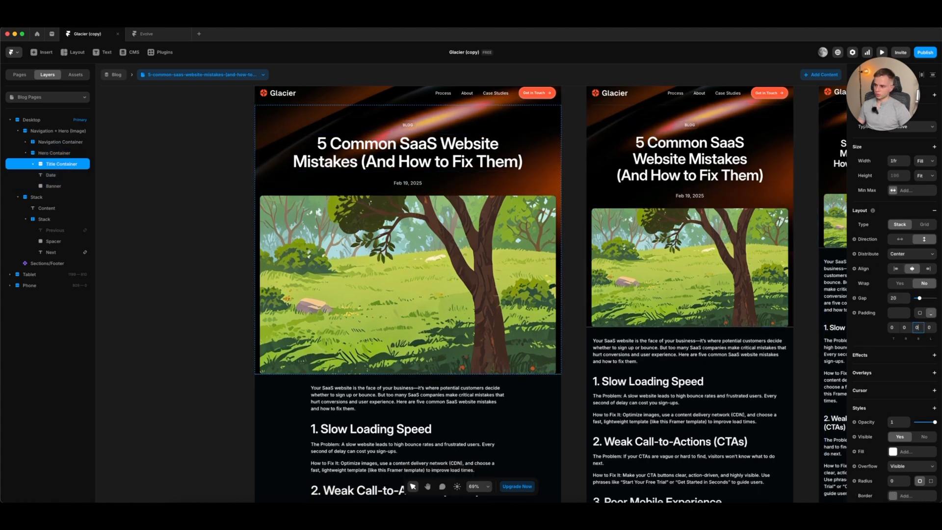
Step: Move the Date below the Banner and set the Hero Container's bottom padding to 36
left_click(417, 184)
left_click_drag(417, 184, 410, 233)
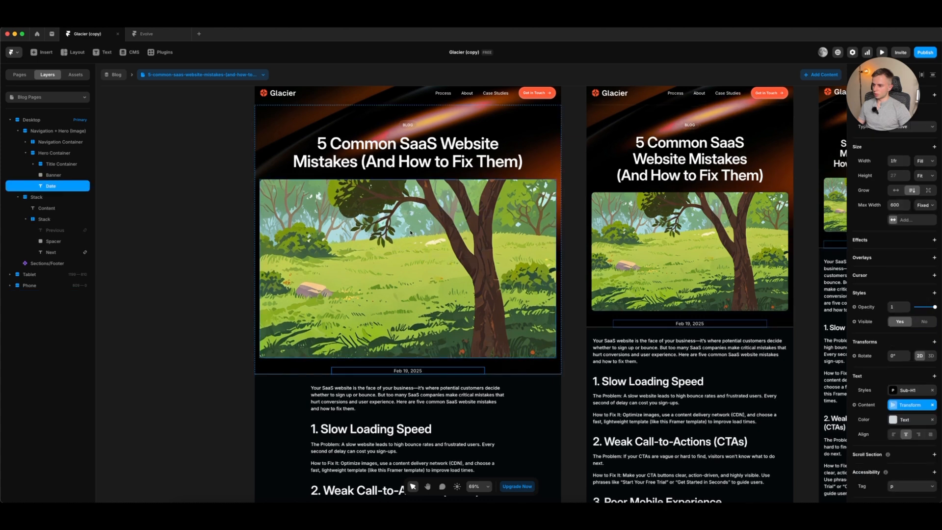
left_click(506, 366)
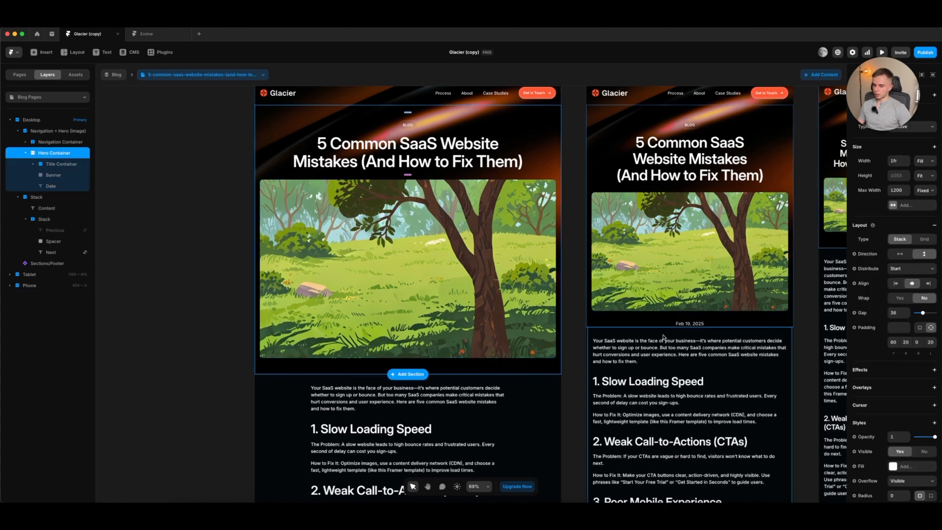
left_click(918, 342)
type("36")
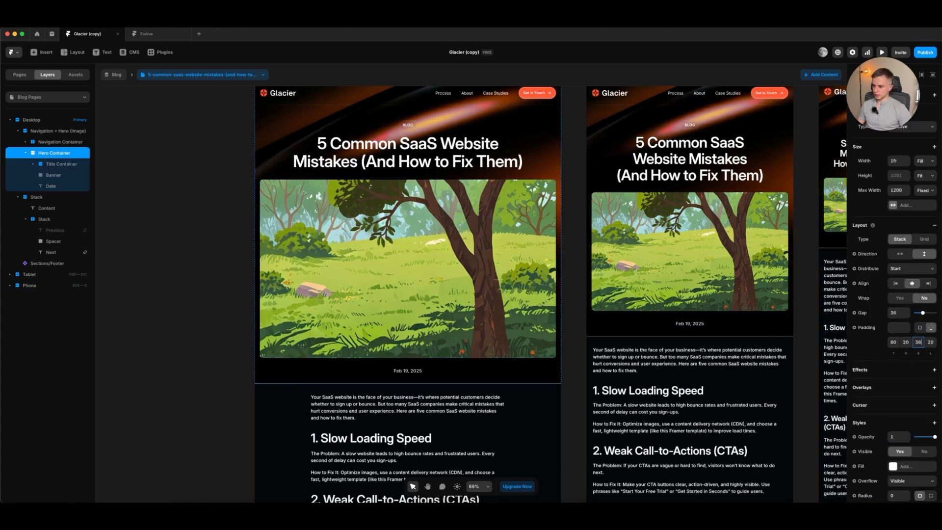
left_click(196, 347)
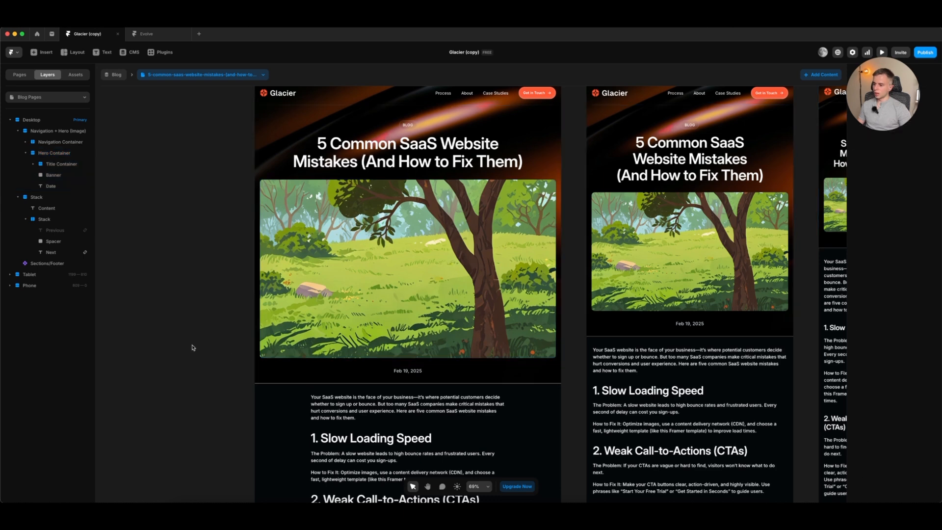
Step: Set the Hero Container's gap to 44
left_click(441, 391)
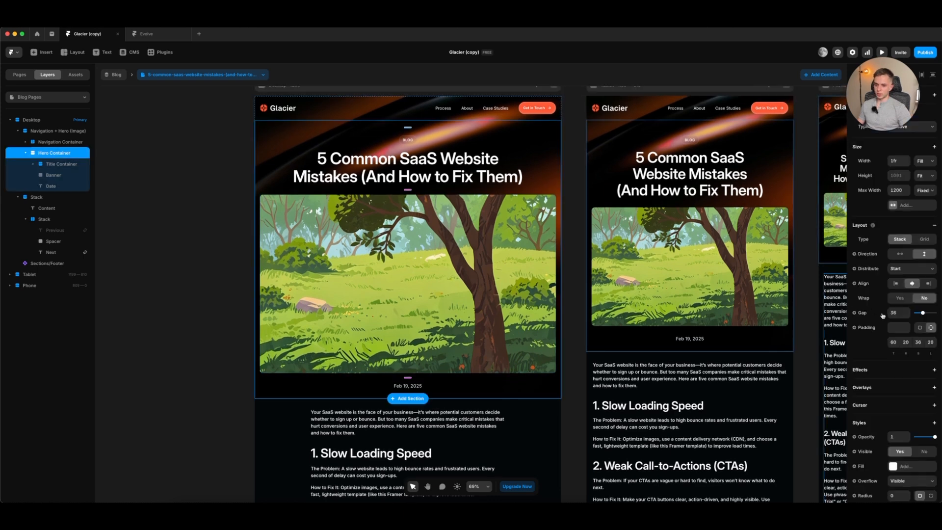
type("44")
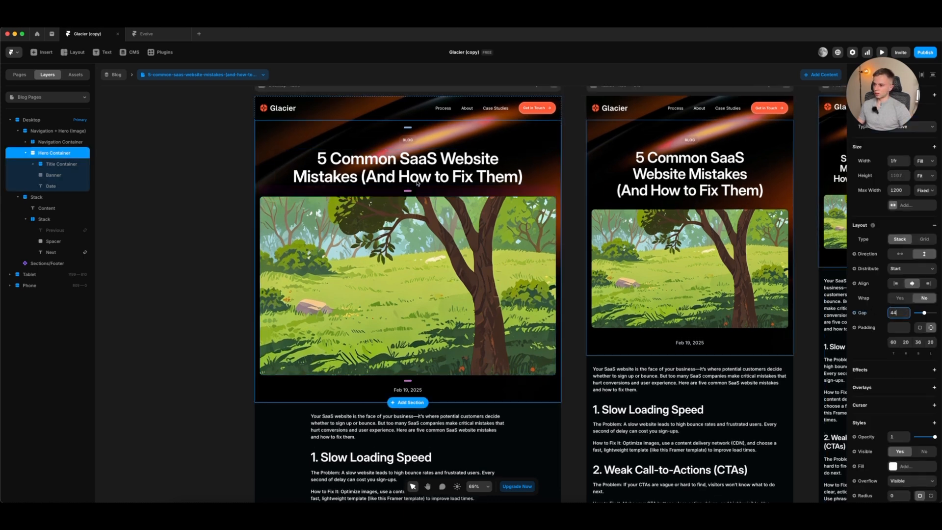
left_click(229, 332)
scroll(229, 333, "down", 7)
scroll(245, 324, "up", 7)
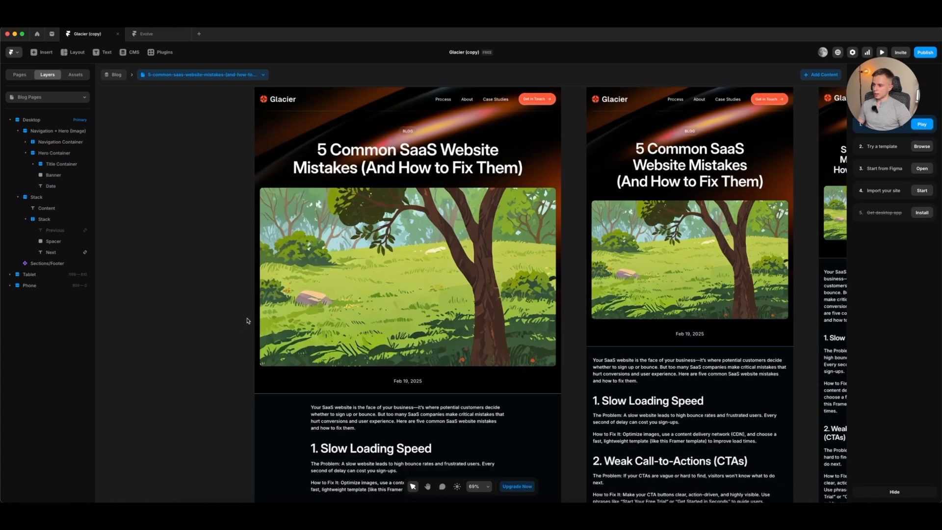
Step: Delete the inner Stack holding the Previous and Next links below the article content
scroll(248, 322, "down", 14)
scroll(249, 323, "up", 6)
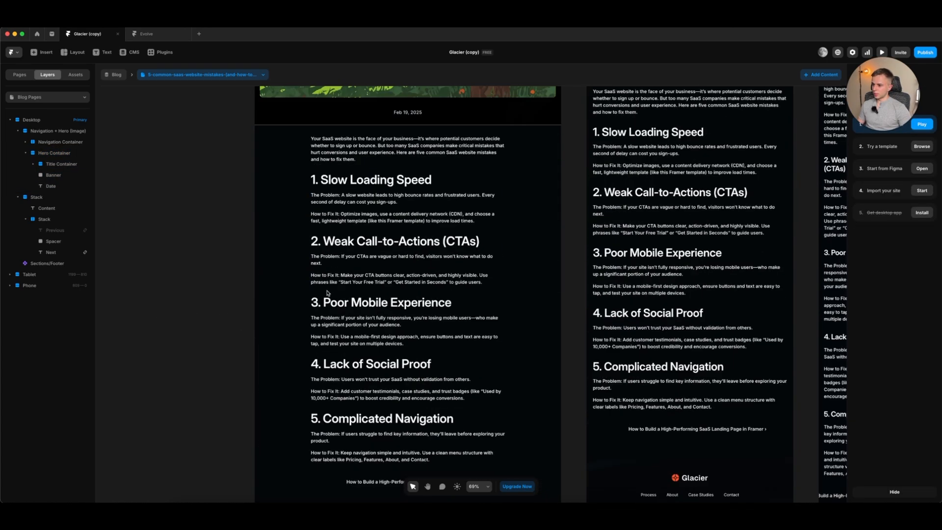
scroll(354, 349, "down", 4)
left_click(339, 352)
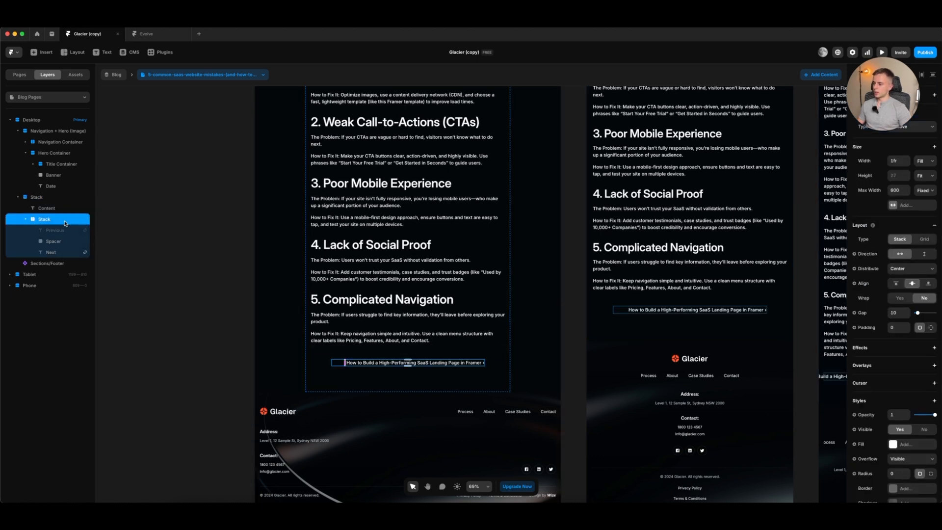
left_click(66, 251)
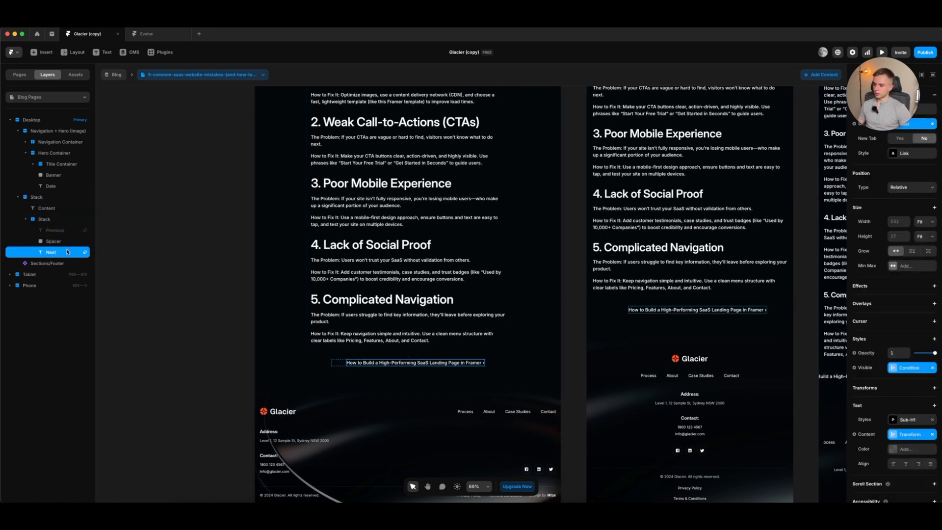
left_click(67, 219)
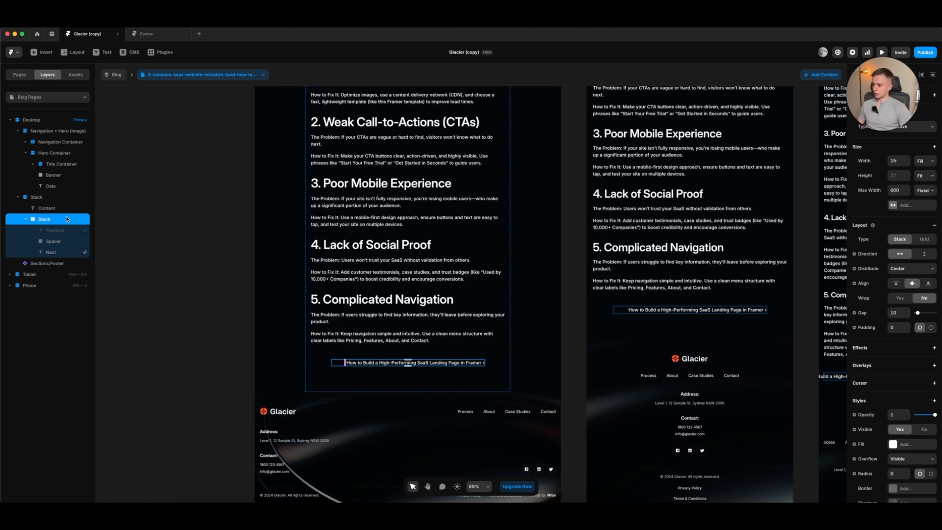
key("BackSpace")
Step: Open the /blog page and copy its Content section containing the blog grid
left_click(48, 97)
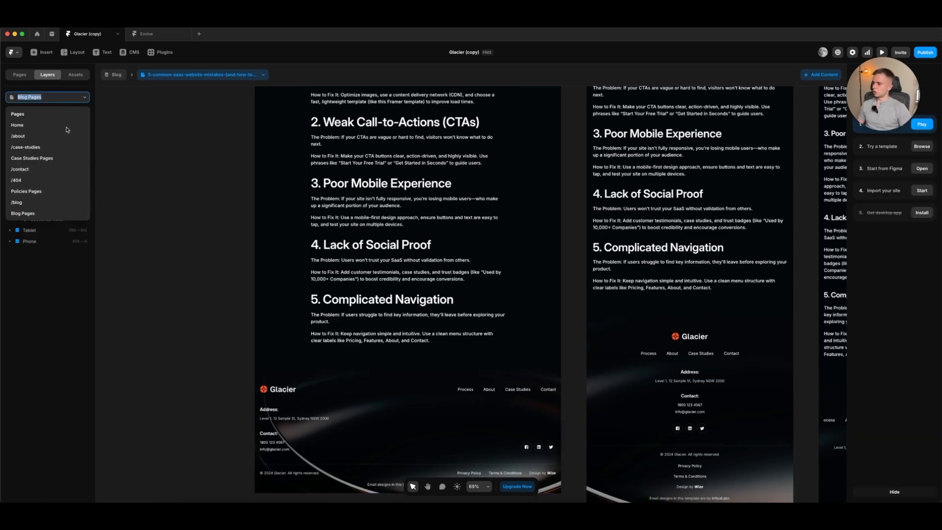
left_click(47, 201)
left_click(129, 133)
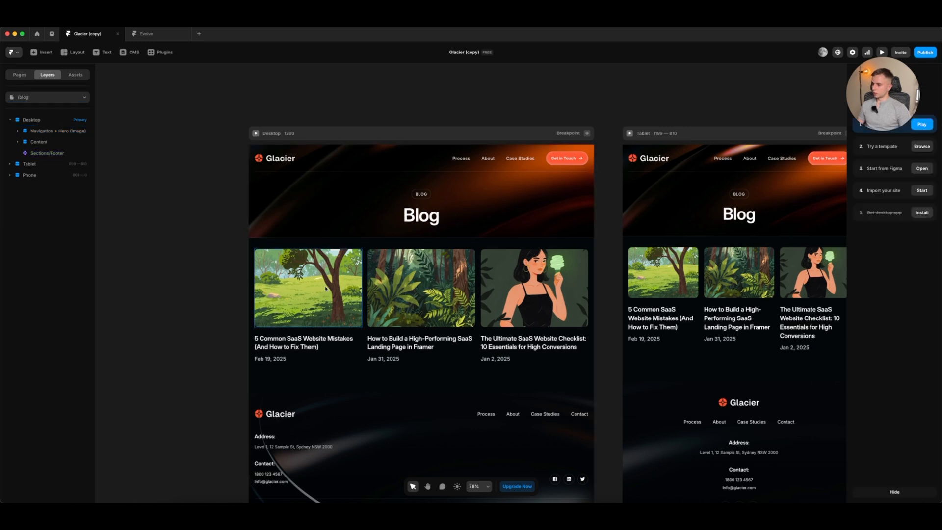
left_click(357, 248)
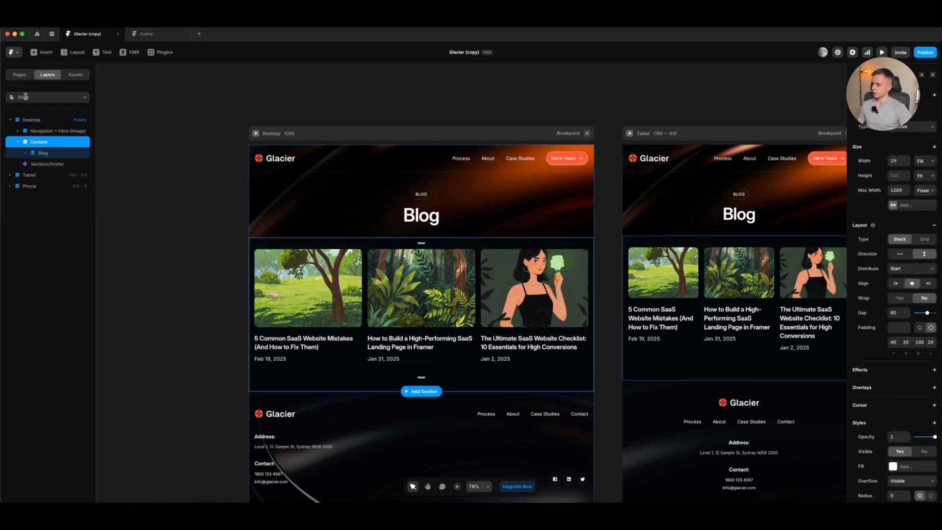
Step: Return to Blog Pages and paste the Content section into Desktop, between the article Stack and the footer
left_click(47, 96)
left_click(24, 213)
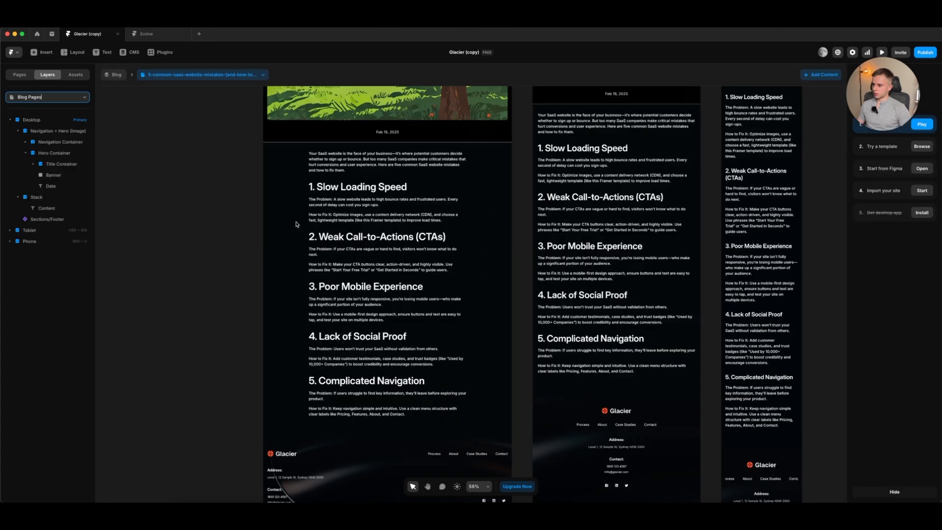
left_click(18, 131)
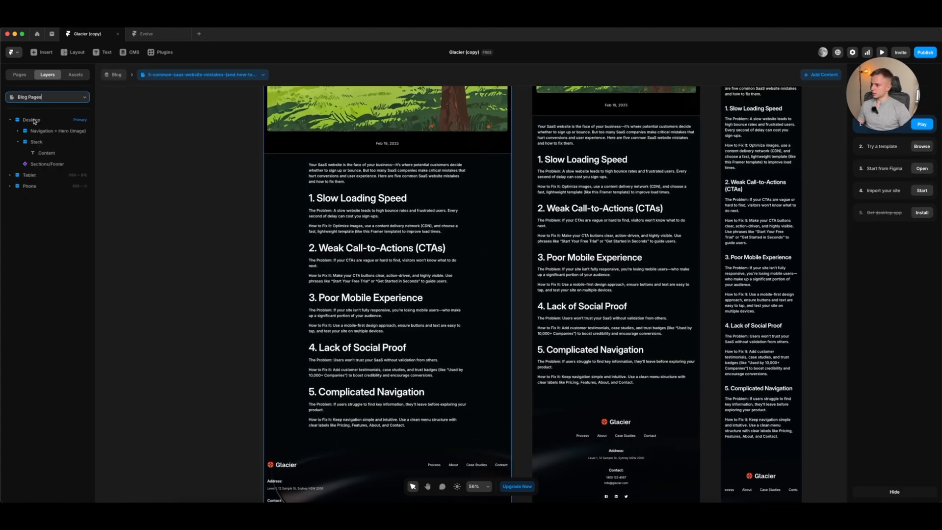
left_click(22, 121)
left_click(39, 163)
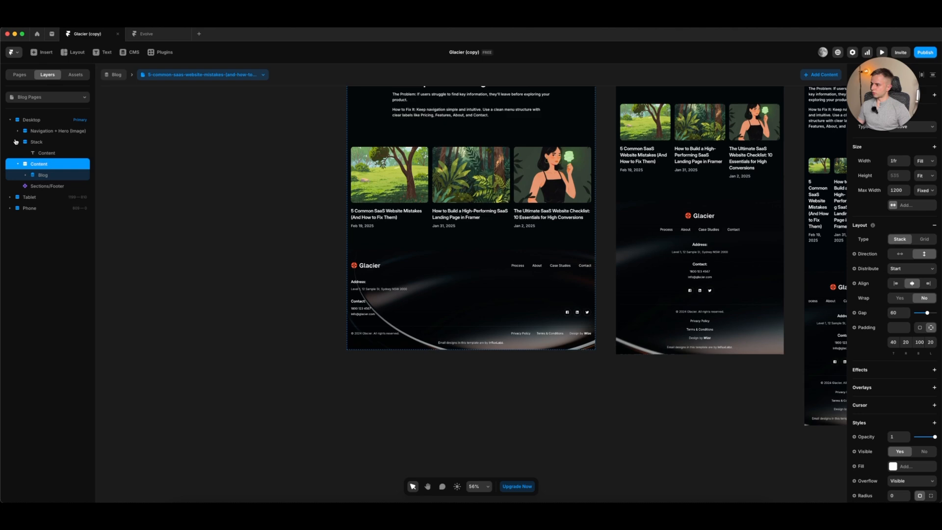
Step: Set the pasted Content section's top padding to 100
left_click(16, 142)
scroll(472, 246, "up", 5)
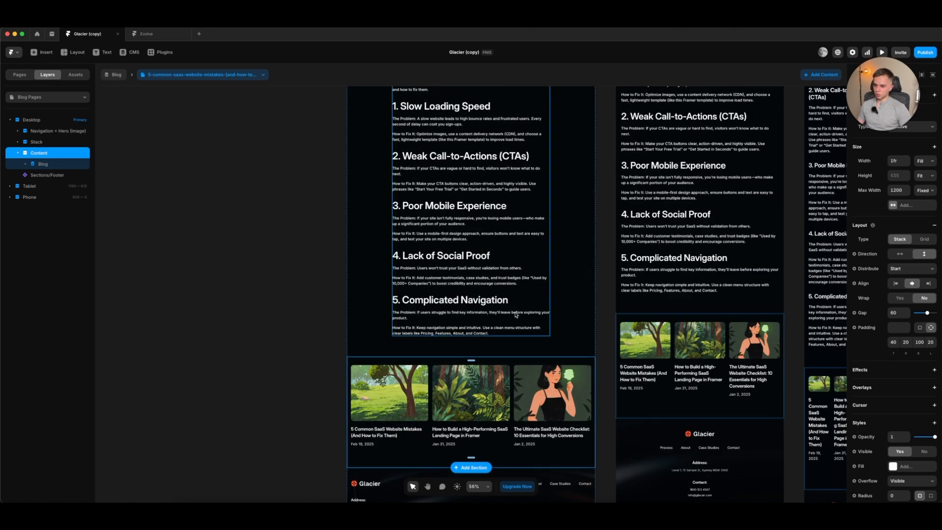
scroll(494, 357, "down", 3)
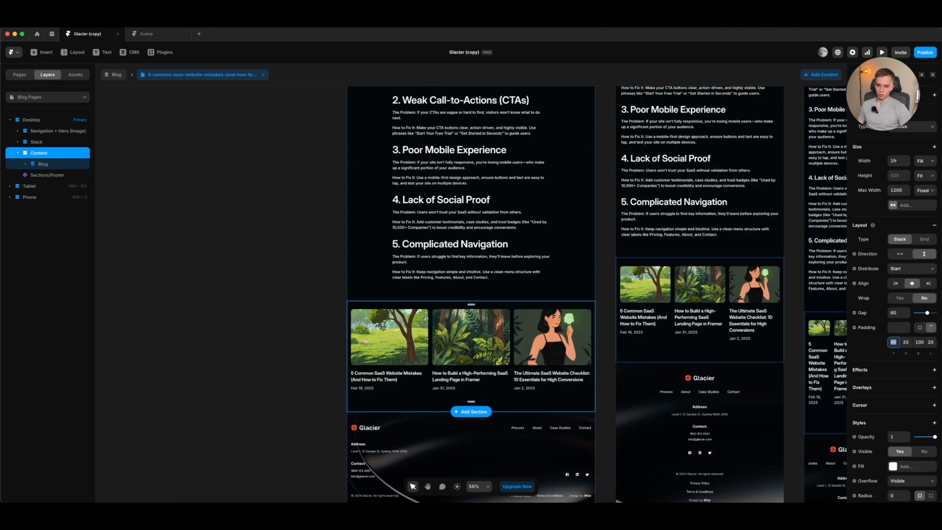
type("100")
Step: Copy the hero's Title Container into the Content section and place it above the Blog list
scroll(312, 270, "up", 10)
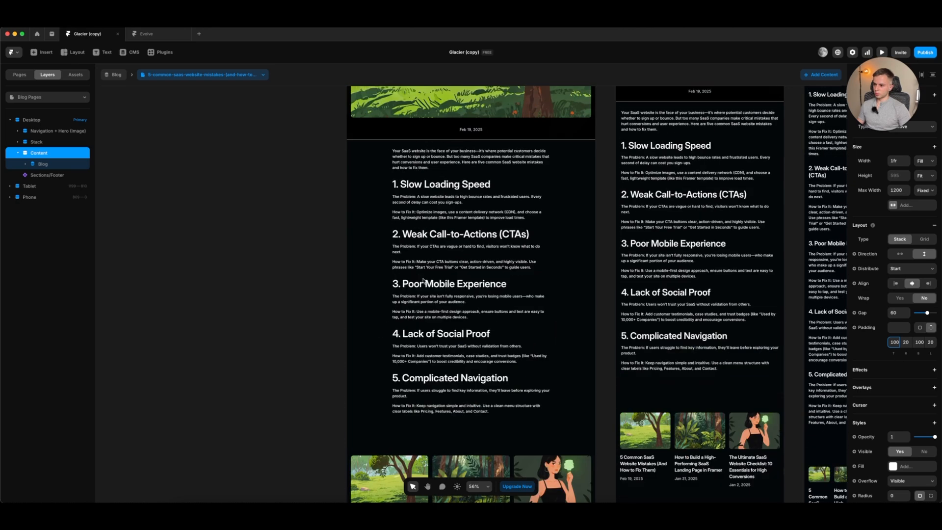
left_click(311, 275)
left_click(461, 218)
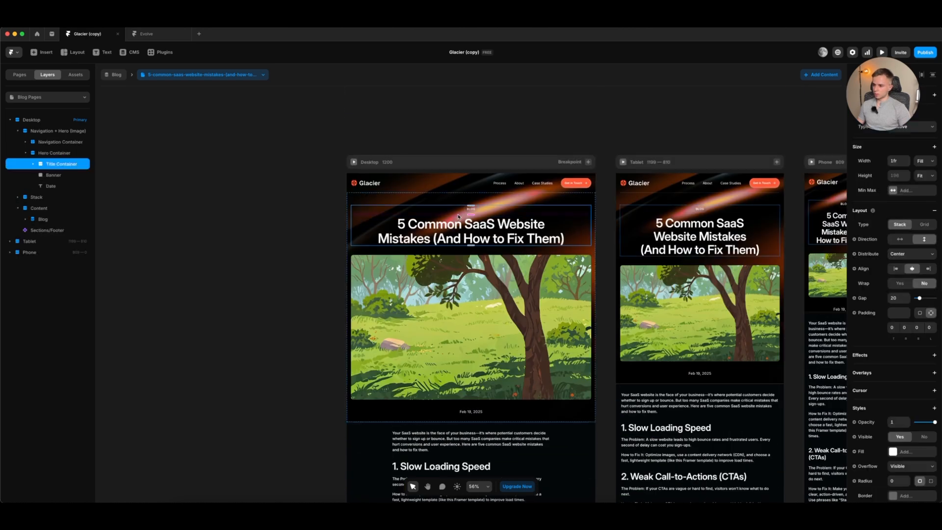
scroll(457, 269, "down", 9)
scroll(457, 269, "down", 15)
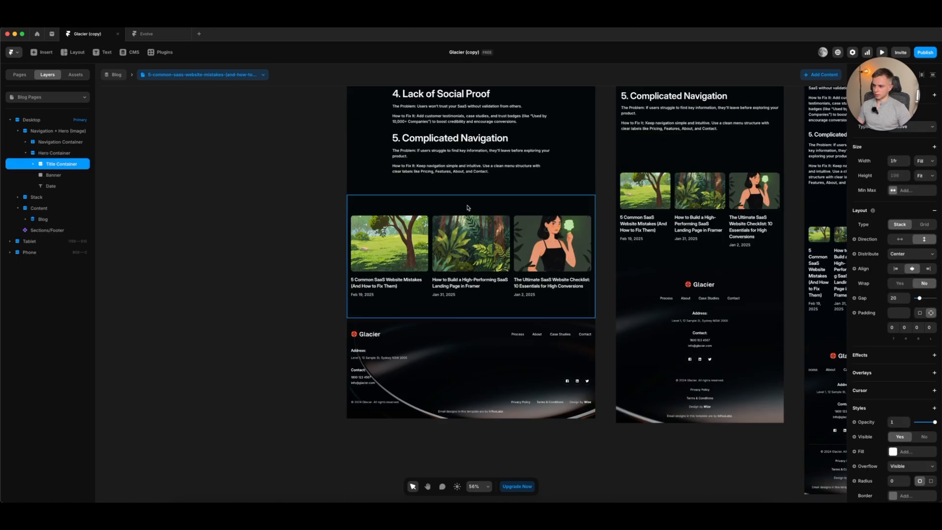
left_click(515, 300)
key("super+v")
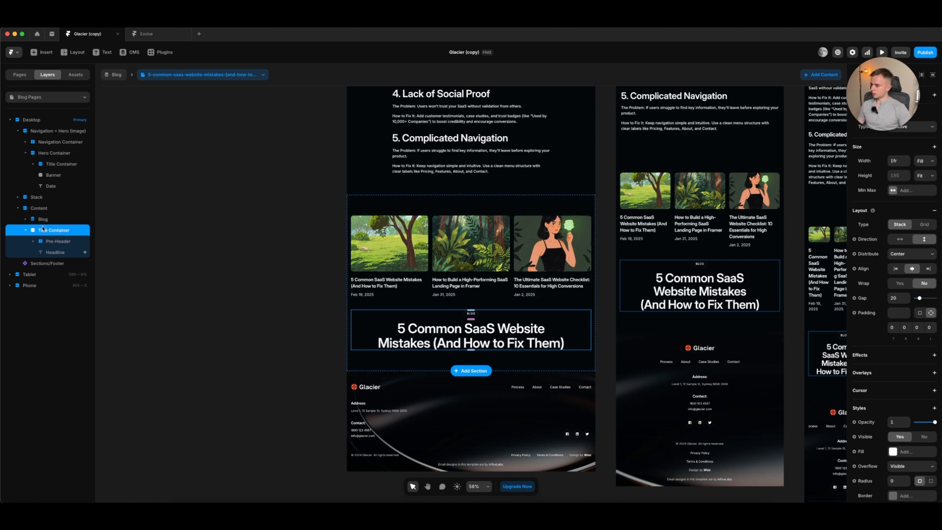
left_click_drag(49, 230, 46, 224)
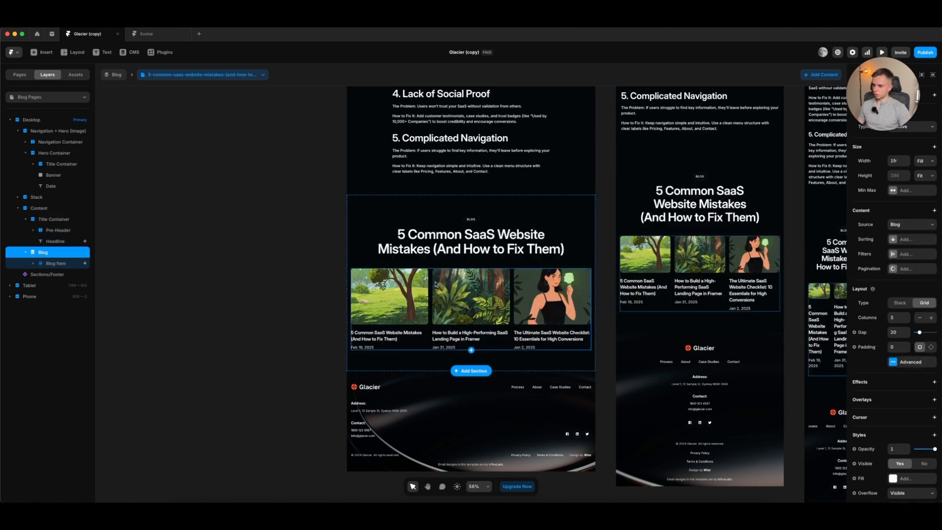
Step: Set the Content section's gap to 44
left_click(39, 208)
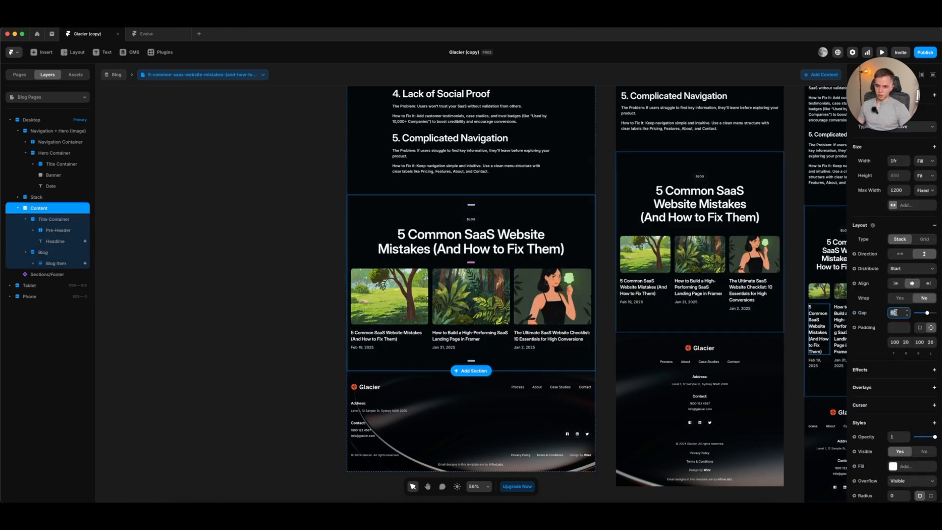
scroll(525, 254, "up", 2)
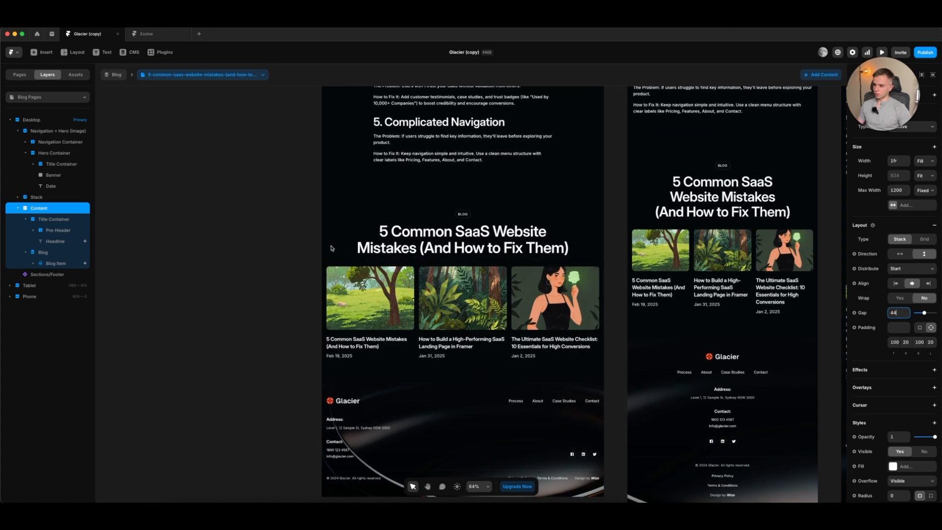
key("Escape")
Step: Apply the Heading 2 text style to the headline above the blog grid
left_click(466, 240)
left_click(892, 410)
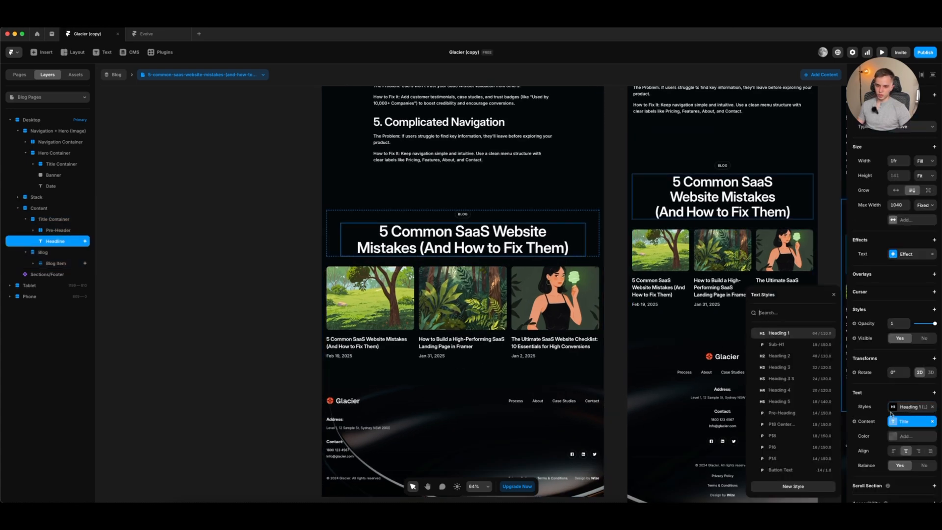
left_click(781, 357)
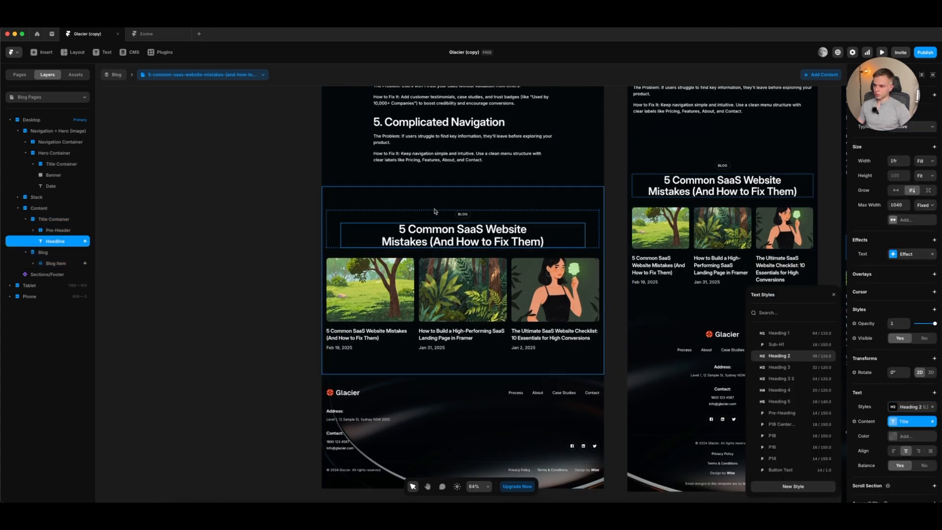
Step: Change the pre-header text above the blog grid to "RELATED ARTICLES"
left_click(461, 215)
double_click(461, 214)
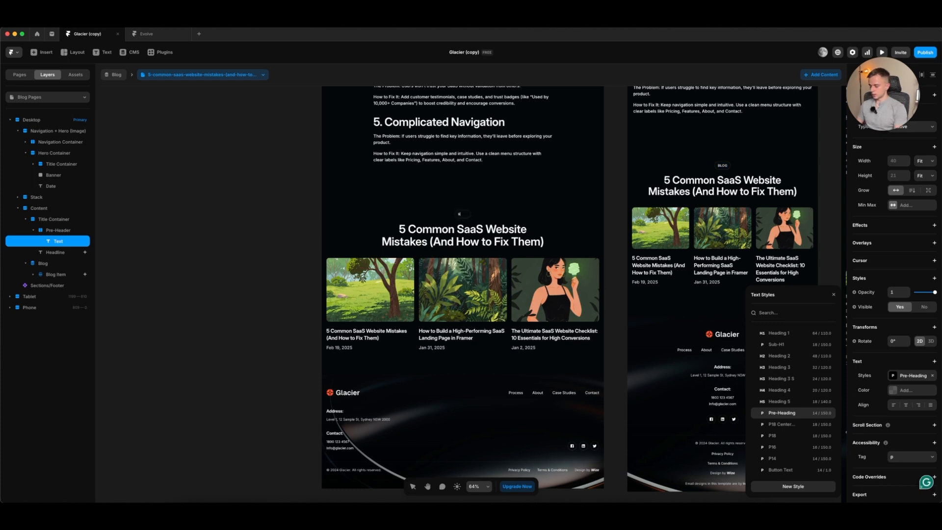
type("RELATED ARTICLE")
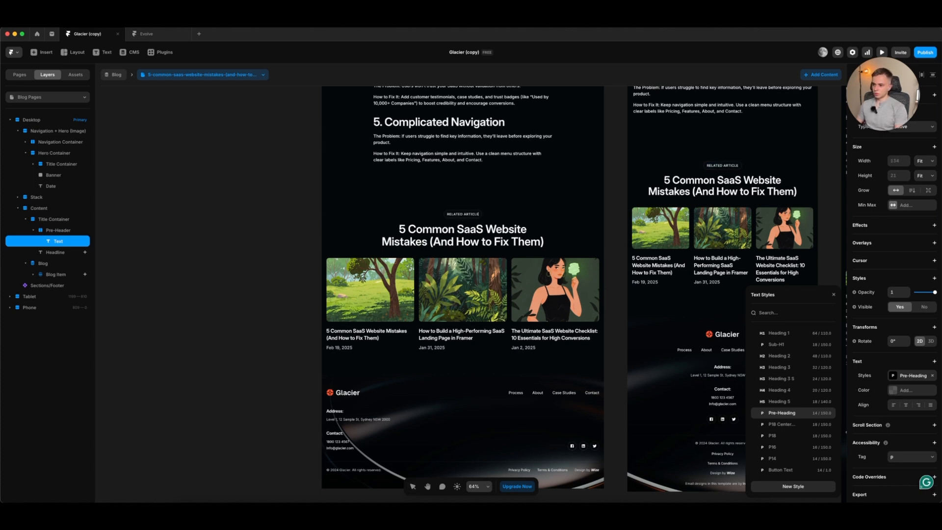
type("S")
Step: Change the headline above the related blog grid to "Read more from our blog"
left_click(408, 233)
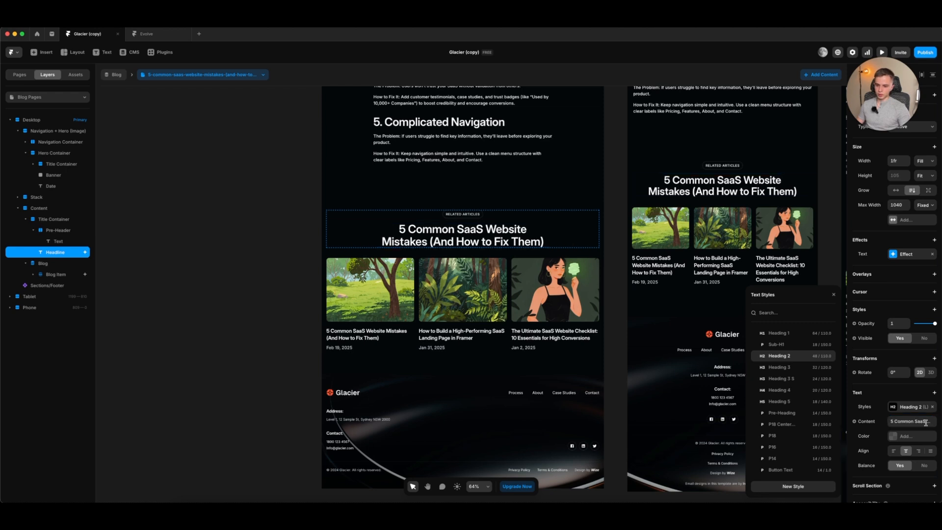
left_click(925, 422)
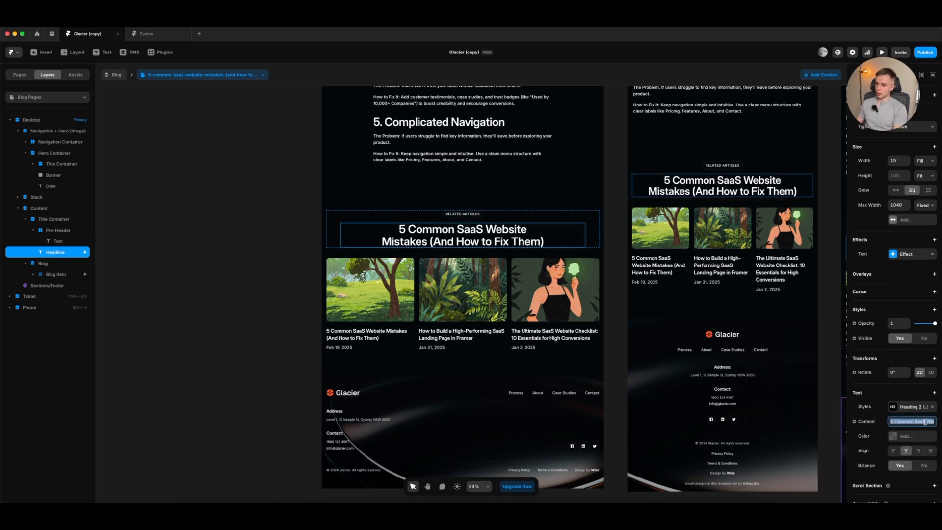
type("Read more from our bl")
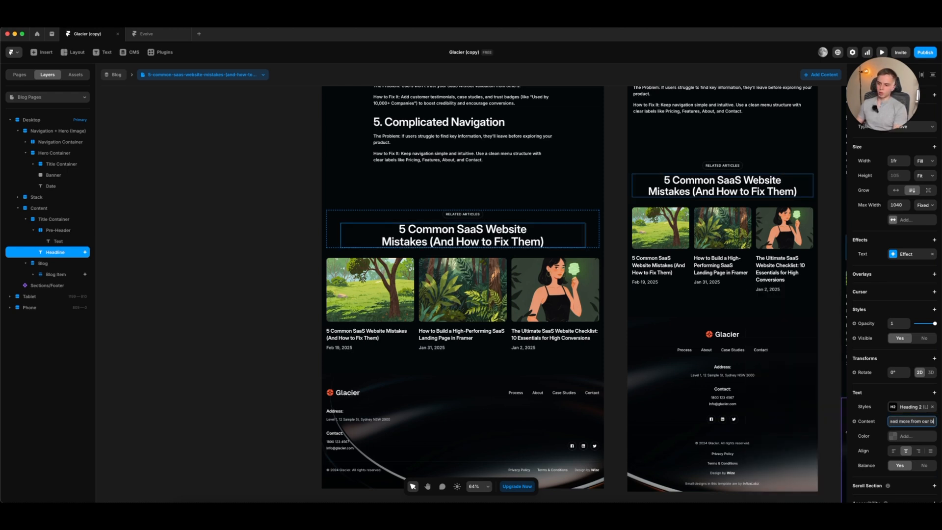
type("og")
key("Return")
left_click(263, 342)
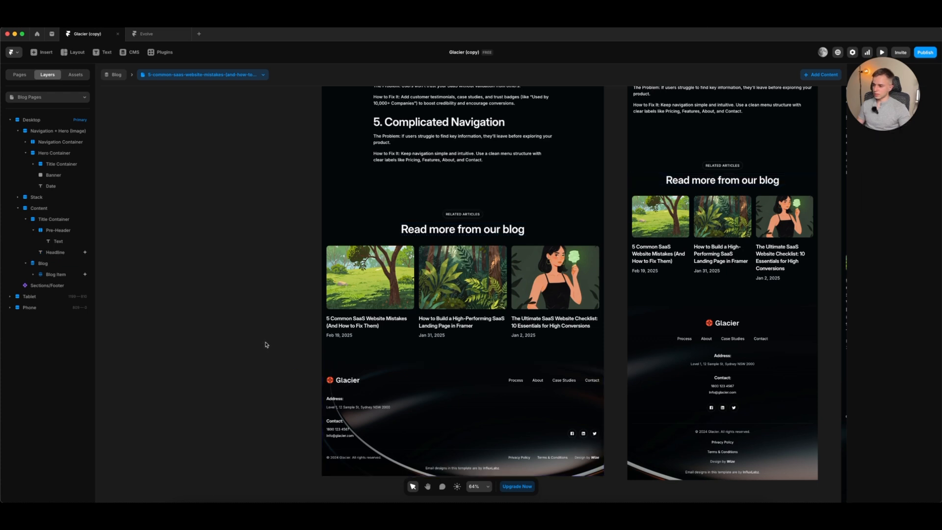
Step: Filter the related Blog list so that Title Doesn't Equal the current page's Title variable
left_click(420, 315)
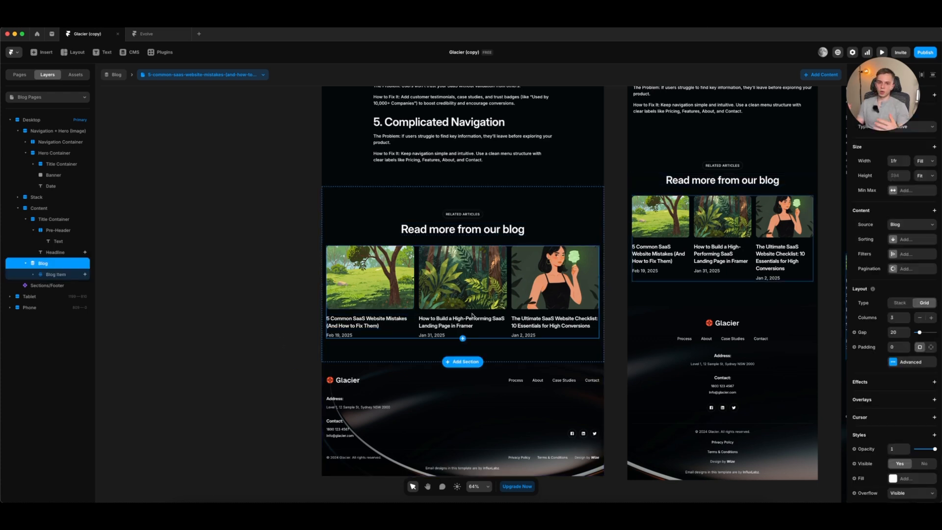
scroll(470, 314, "up", 6)
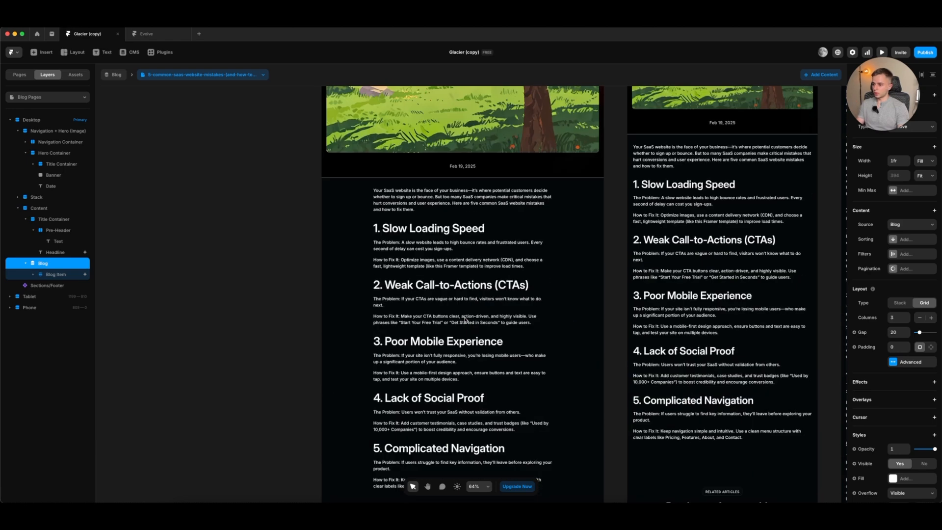
scroll(465, 320, "down", 5)
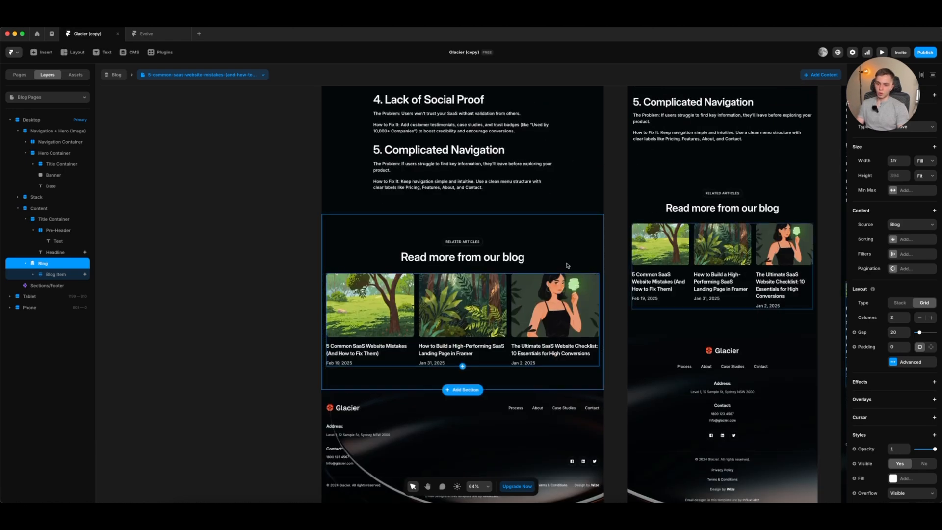
left_click(894, 254)
left_click(810, 289)
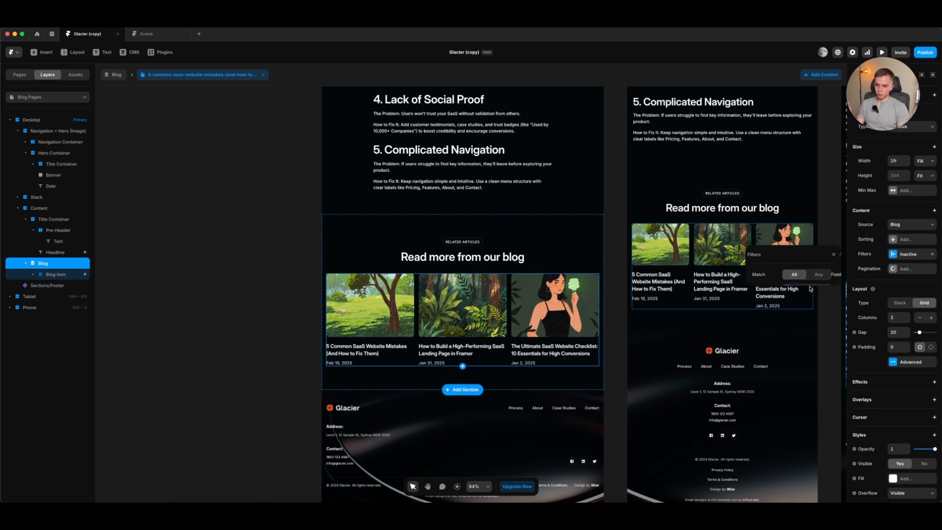
left_click(812, 277)
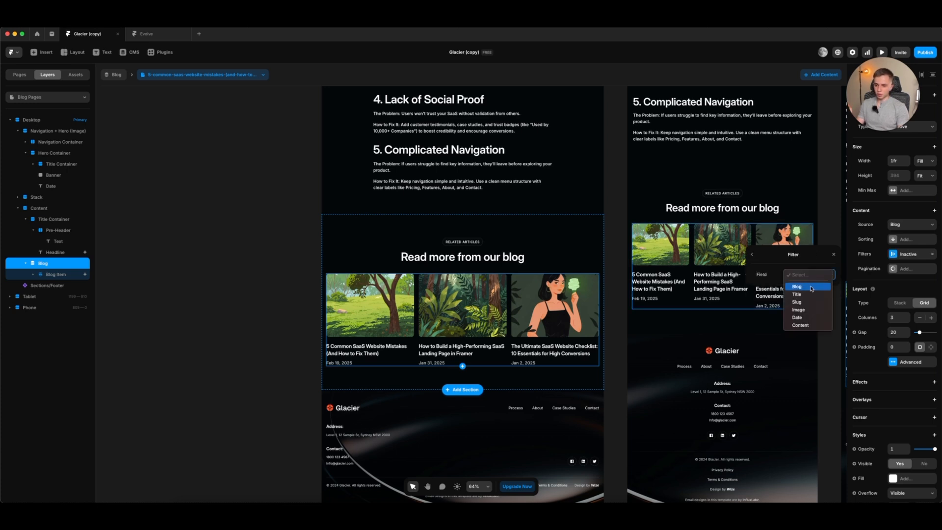
left_click(812, 294)
left_click(812, 292)
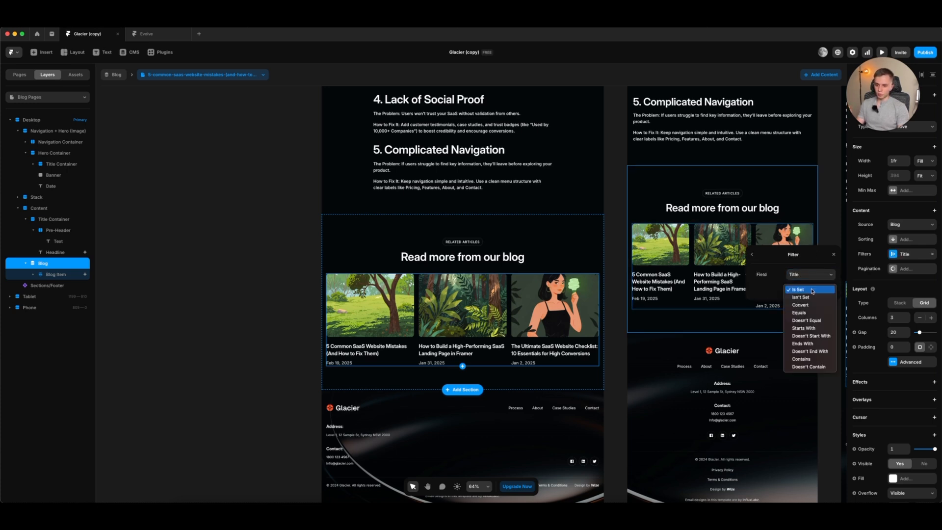
left_click(805, 321)
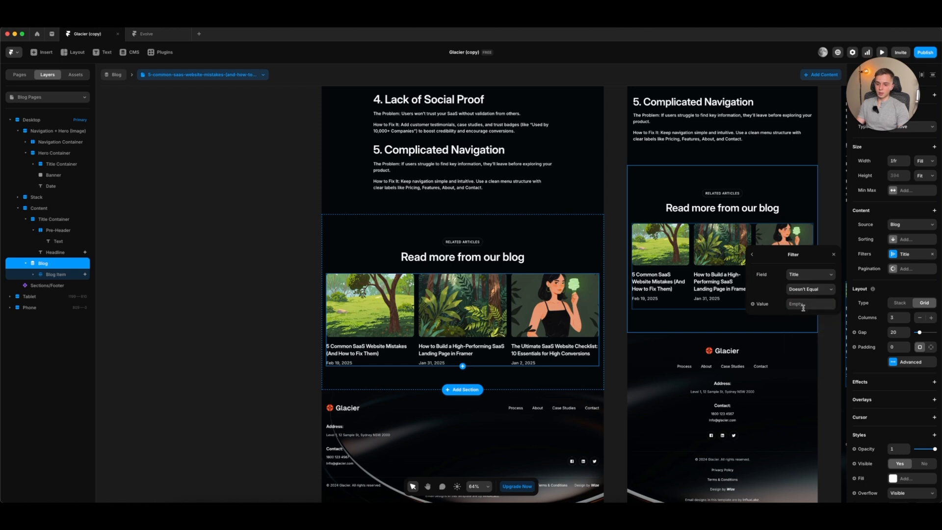
left_click(752, 305)
left_click(740, 320)
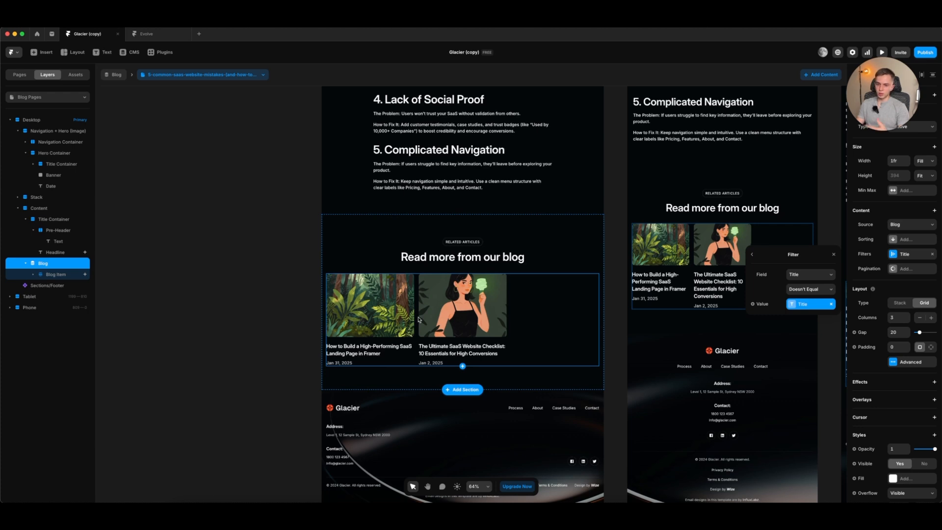
left_click(180, 357)
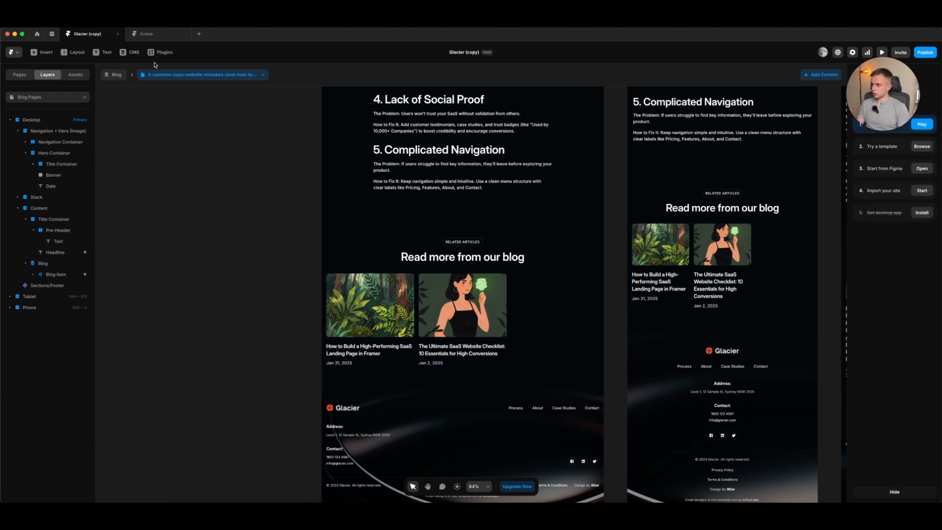
Step: Duplicate the Ultimate SaaS Website Checklist item in the Blog CMS collection, title the copy "Change the title", and return to the page canvas
left_click(134, 53)
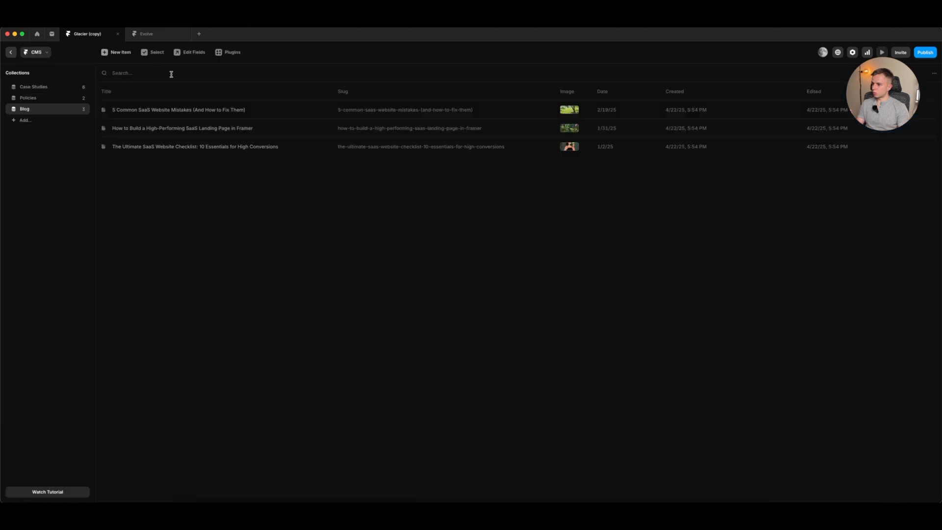
right_click(237, 148)
left_click(261, 192)
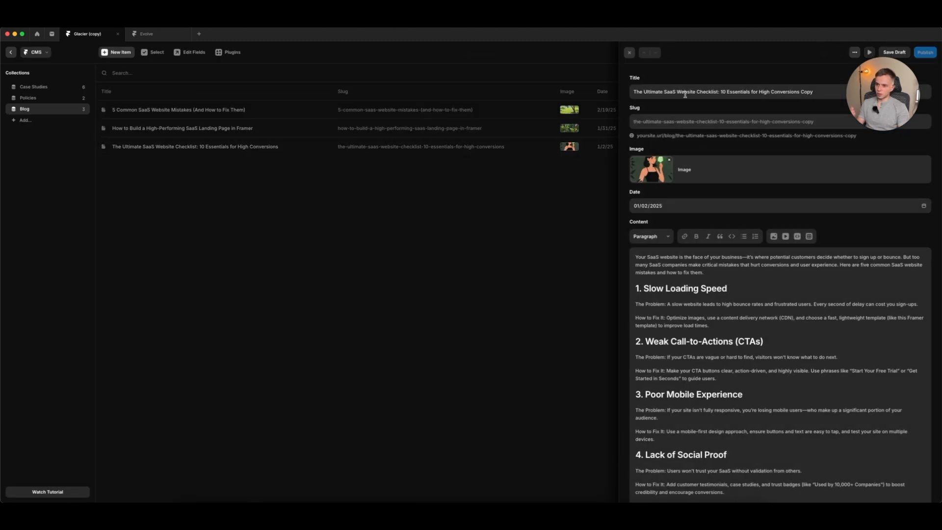
key("super+a")
type("Chan")
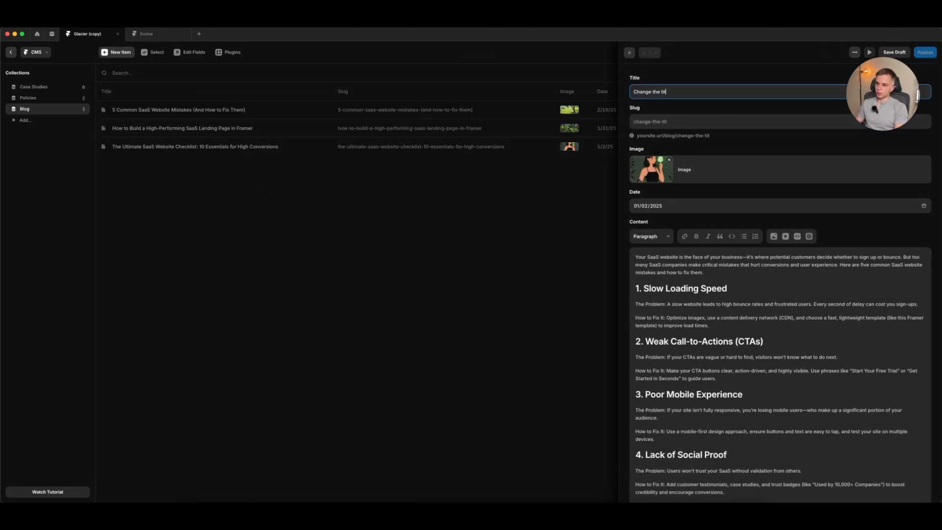
left_click(607, 202)
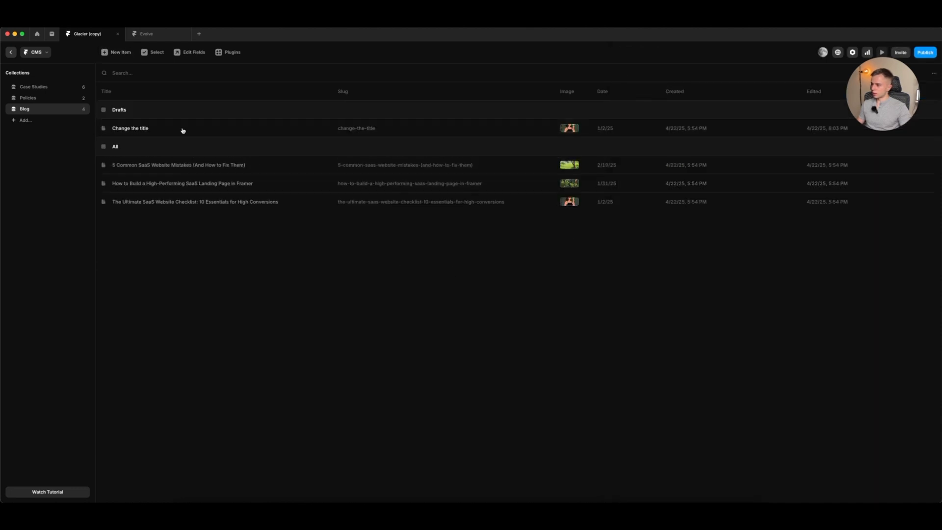
left_click(11, 52)
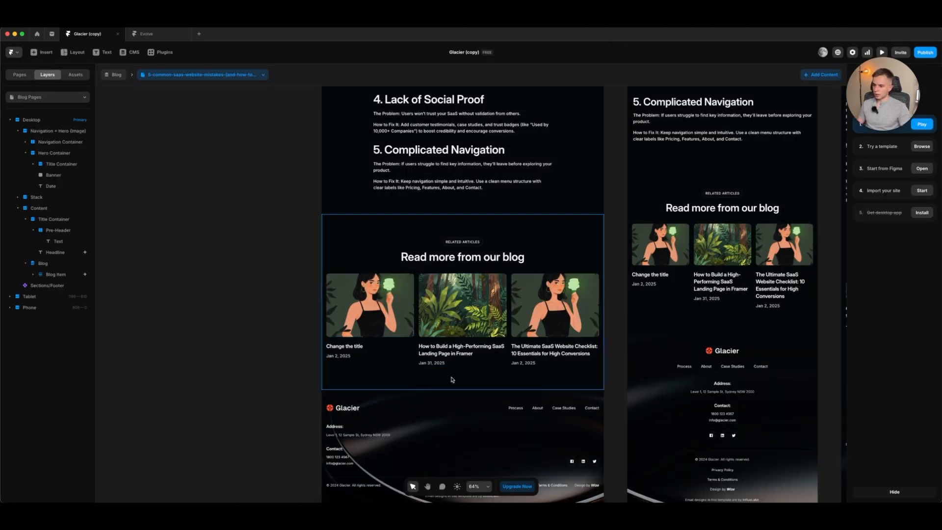
Step: Set the bottom padding of the related articles Content section to 140
scroll(451, 345, "up", 10)
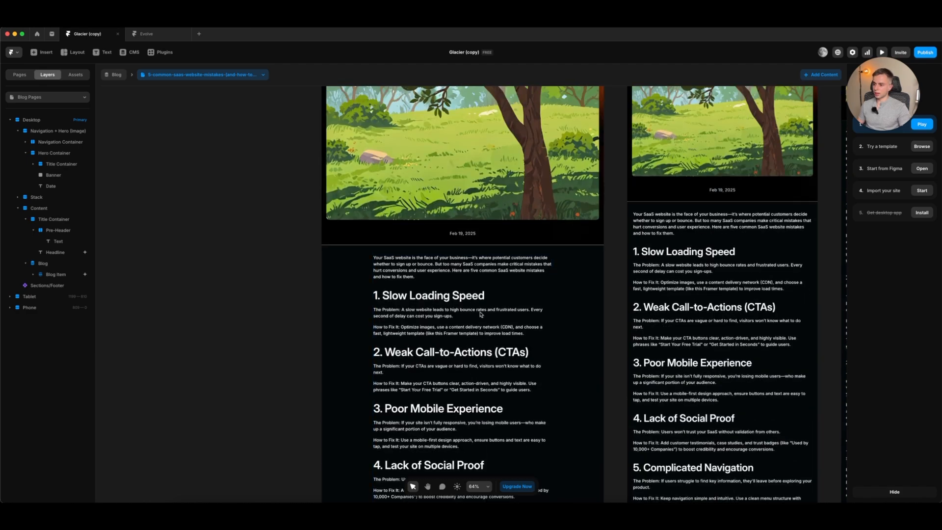
scroll(471, 221, "down", 10)
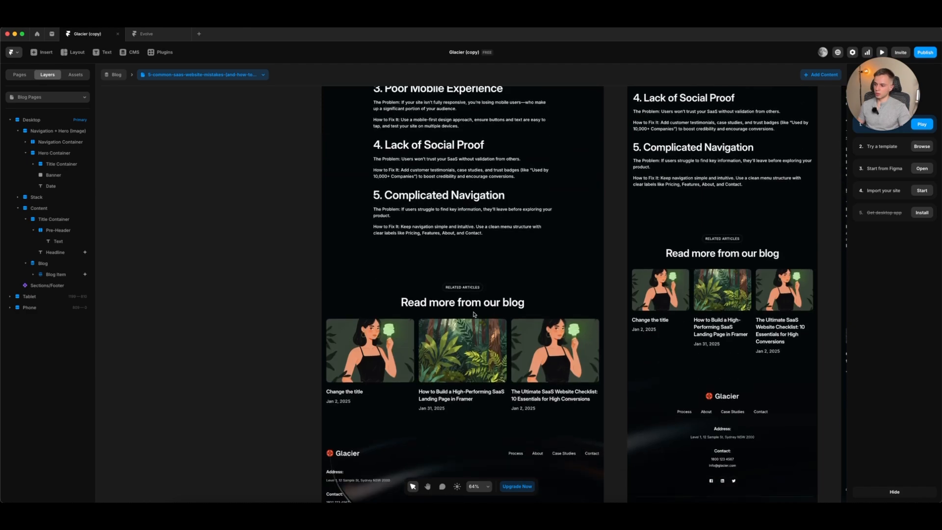
left_click(471, 221)
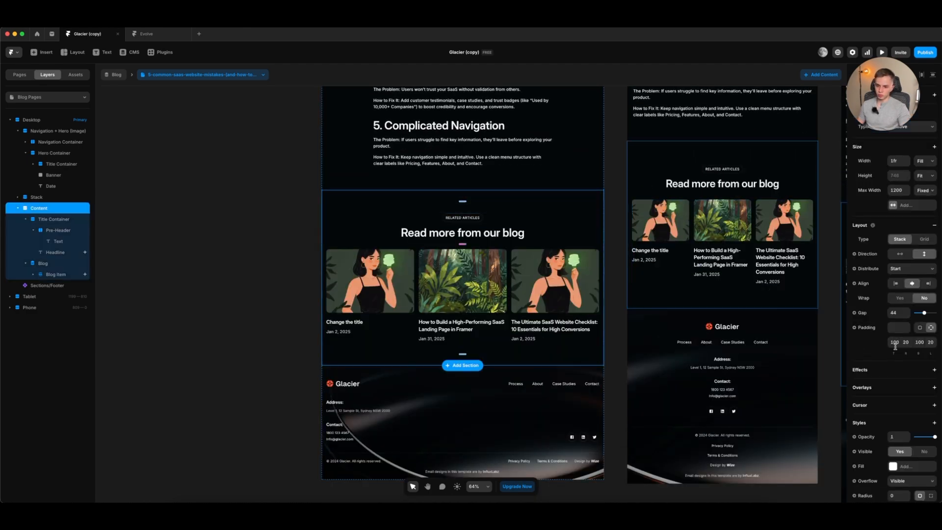
type("00")
key("Return")
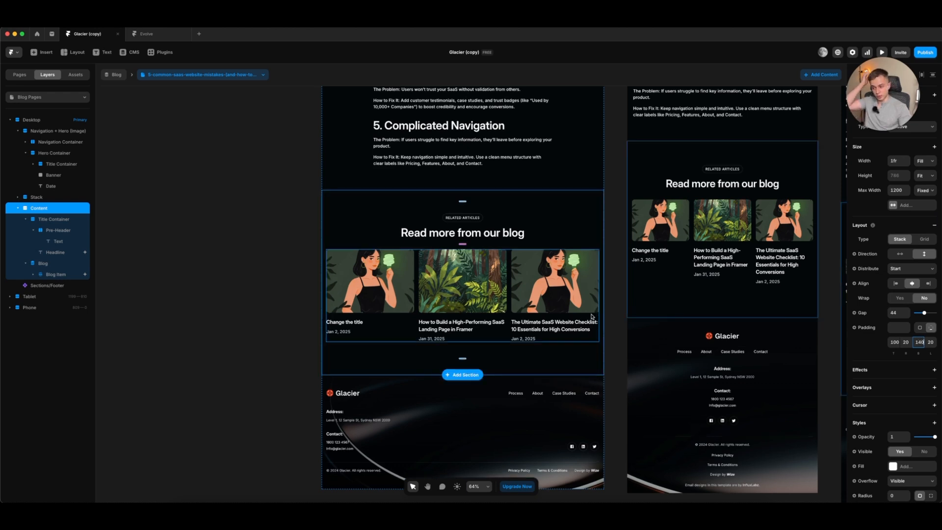
left_click(316, 315)
Step: Link the Blog Item in the related articles list to the /blog/:slug CMS page
left_click(339, 316)
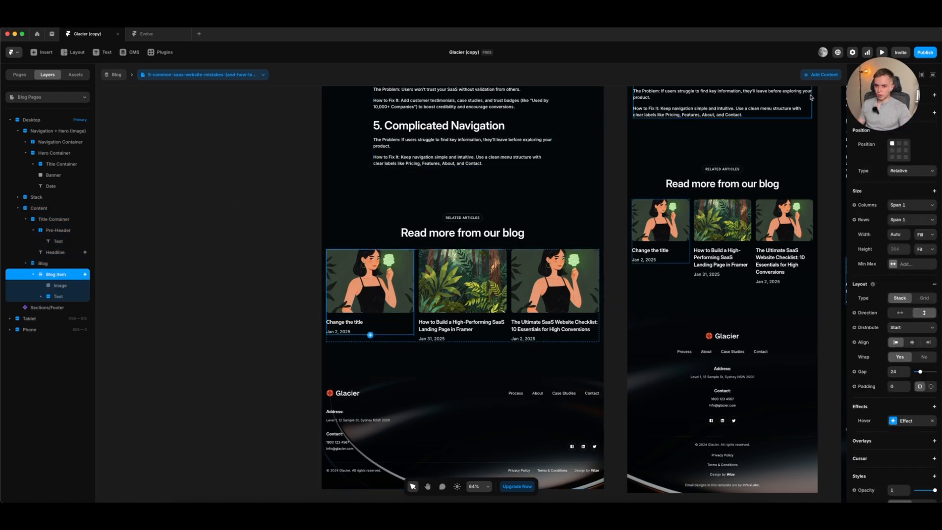
left_click_drag(902, 89, 892, 235)
left_click(908, 117)
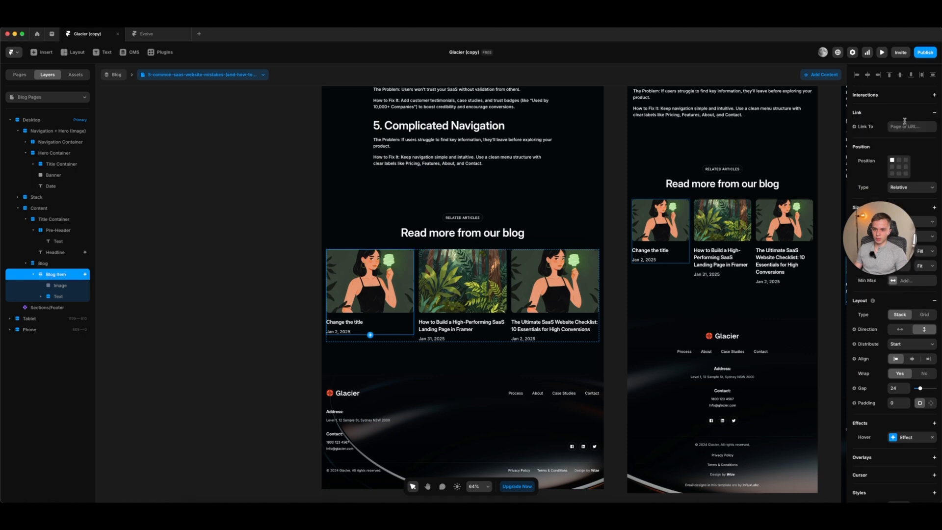
left_click(894, 127)
left_click(894, 155)
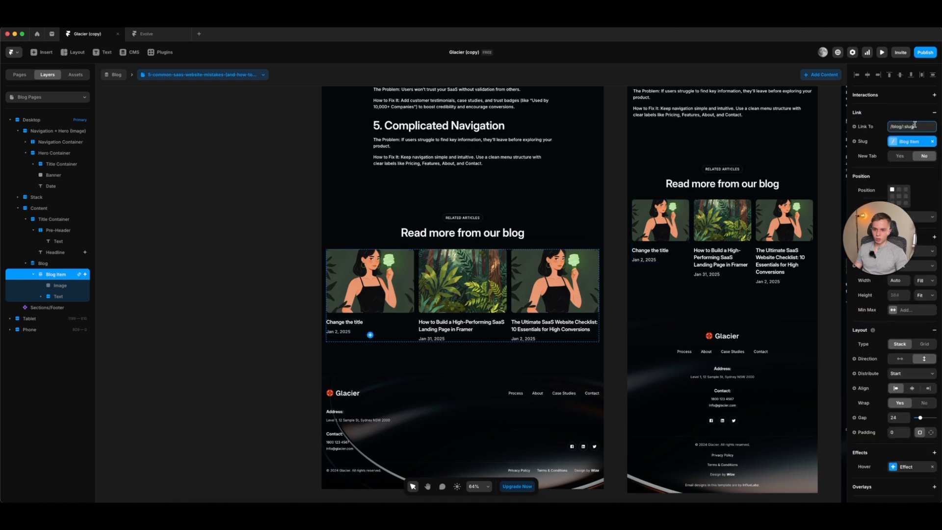
left_click(254, 287)
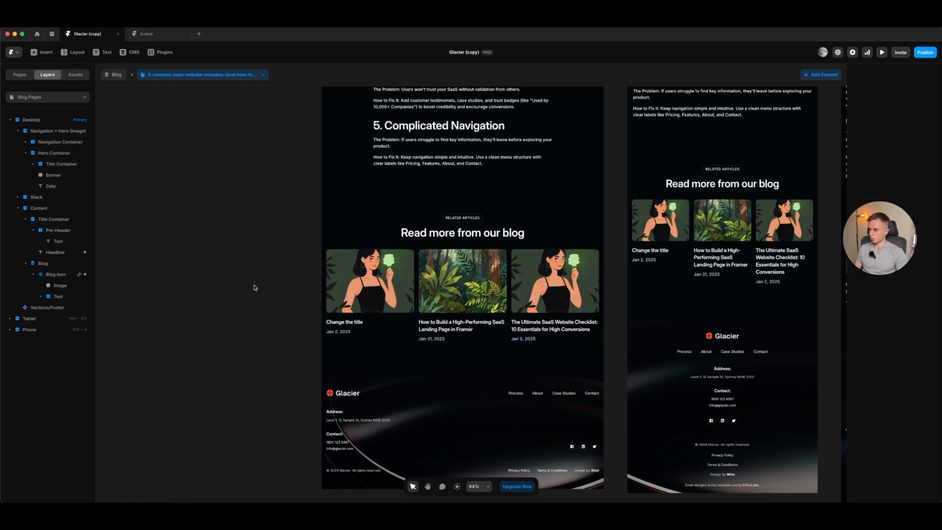
Step: Open the /blog page and link its Blog Item card to the /blog/:slug CMS page
left_click(50, 94)
left_click(44, 191)
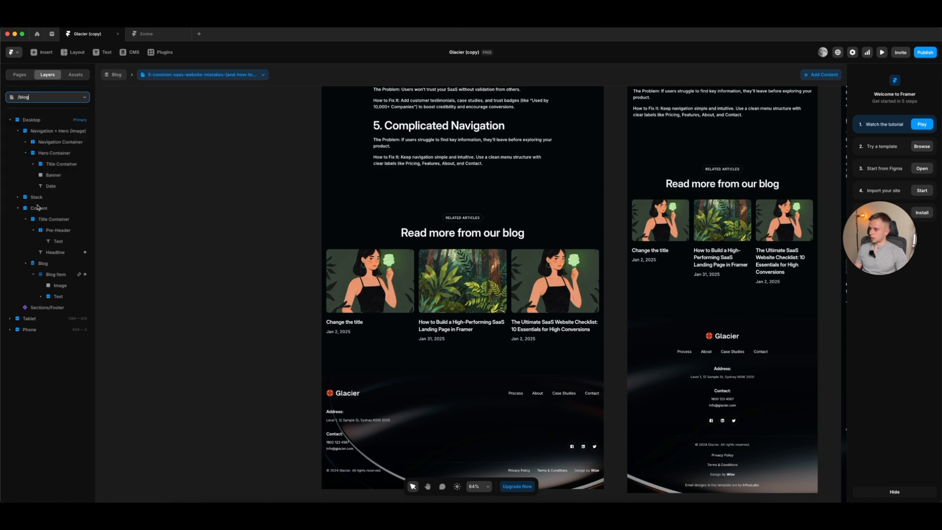
left_click(276, 329)
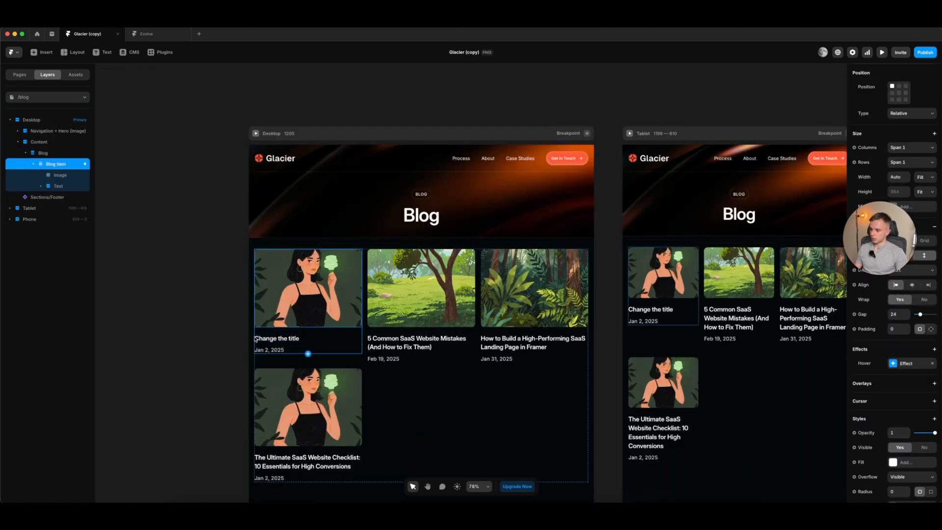
scroll(896, 105, "up", 3)
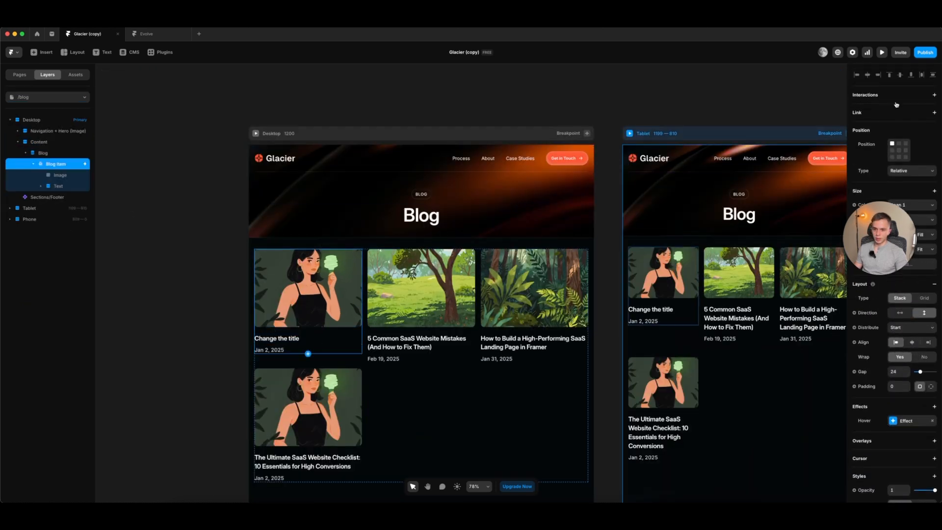
left_click(898, 111)
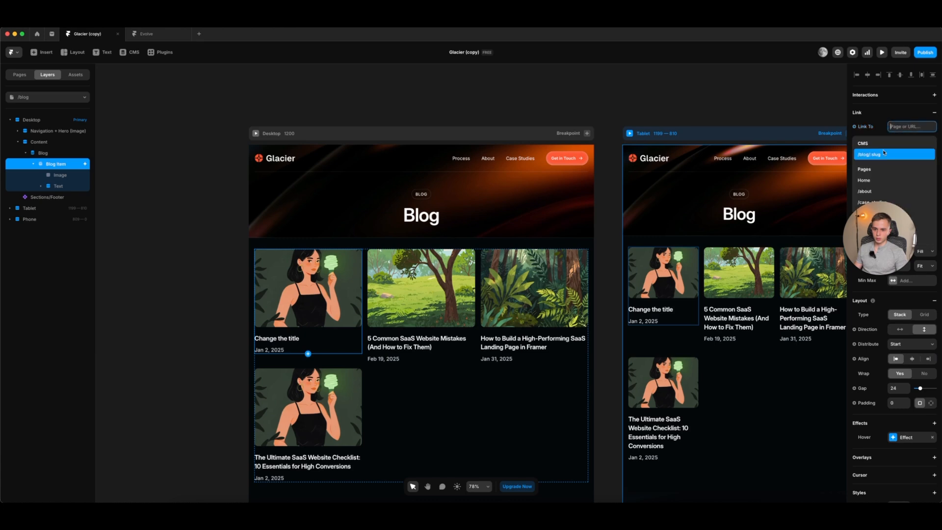
left_click(881, 156)
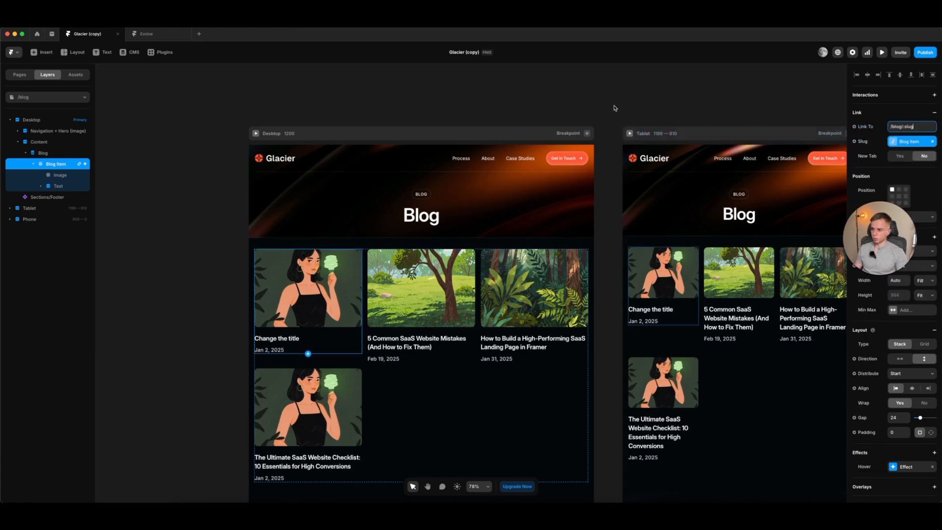
Step: Preview the blog page, open the "How to Build a High-Performing SaaS Landing Page in Framer" article, and review it down to the related articles
left_click(883, 54)
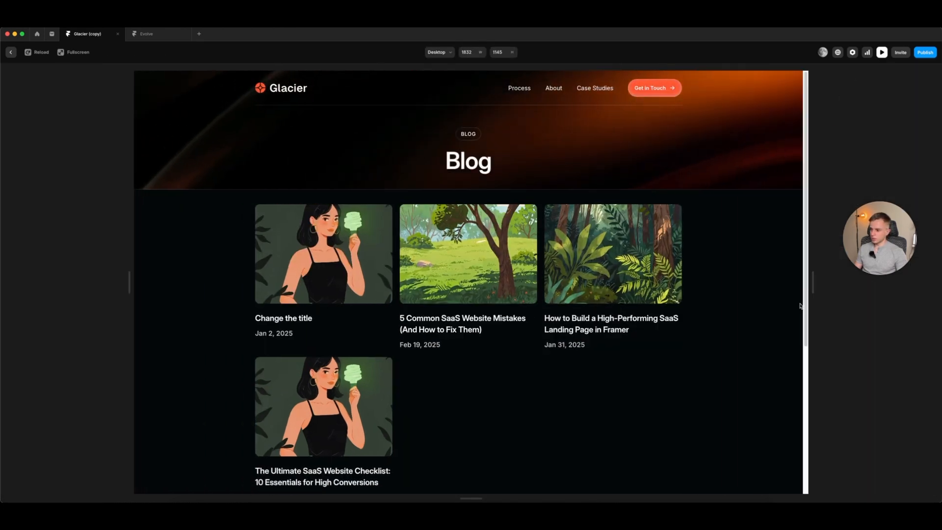
left_click(589, 259)
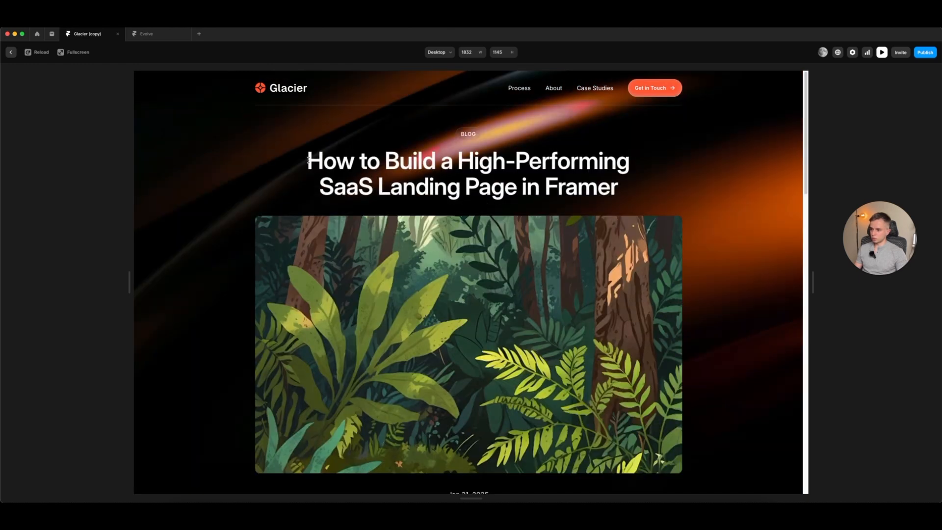
left_click_drag(308, 160, 565, 354)
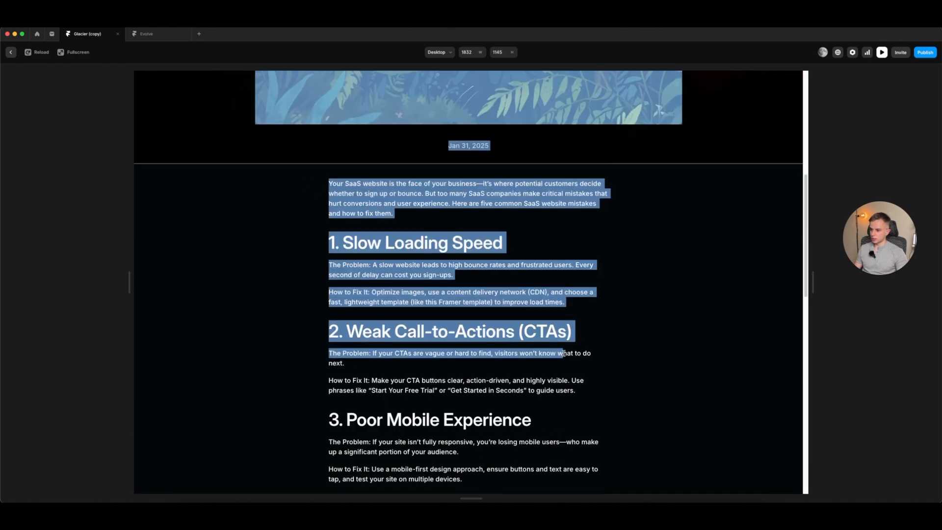
left_click(565, 353)
scroll(564, 356, "down", 10)
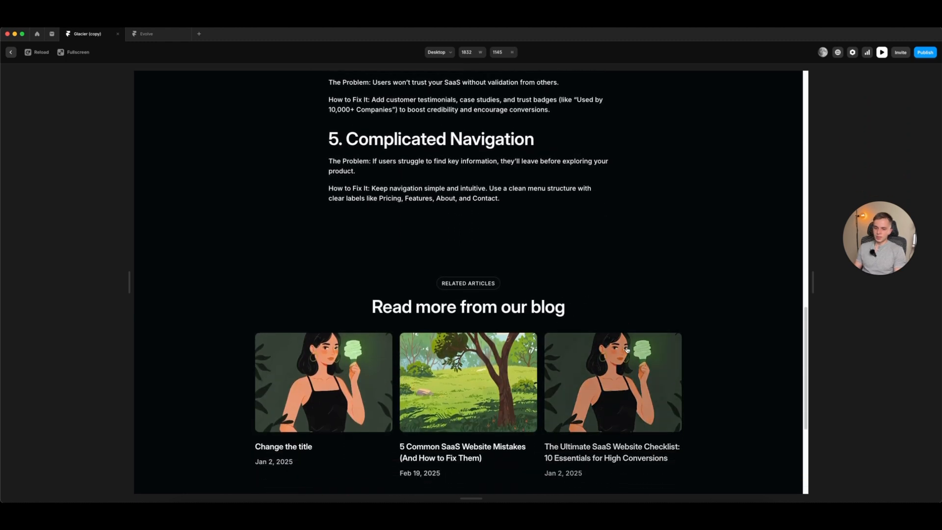
Step: Review the related articles and article body in the preview, and return to the canvas
scroll(657, 238, "down", 3)
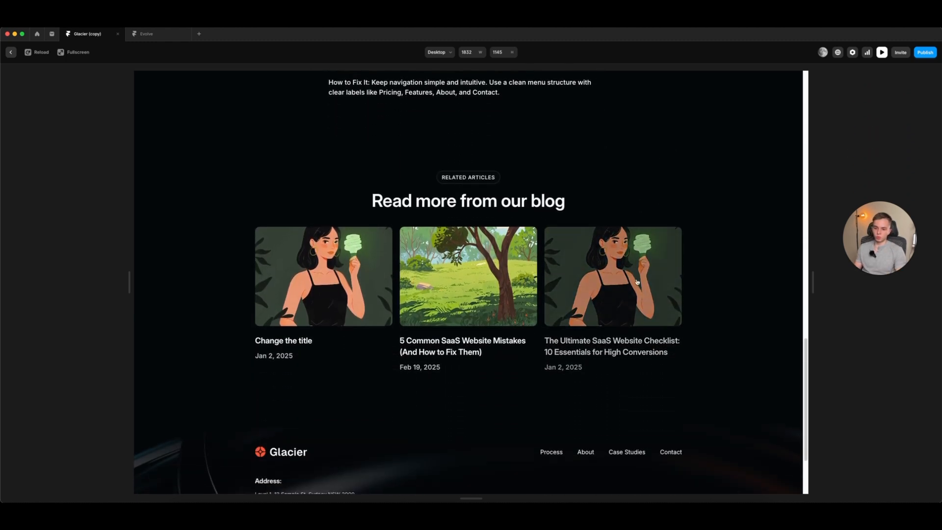
scroll(637, 282, "up", 10)
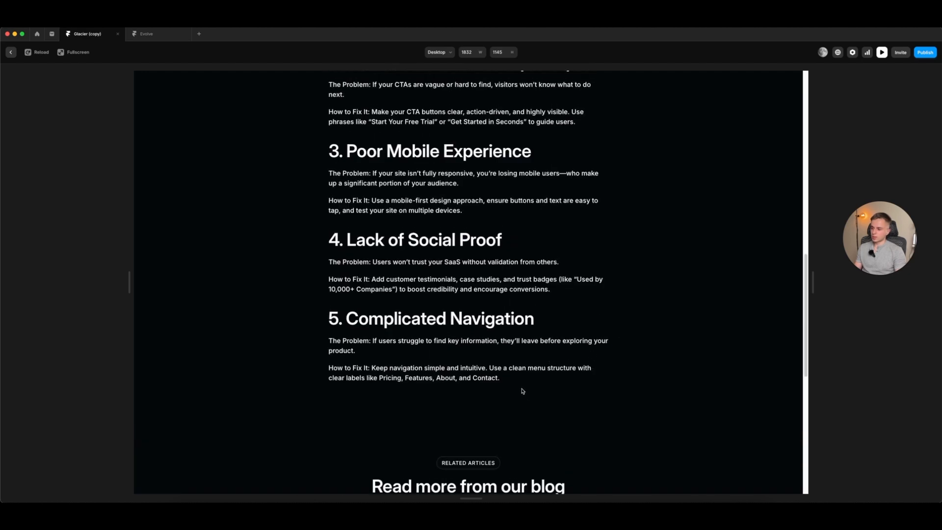
left_click_drag(506, 430, 274, 206)
left_click(10, 52)
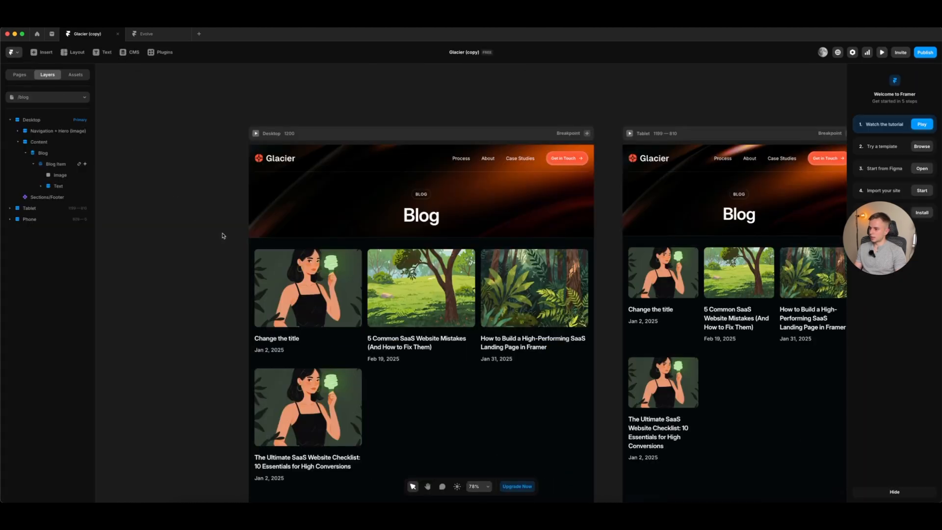
Step: Open the Blog Pages detail template and inspect the article's Content text on the desktop layout
left_click(42, 99)
left_click(30, 214)
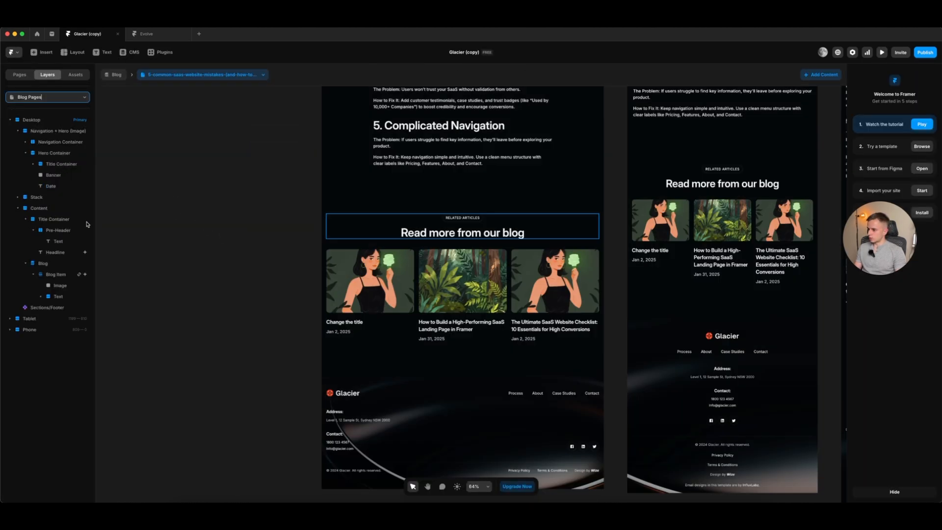
scroll(475, 248, "up", 5)
left_click(475, 248)
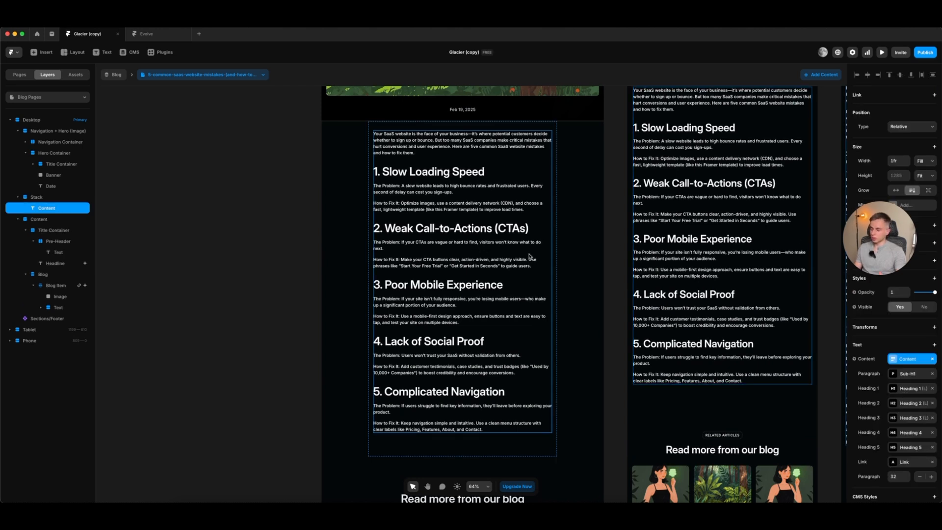
scroll(558, 236, "up", 10)
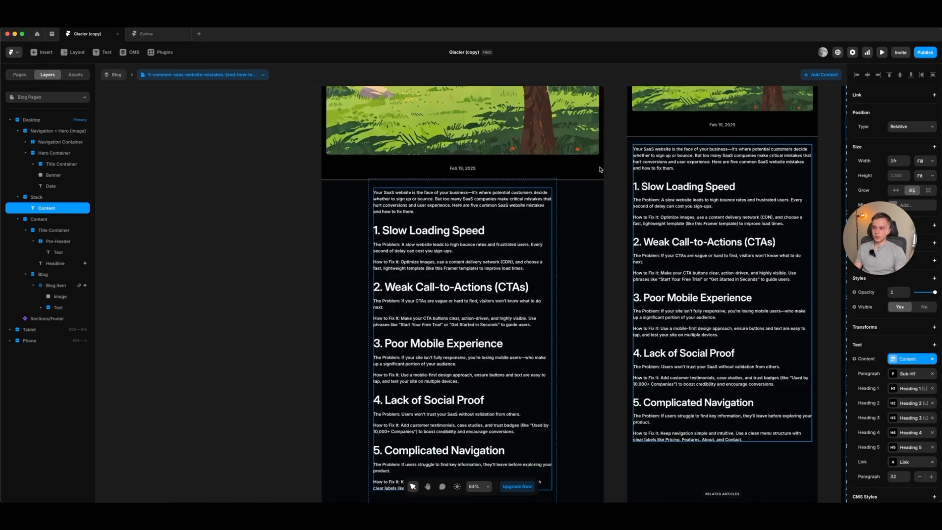
Step: Preview the "5 Common SaaS Website Mistakes" article at a wider width and open "The Ultimate SaaS Website Checklist" from its related articles
left_click(882, 52)
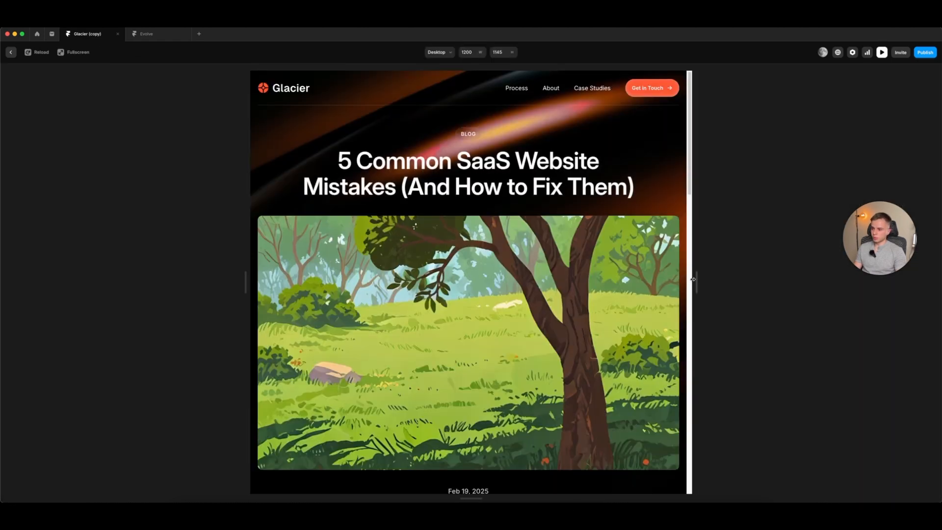
left_click_drag(693, 281, 786, 281)
scroll(560, 252, "down", 20)
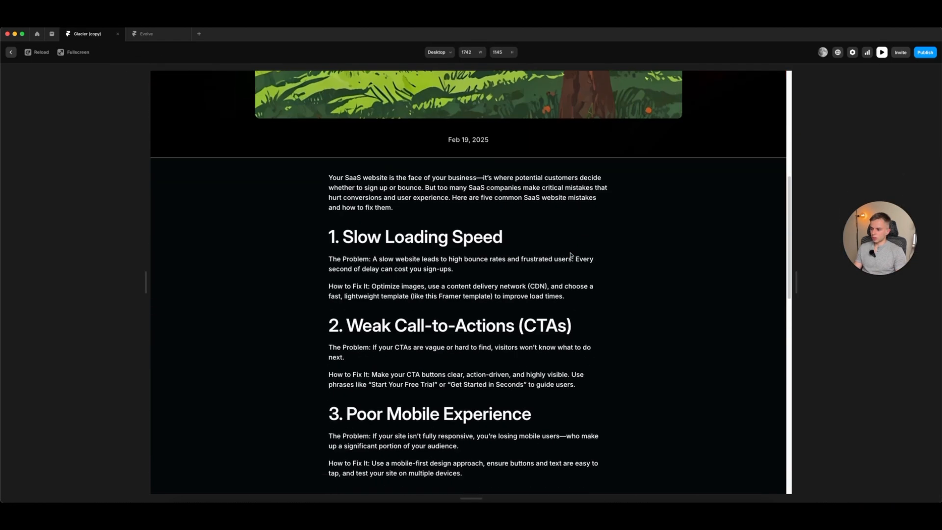
scroll(484, 238, "down", 3)
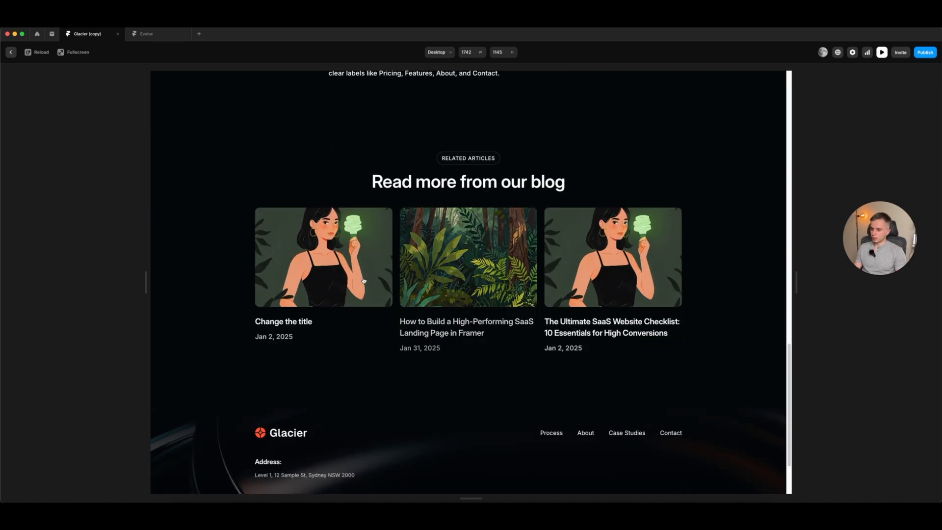
left_click(594, 267)
scroll(591, 300, "down", 6)
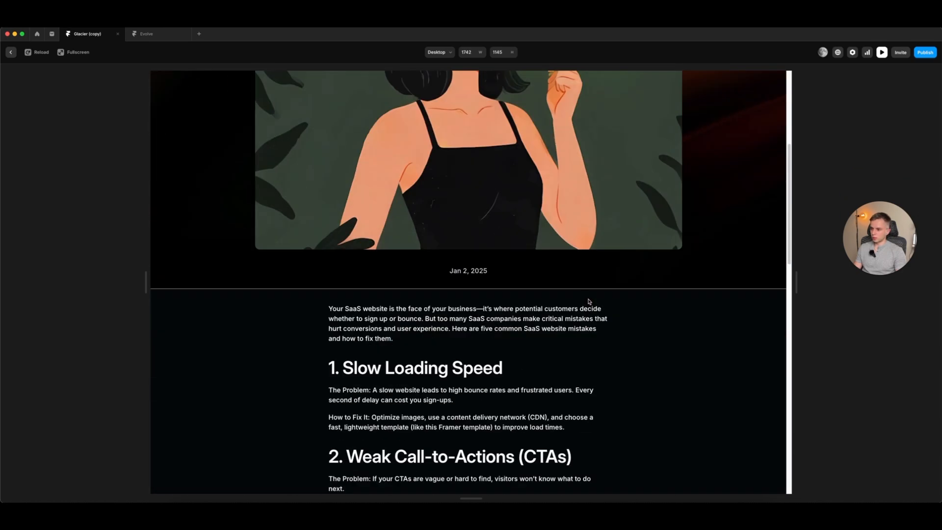
scroll(230, 142, "up", 10)
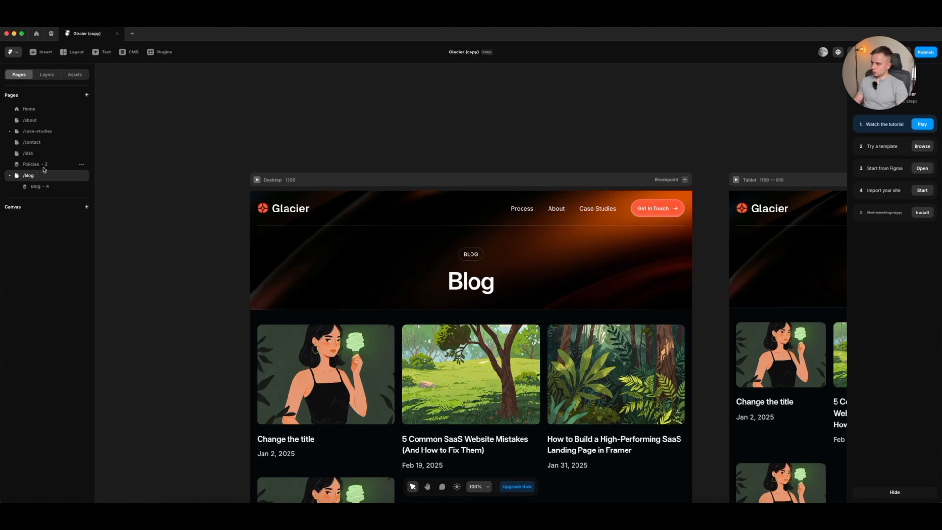
Step: Set the Blog grid on the /blog page's tablet breakpoint to 2 columns
scroll(547, 162, "right", 5)
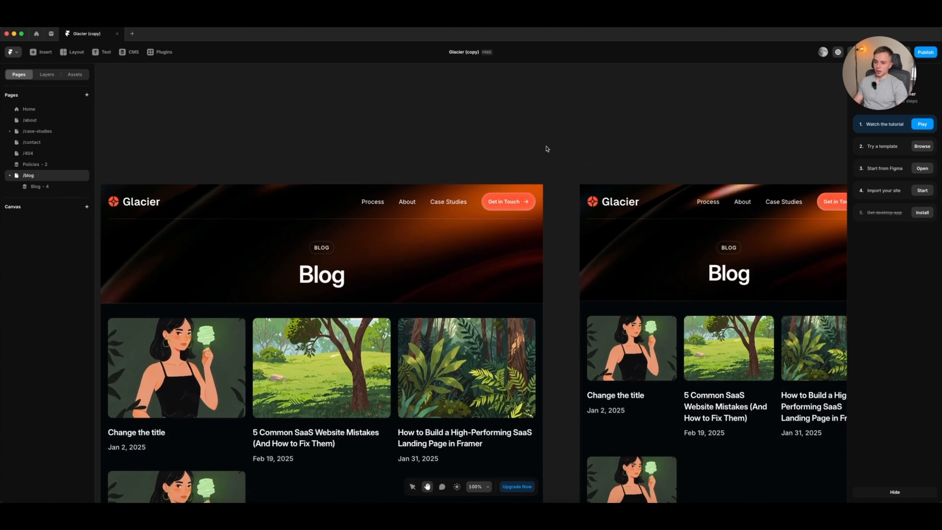
scroll(547, 148, "down", 5)
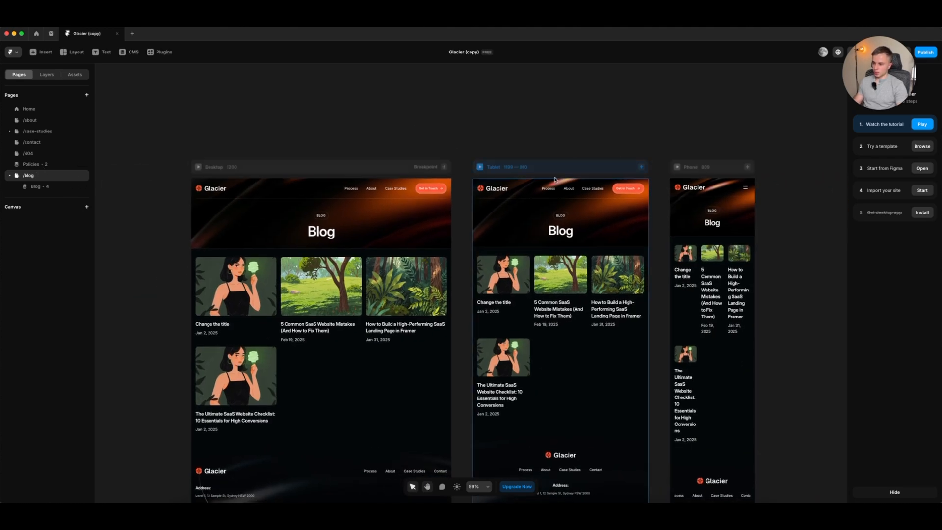
left_click(594, 339)
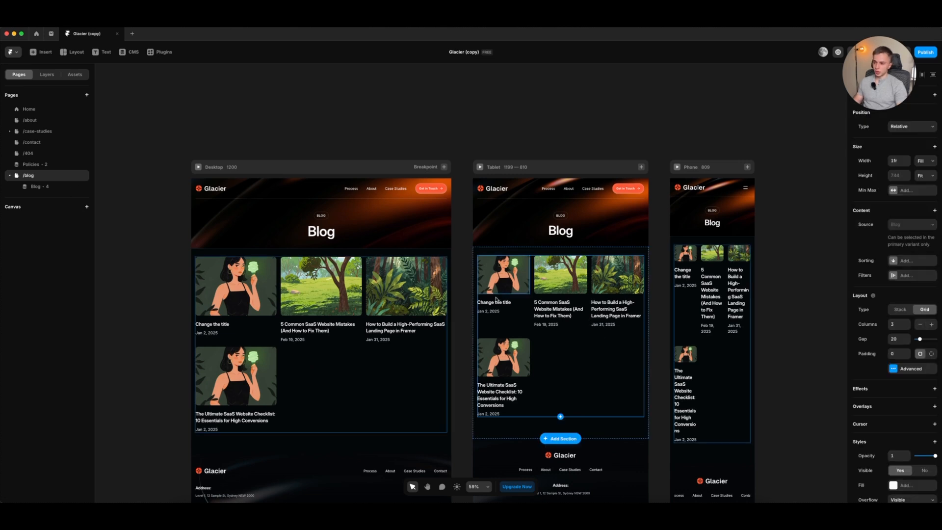
left_click(47, 75)
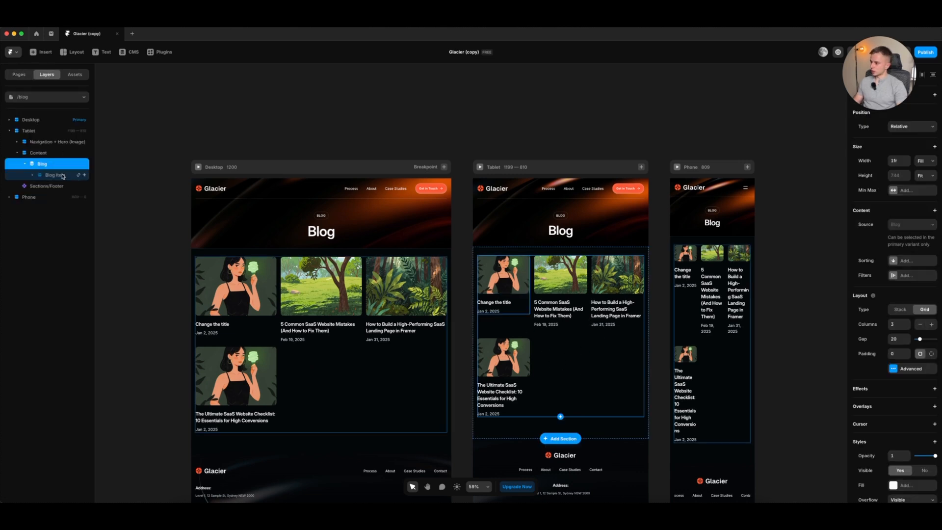
left_click(921, 324)
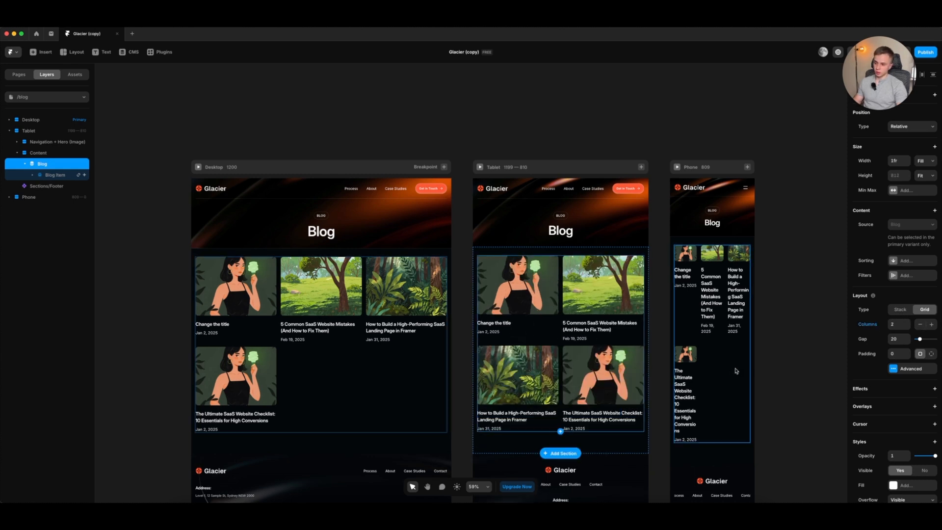
Step: Set the Blog grid on the /blog page's phone breakpoint to 1 column
left_click(721, 265)
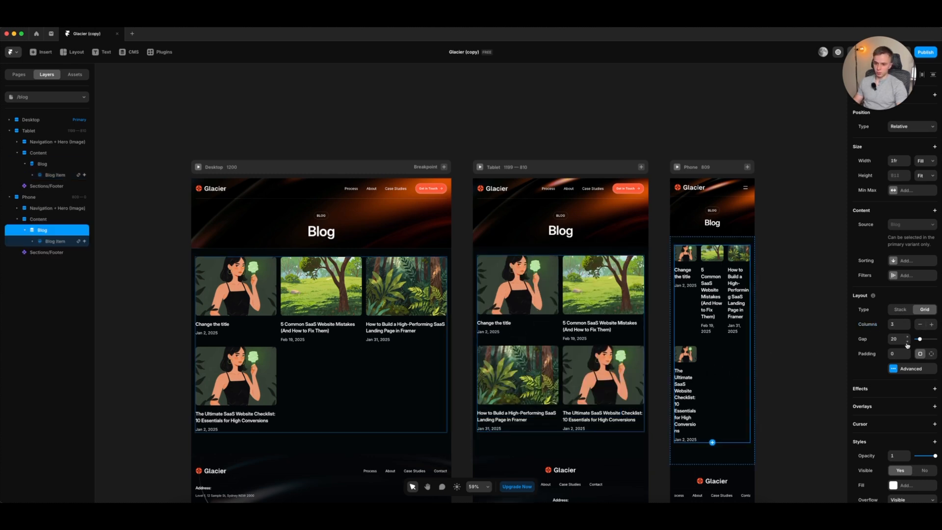
left_click(920, 325)
left_click(919, 326)
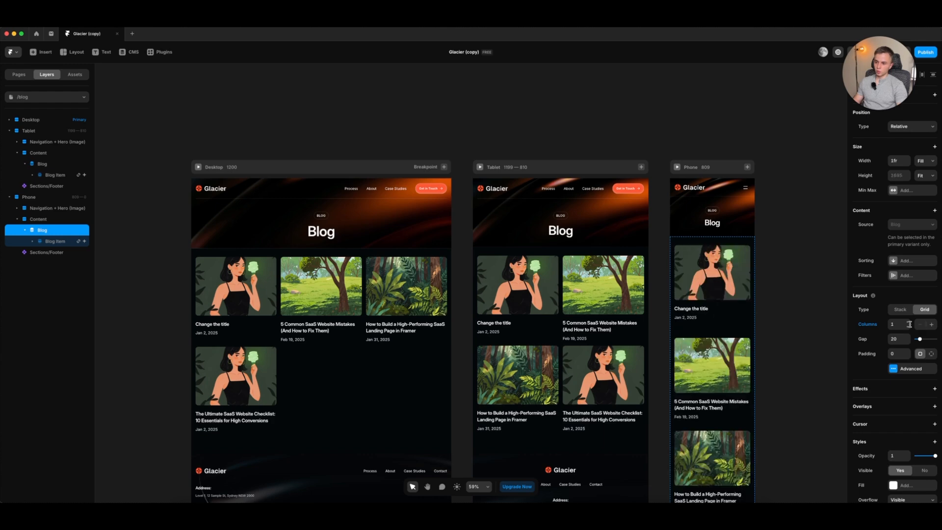
scroll(682, 295, "down", 3)
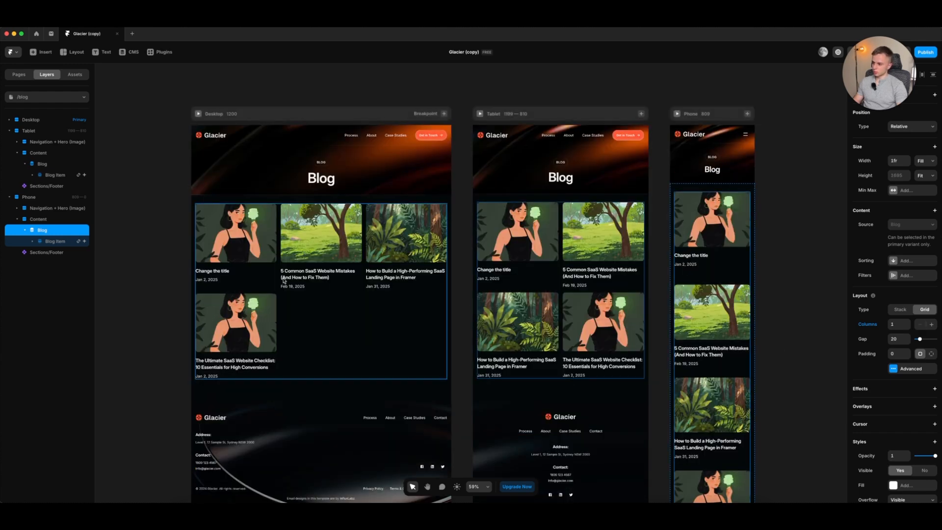
Step: Set the bottom padding of the desktop Blog Item card to 12
left_click(228, 271)
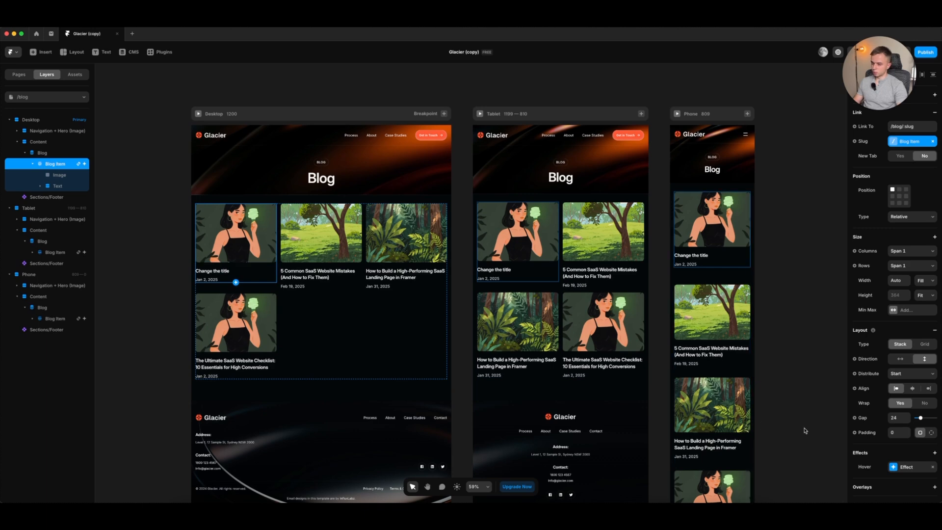
scroll(913, 393, "down", 3)
left_click(931, 355)
left_click(918, 371)
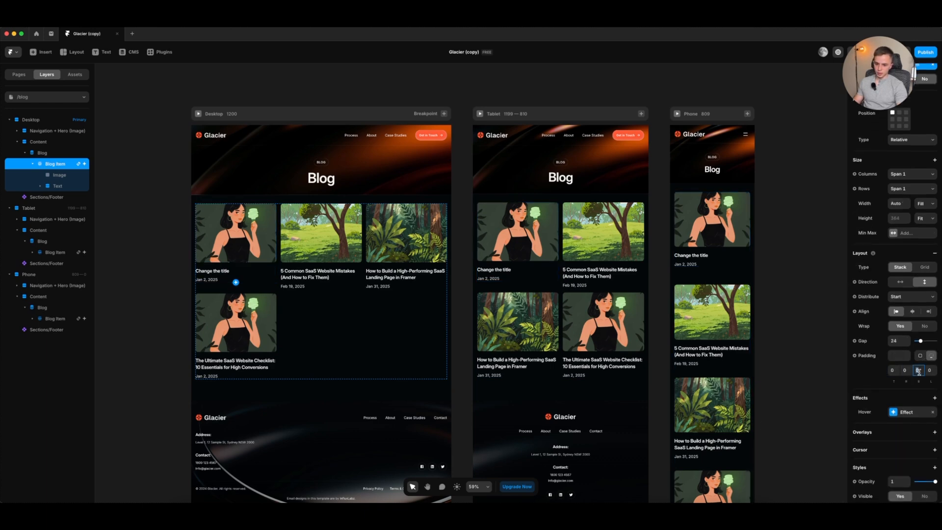
key("Return")
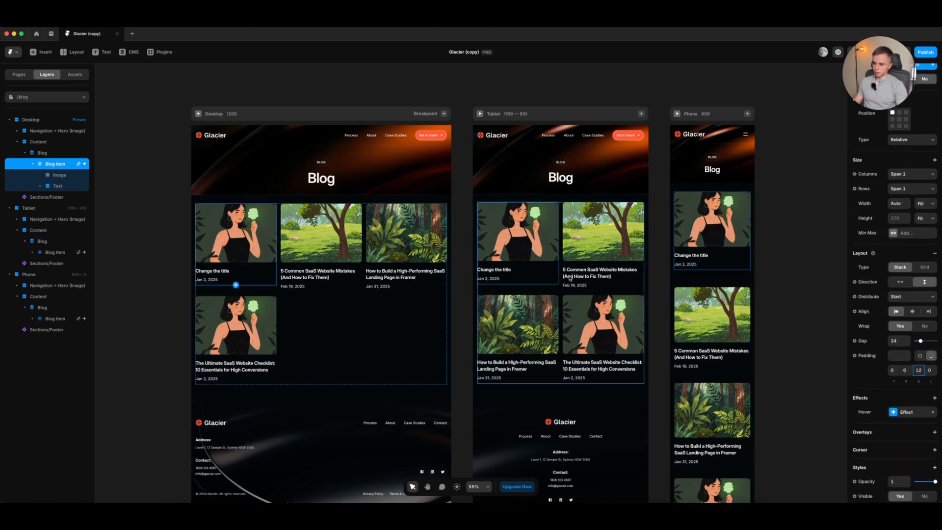
Step: Open the Blog Pages detail template and examine the article Content text and its heading styles on the phone breakpoint
left_click(30, 97)
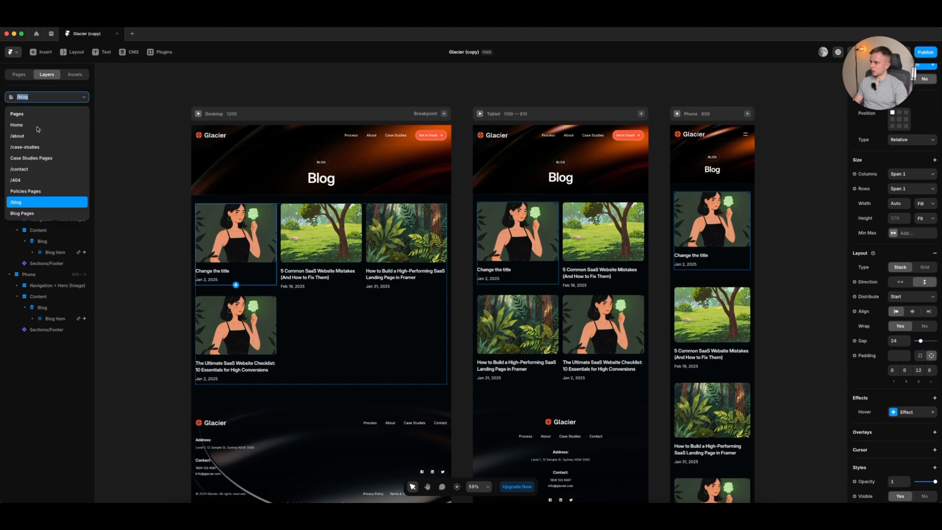
left_click(42, 213)
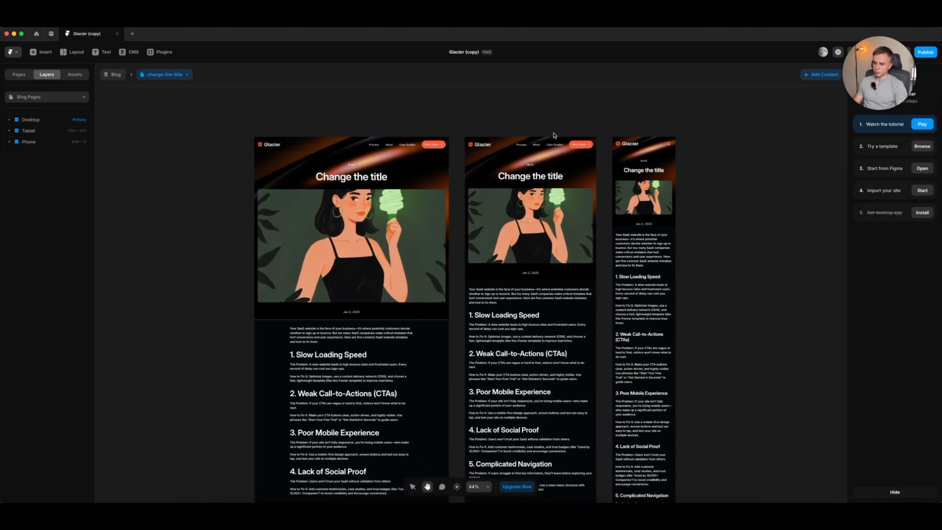
scroll(584, 196, "down", 5)
left_click(631, 285)
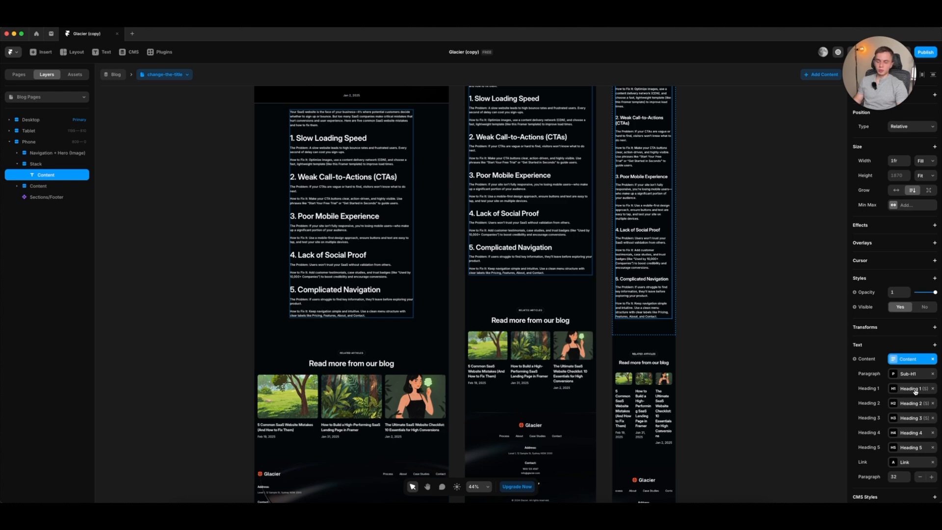
scroll(689, 283, "up", 5)
scroll(638, 297, "down", 7)
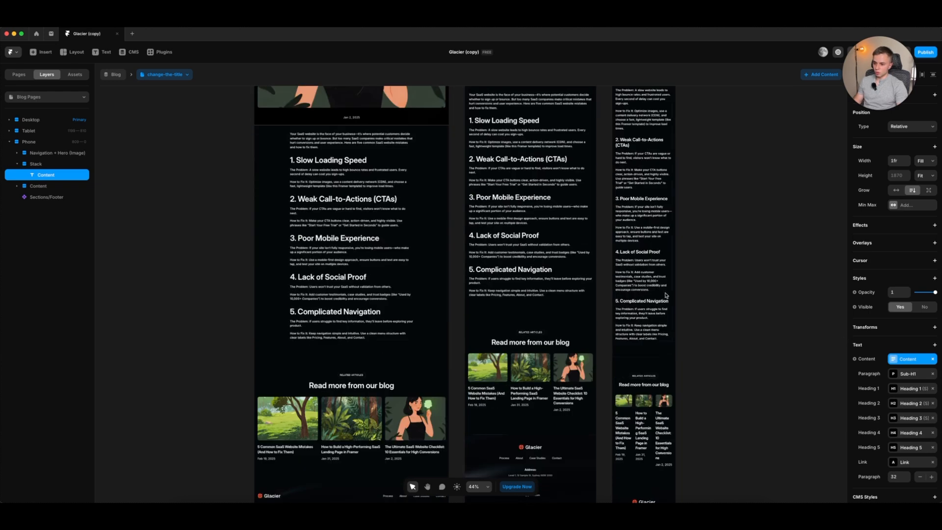
Step: Set the tablet breakpoint's related articles grid to 2 columns and limit it to 2 items
left_click(534, 280)
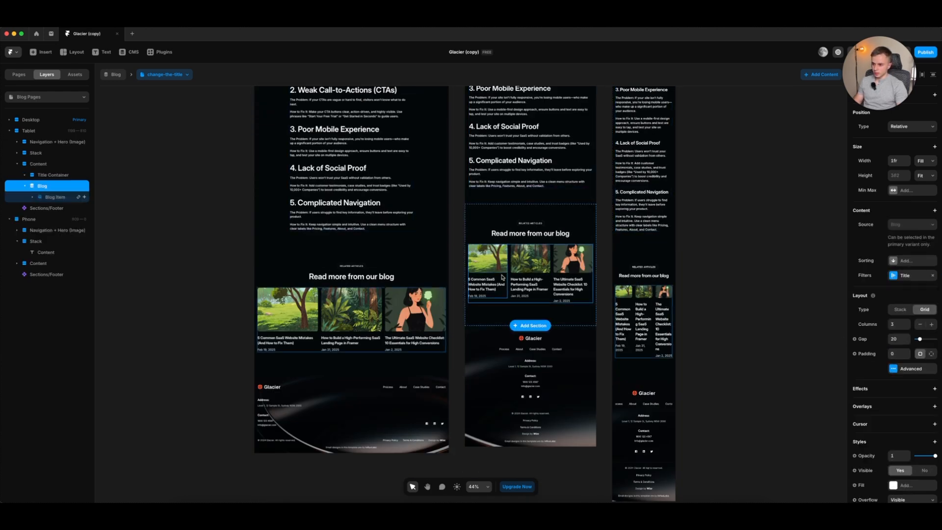
left_click(920, 324)
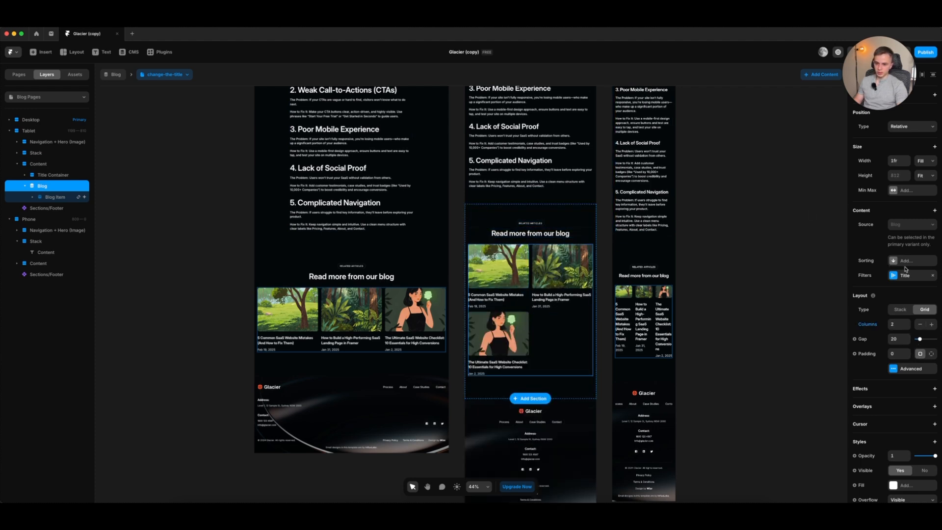
left_click(935, 210)
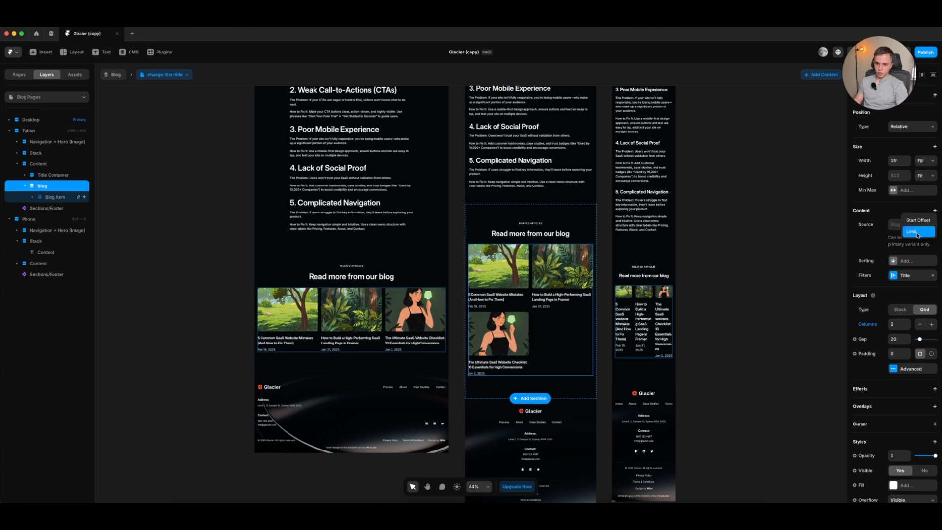
left_click(918, 217)
left_click(908, 293)
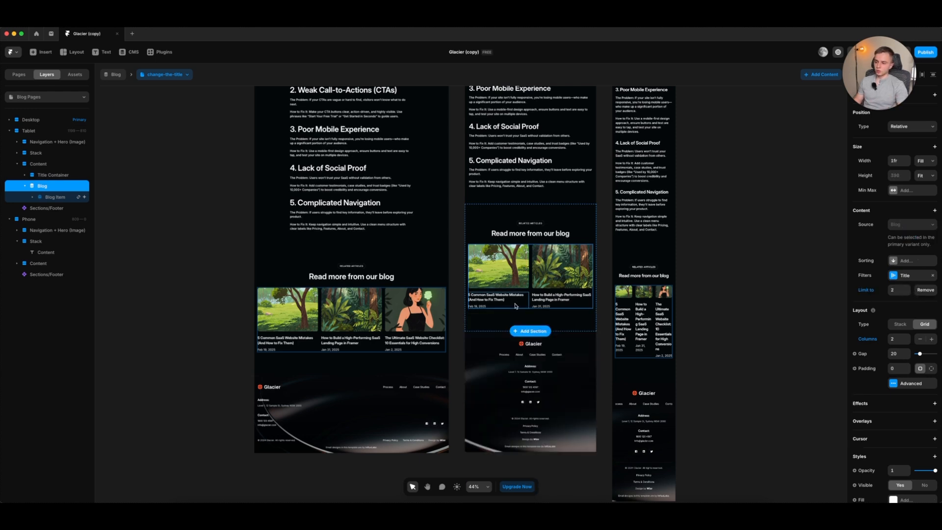
Step: Set the related articles grid on the phone breakpoint of the detail page to 1 column
left_click(655, 324)
left_click(925, 325)
left_click(925, 325)
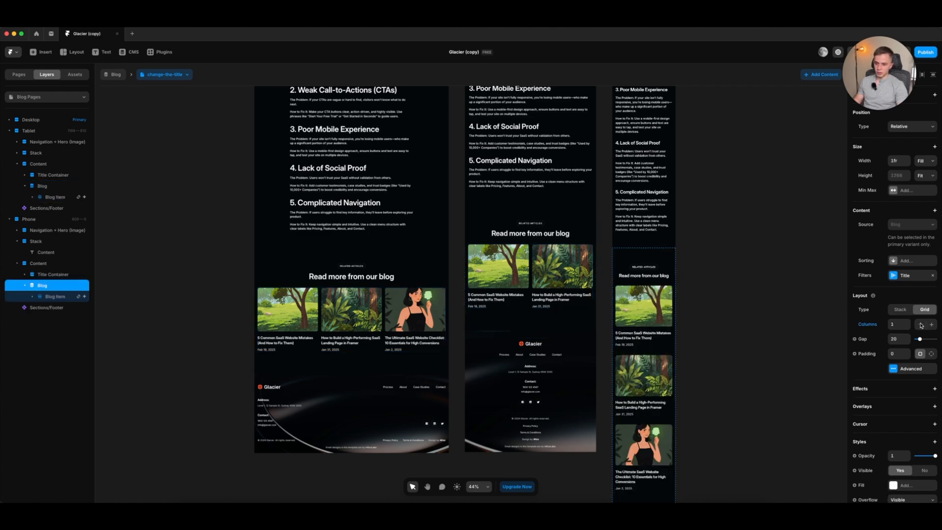
scroll(683, 308, "down", 3)
left_click(716, 340)
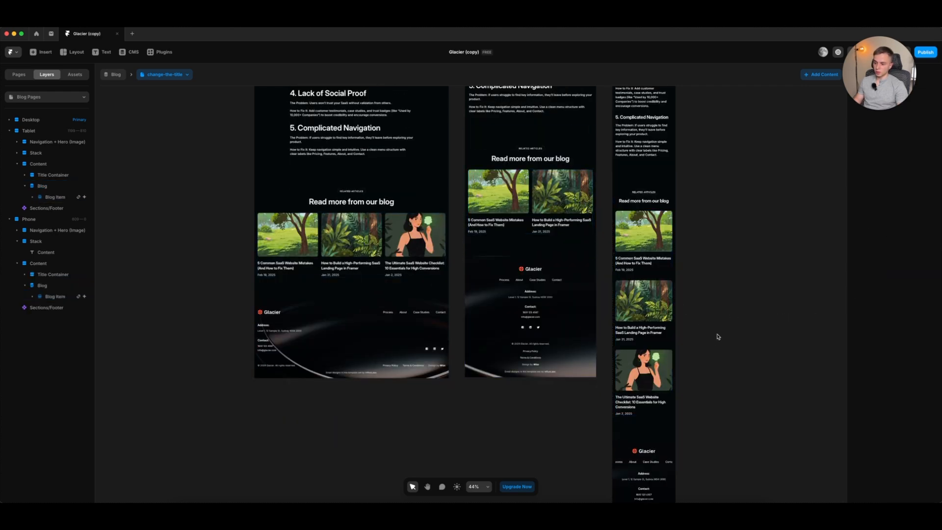
Step: Set the top and bottom padding of the phone breakpoint's related articles Content section to 60
scroll(695, 338, "up", 2)
left_click(663, 293)
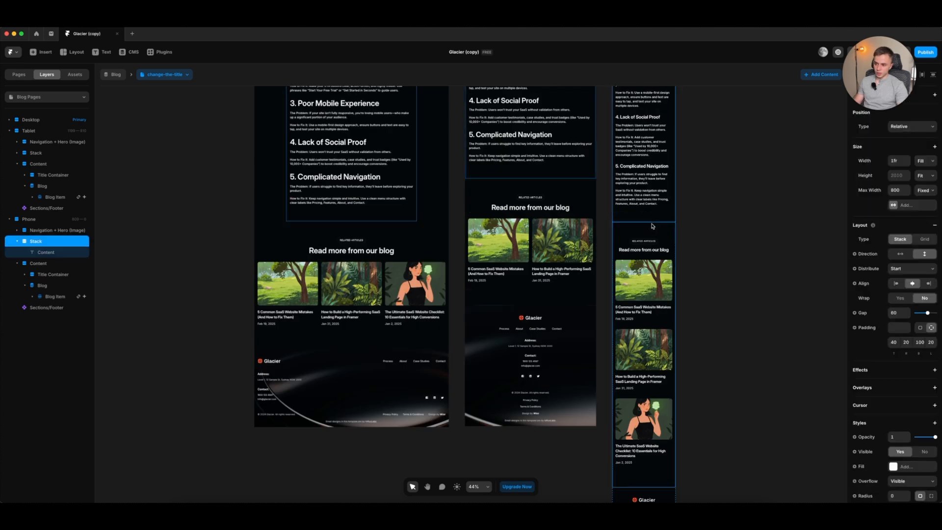
left_click(653, 227)
left_click(895, 342)
type("60")
key("Tab")
key("Tab")
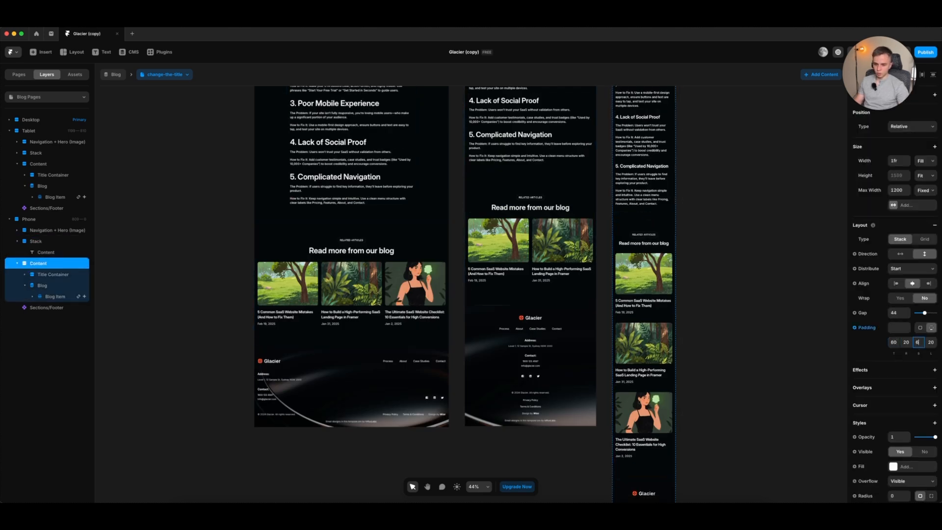
type("60")
key("Return")
Step: Set the bottom padding of the article body Stack on the phone breakpoint to 60
left_click(663, 216)
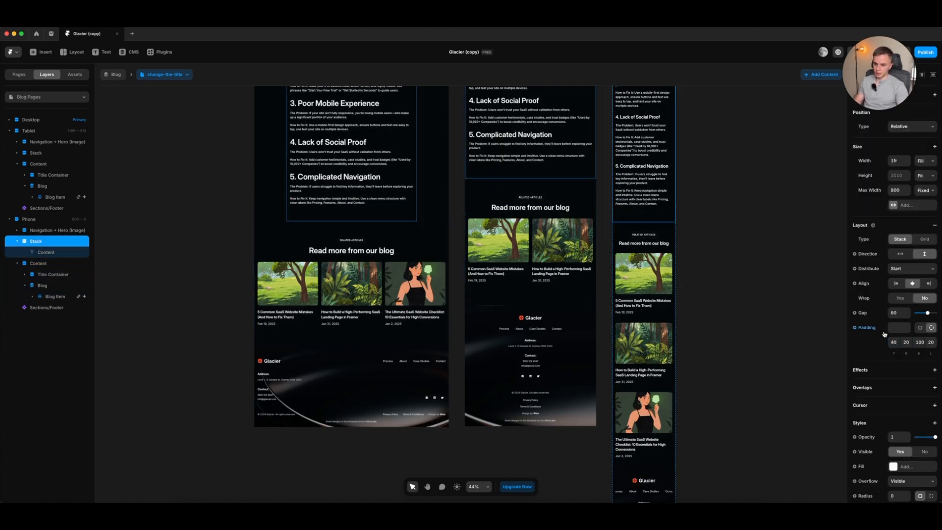
left_click(918, 342)
type("60")
key("Return")
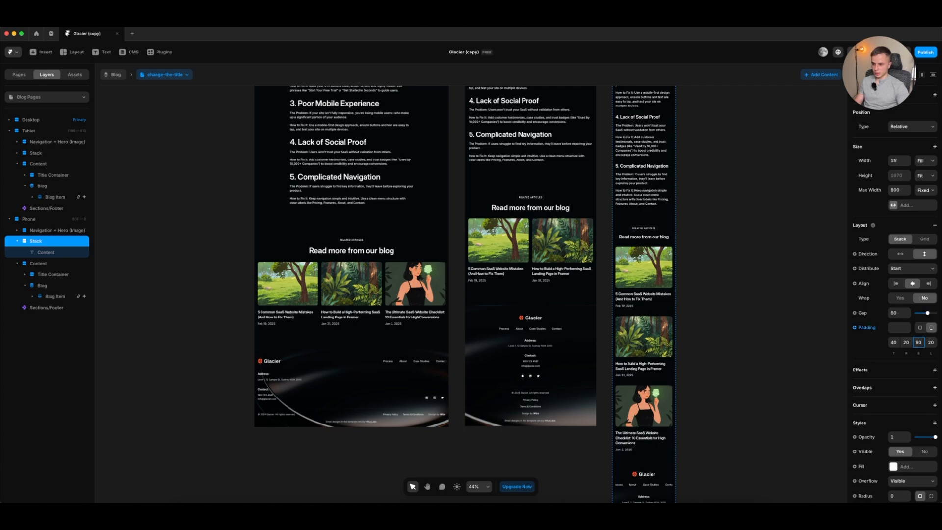
left_click(717, 313)
Step: Select the Hero Container on the desktop breakpoint of the blog detail page
scroll(718, 310, "up", 10)
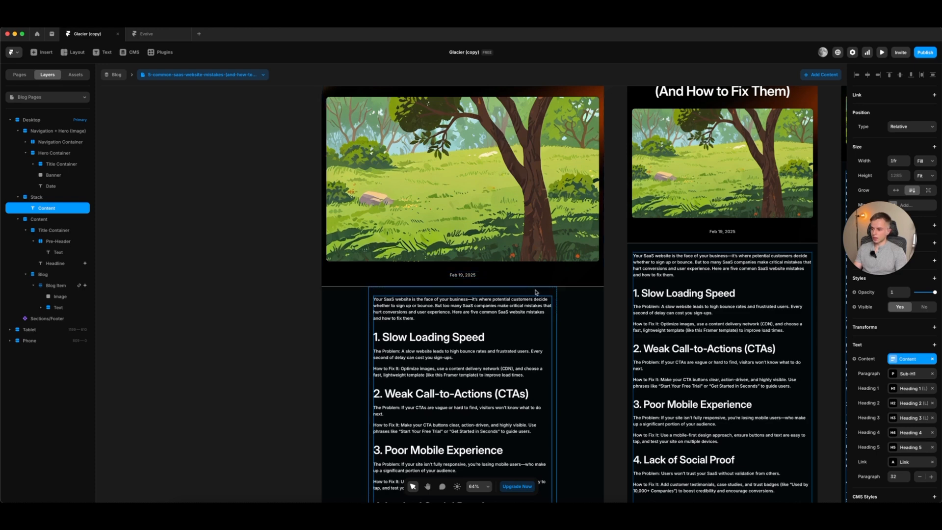
left_click(515, 302)
scroll(516, 301, "up", 5)
left_click(479, 225)
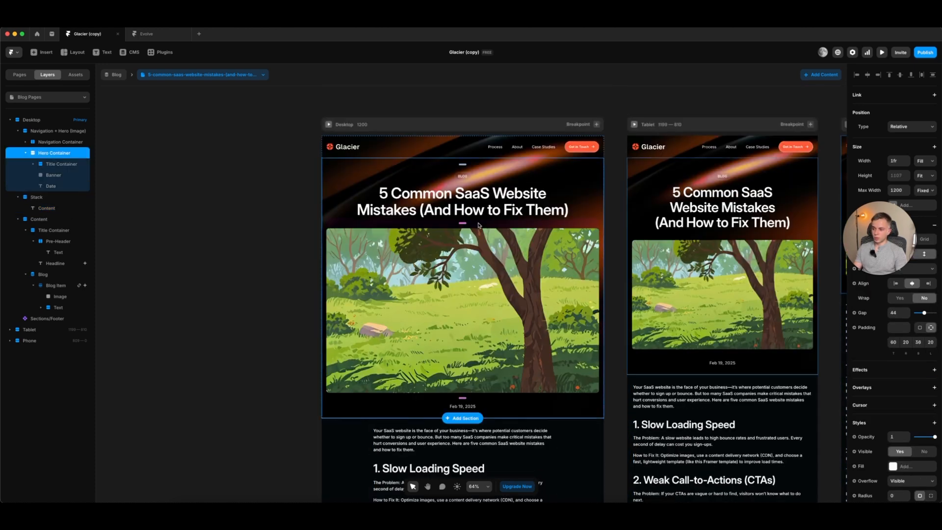